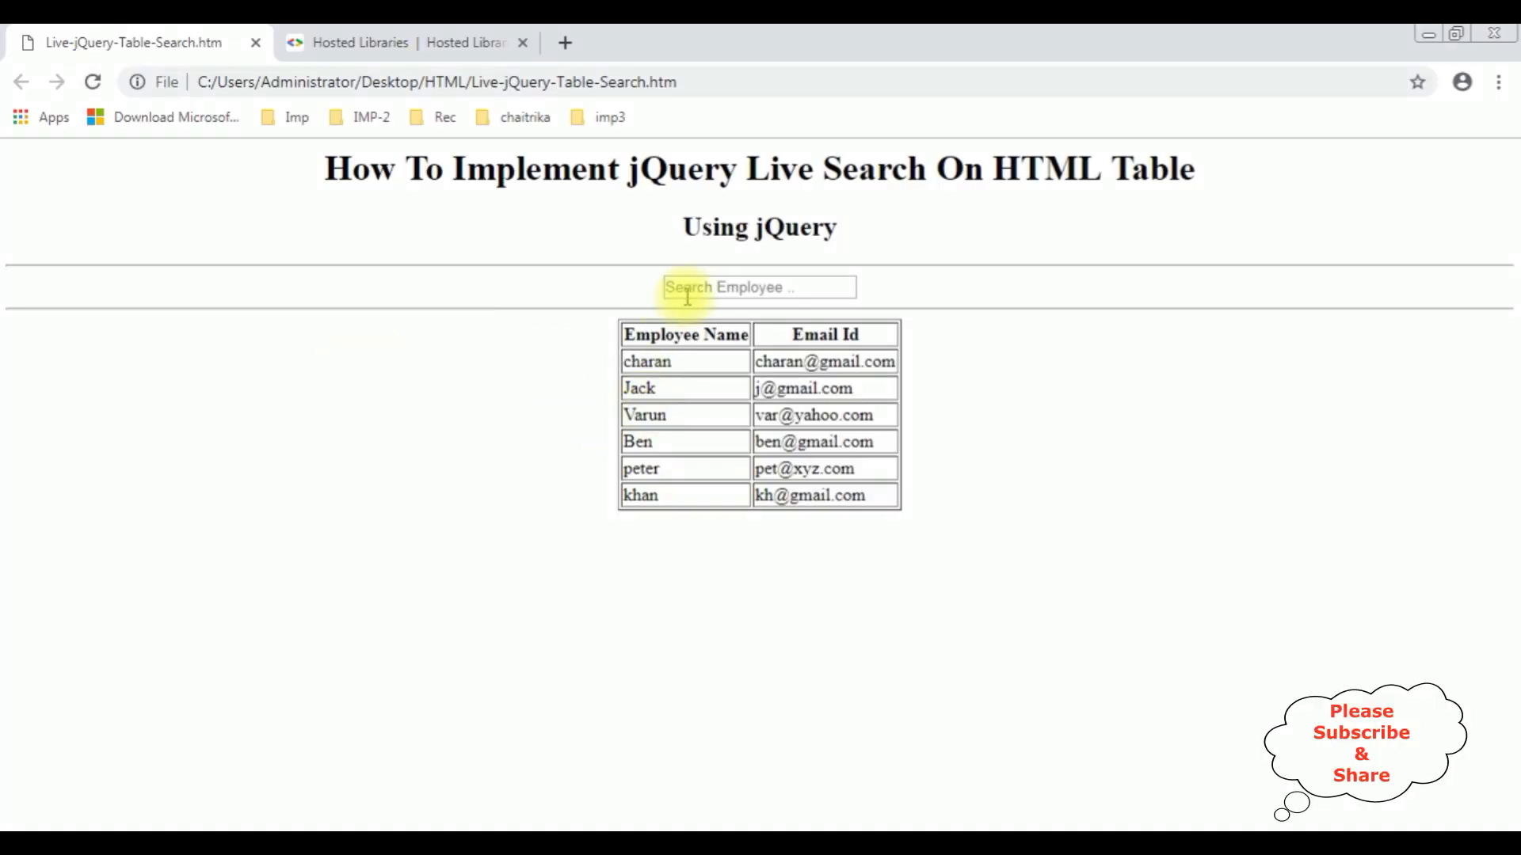
- Test the live filter by searching b, then j, then clearing it and searching charan
{"action": "left_click", "coordinate": [688, 298]}
{"action": "type", "text": "b"}
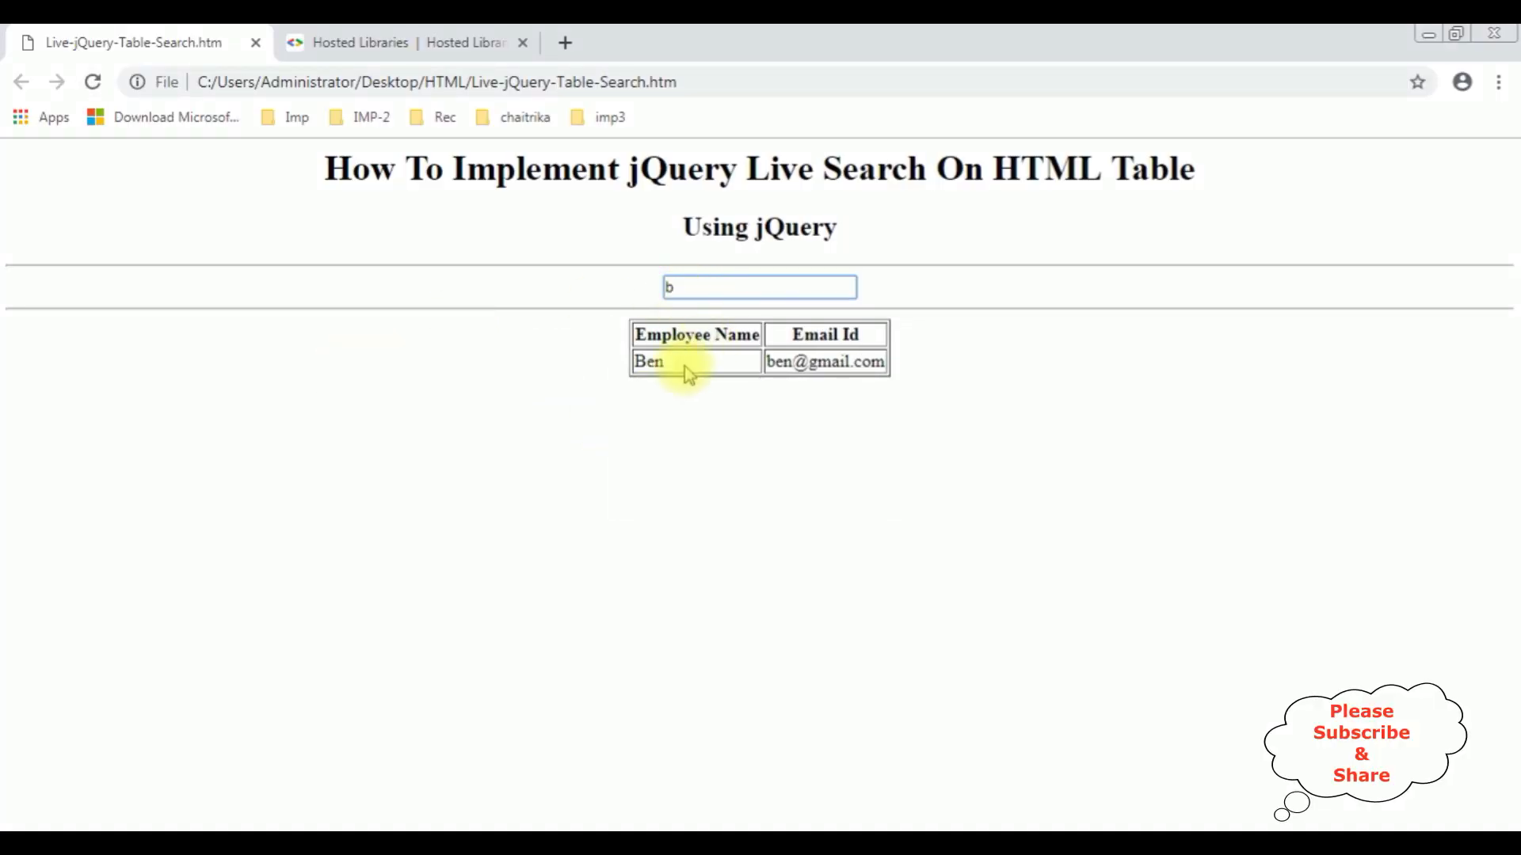
{"action": "double_click", "coordinate": [664, 363]}
{"action": "left_click", "coordinate": [656, 291]}
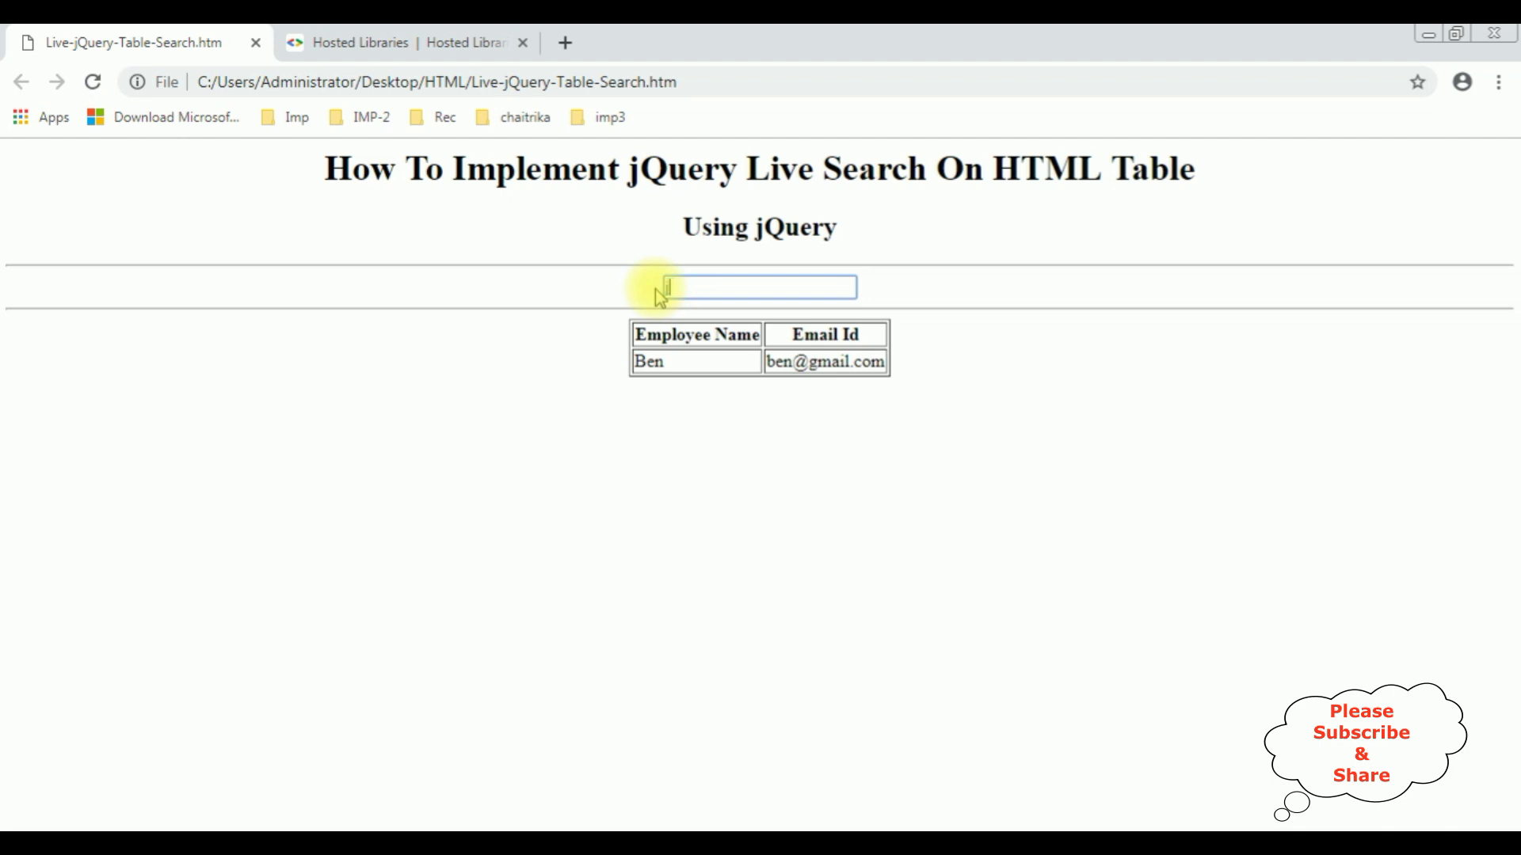
{"action": "type", "text": "j"}
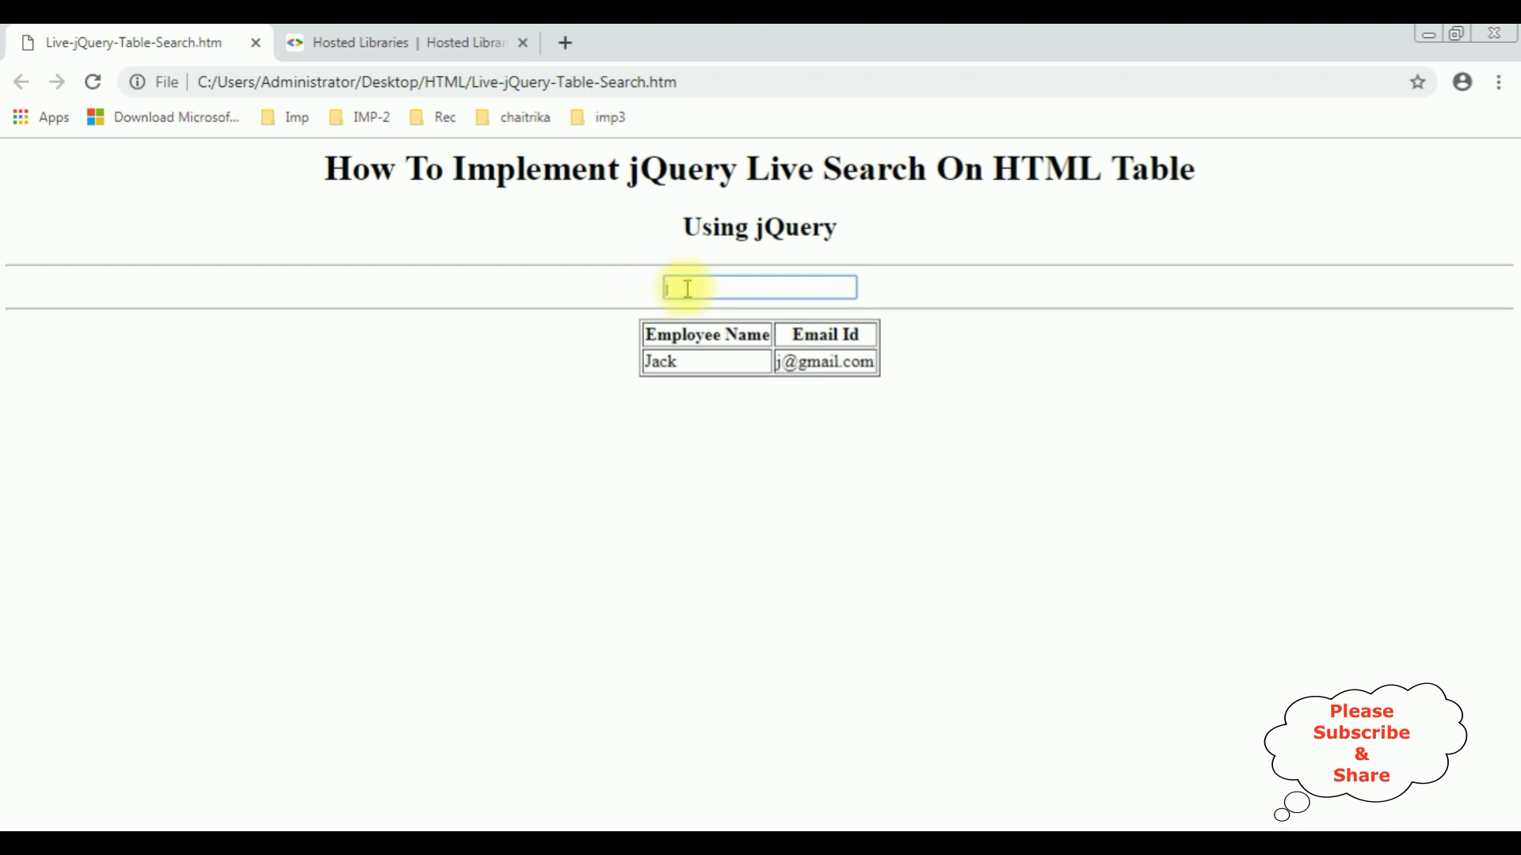
{"action": "key", "text": "BackSpace"}
{"action": "type", "text": "c"}
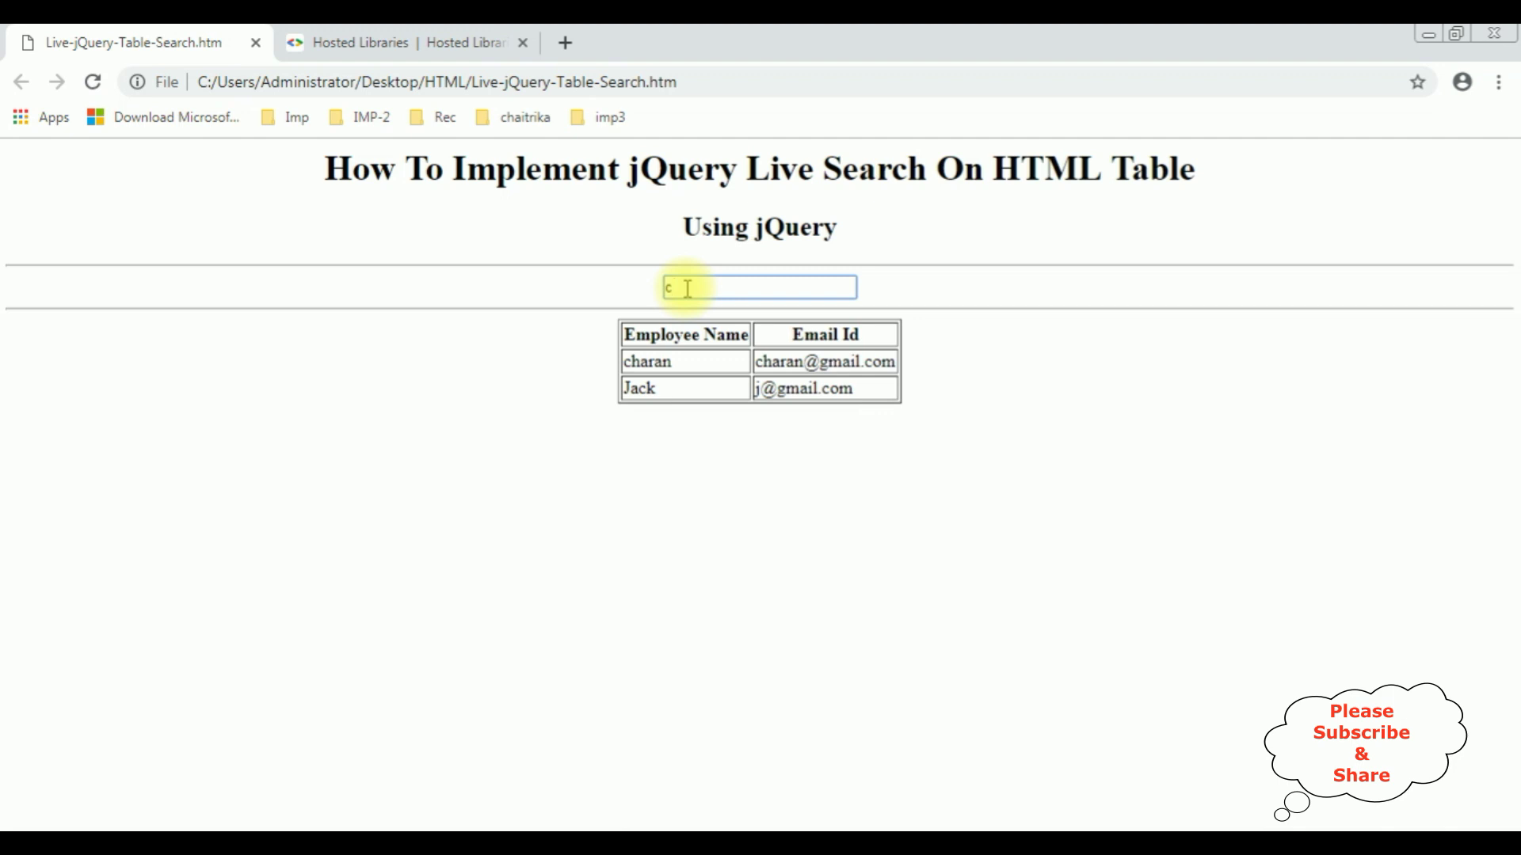
{"action": "type", "text": "ha"}
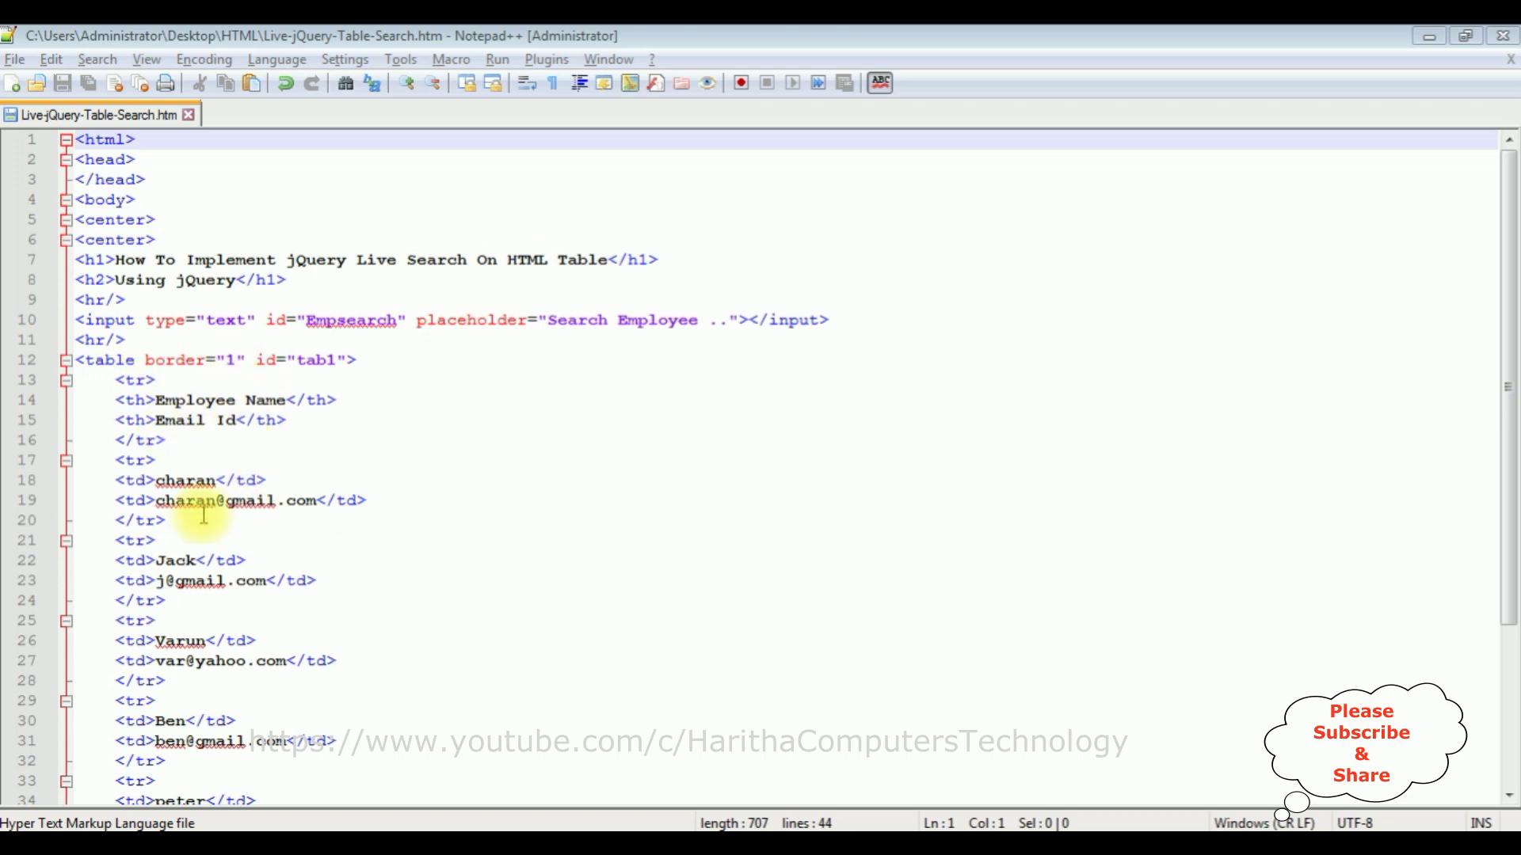
- Review the table markup in Live-jQuery-Table-Search.htm around charan's name cell on line 18
{"action": "left_click", "coordinate": [257, 481]}
{"action": "scroll", "coordinate": [256, 481], "scroll_direction": "down", "scroll_amount": 1}
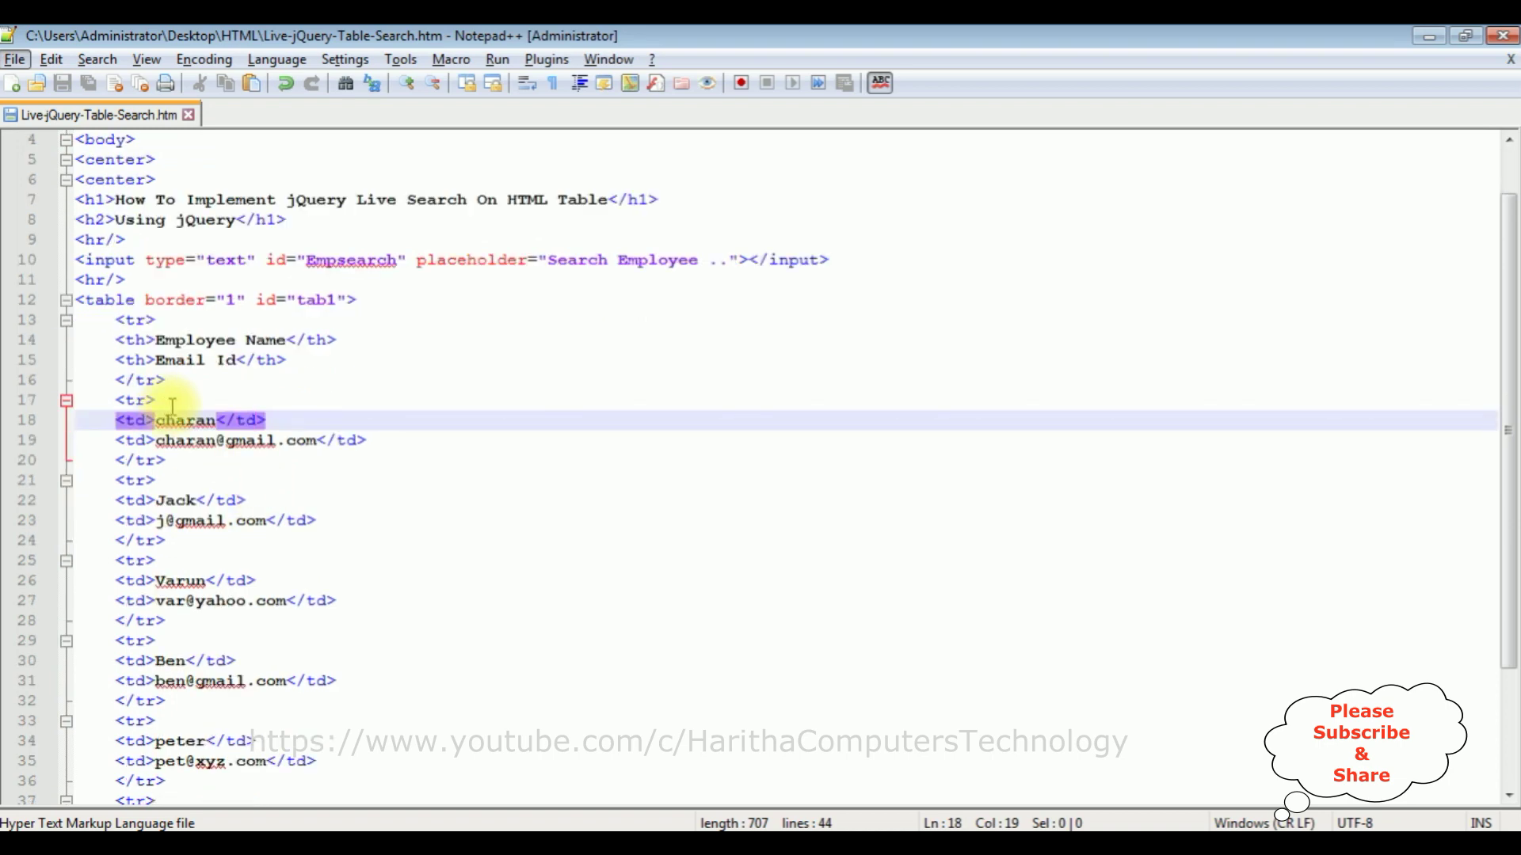
{"action": "scroll", "coordinate": [170, 397], "scroll_direction": "down", "scroll_amount": 2}
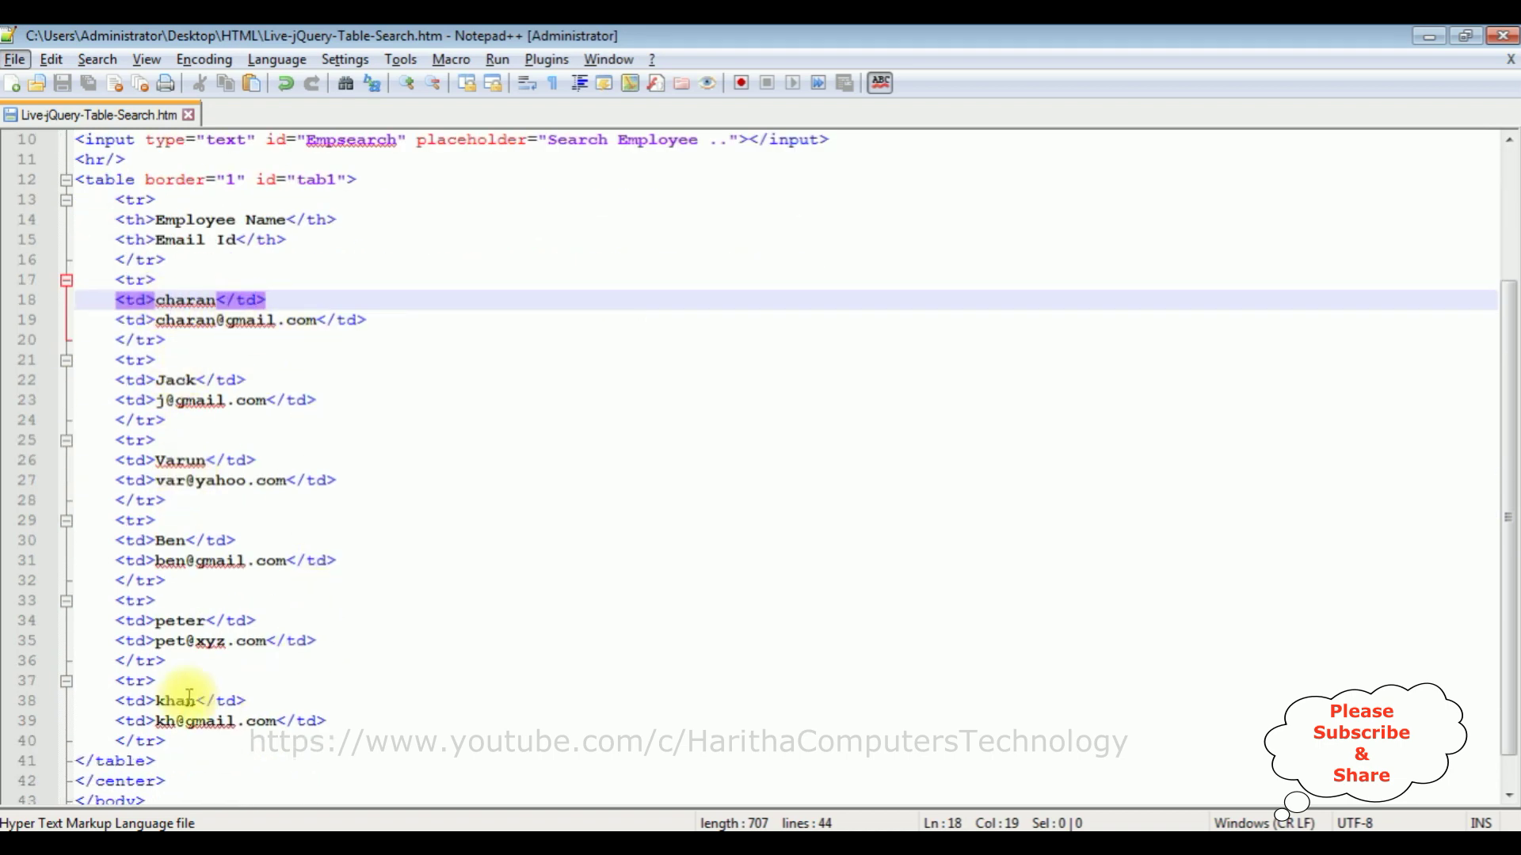
{"action": "scroll", "coordinate": [344, 599], "scroll_direction": "up", "scroll_amount": 1}
{"action": "scroll", "coordinate": [357, 589], "scroll_direction": "up", "scroll_amount": 2}
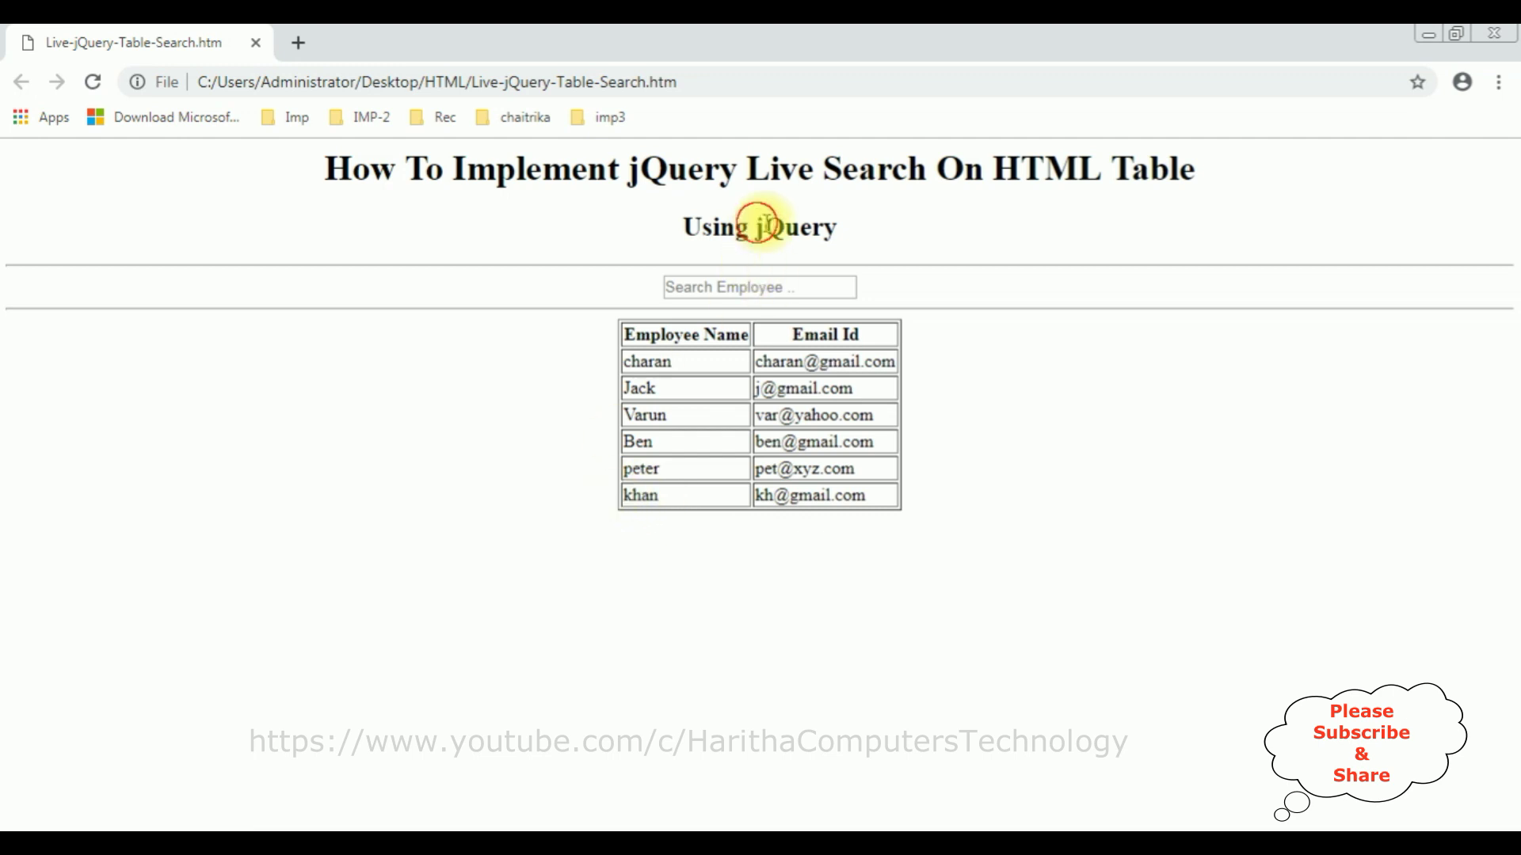
- Highlight the word jQuery in the page heading and open a new blank tab
{"action": "left_click_drag", "start_coordinate": [758, 225], "coordinate": [846, 224]}
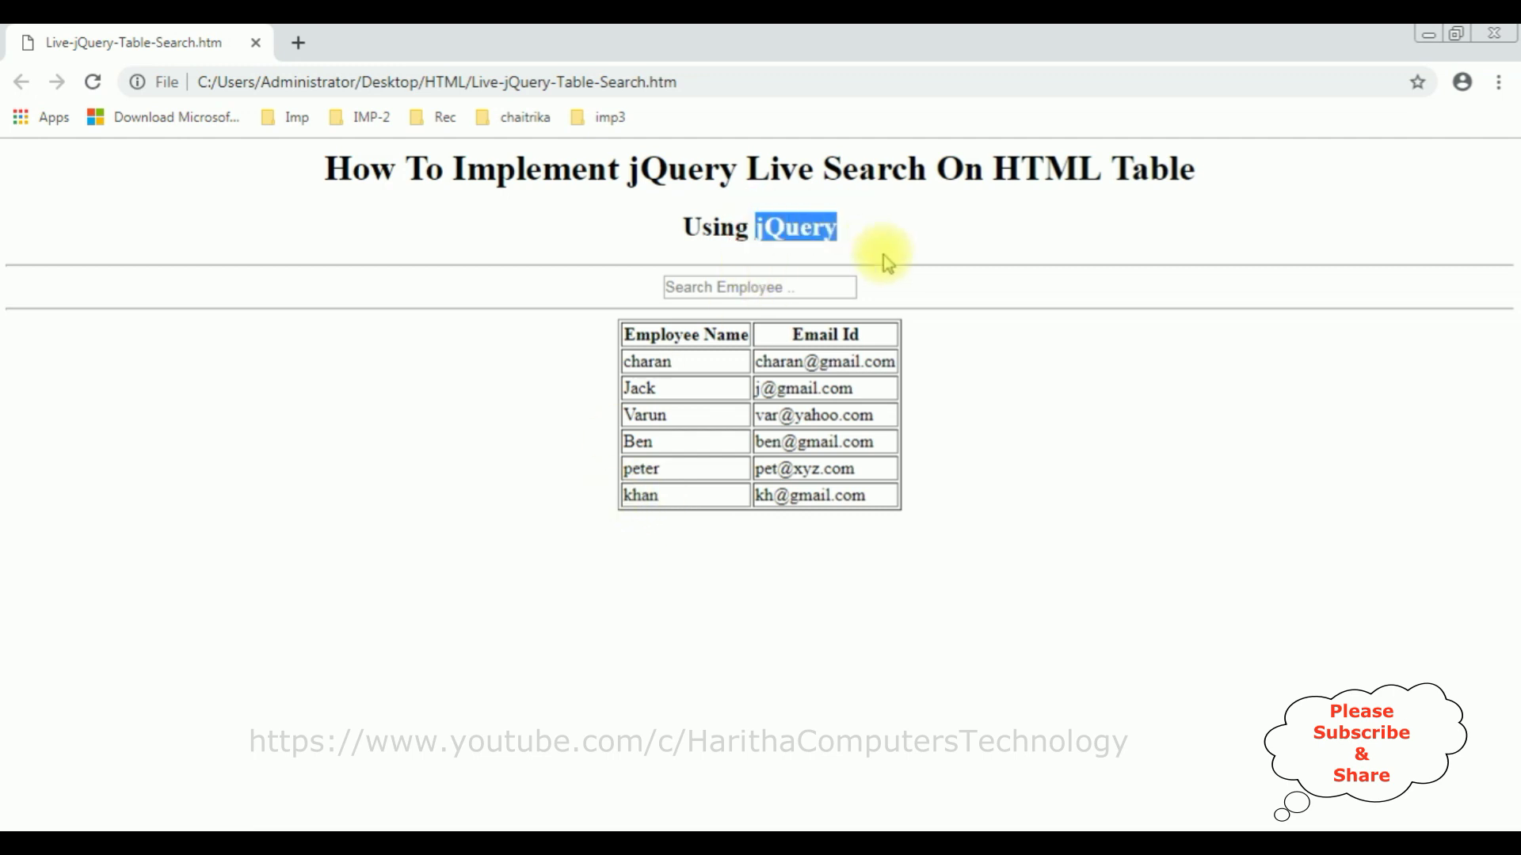
{"action": "left_click", "coordinate": [299, 45]}
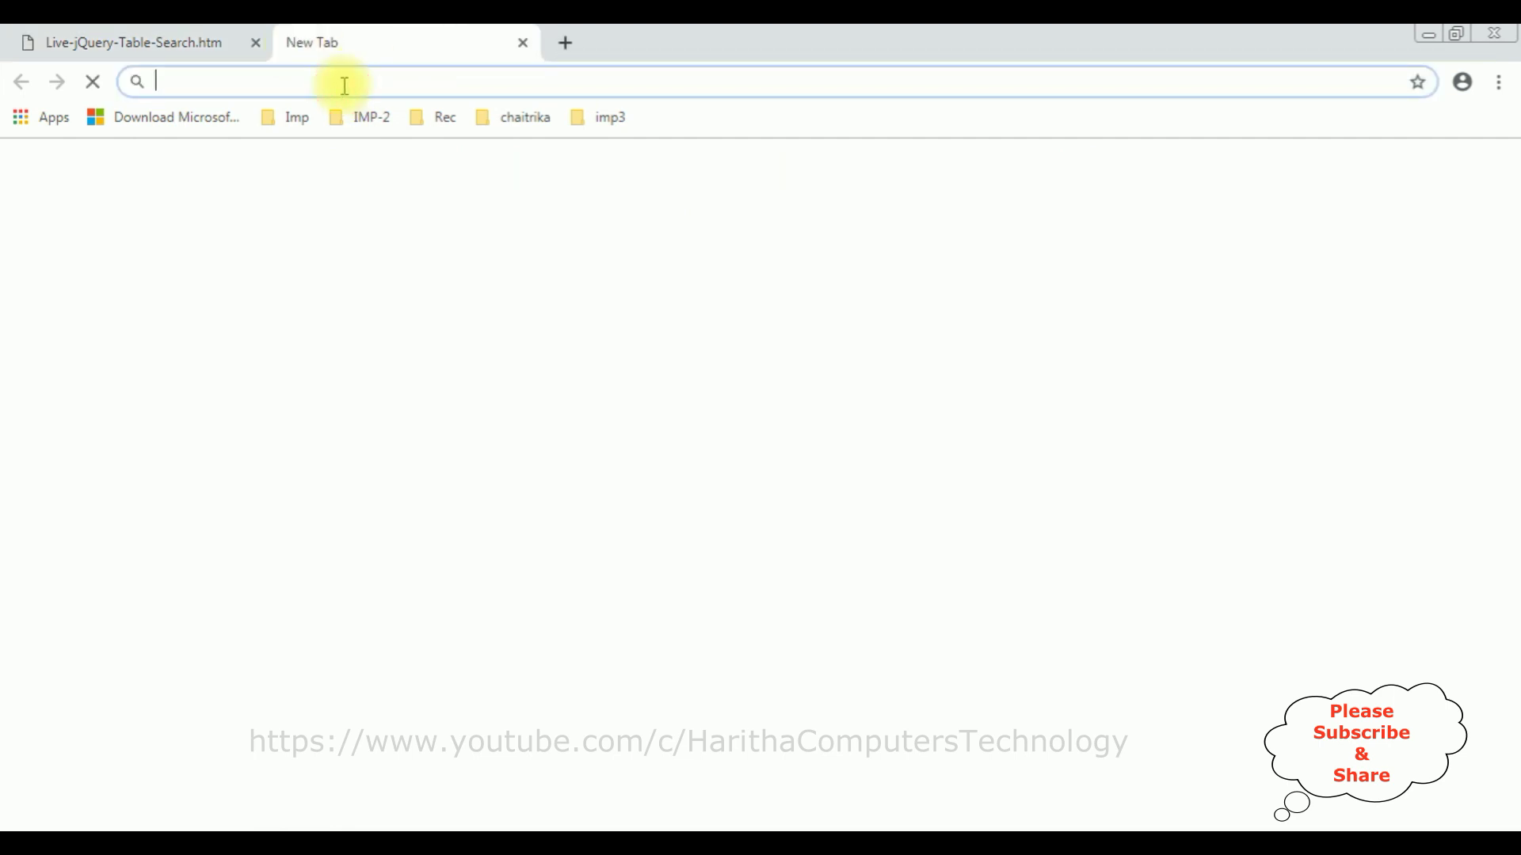
{"action": "type", "text": "latest jquery cdn google"}
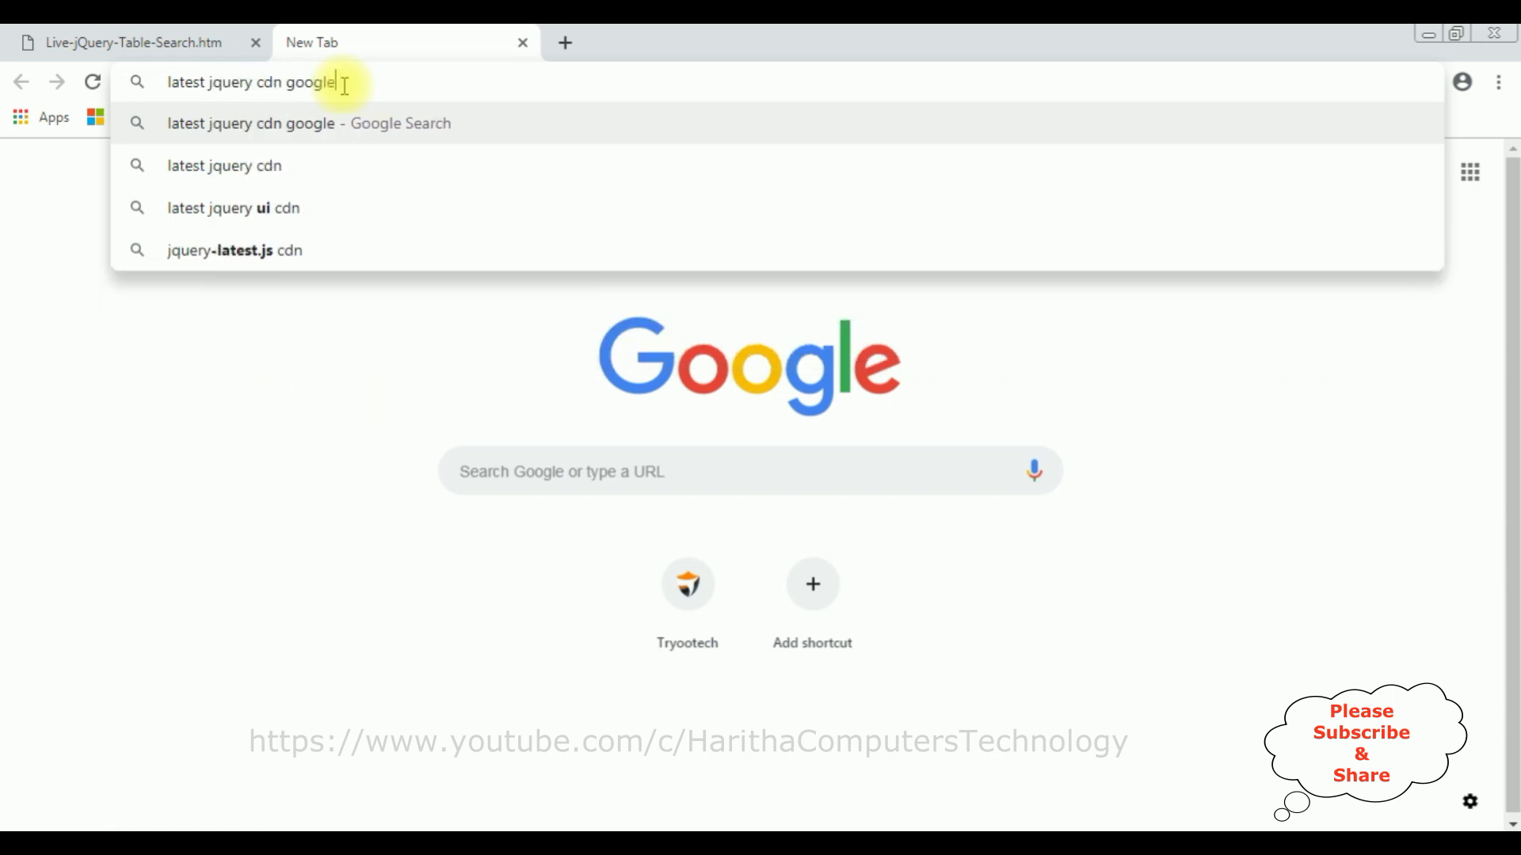
- Search 'latest jquery cdn google' and copy the jQuery 3.3.1 snippet from Google Hosted Libraries
{"action": "key", "text": "Return"}
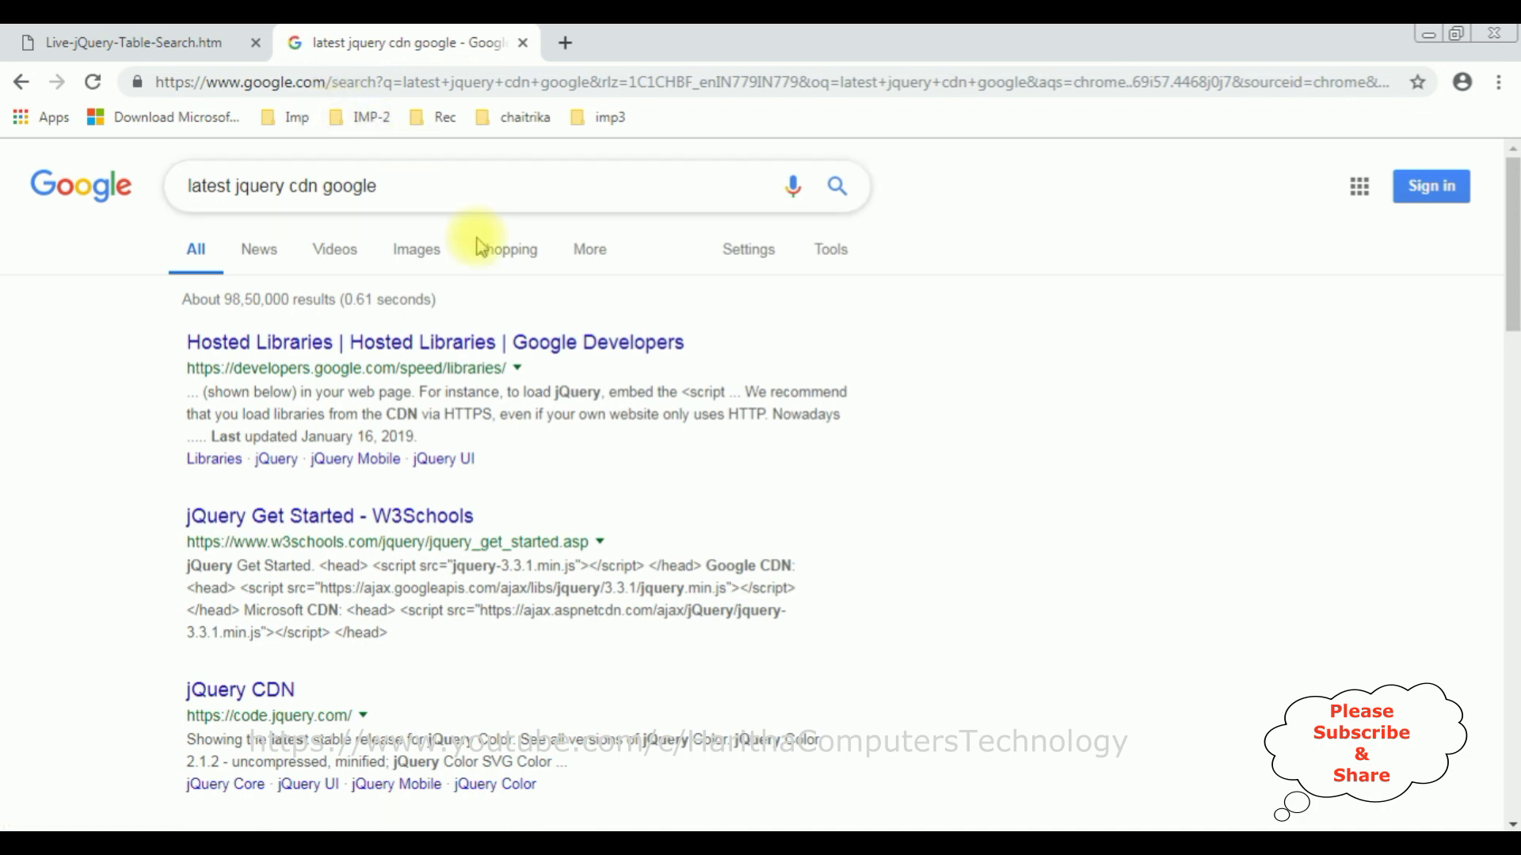
{"action": "left_click", "coordinate": [264, 348]}
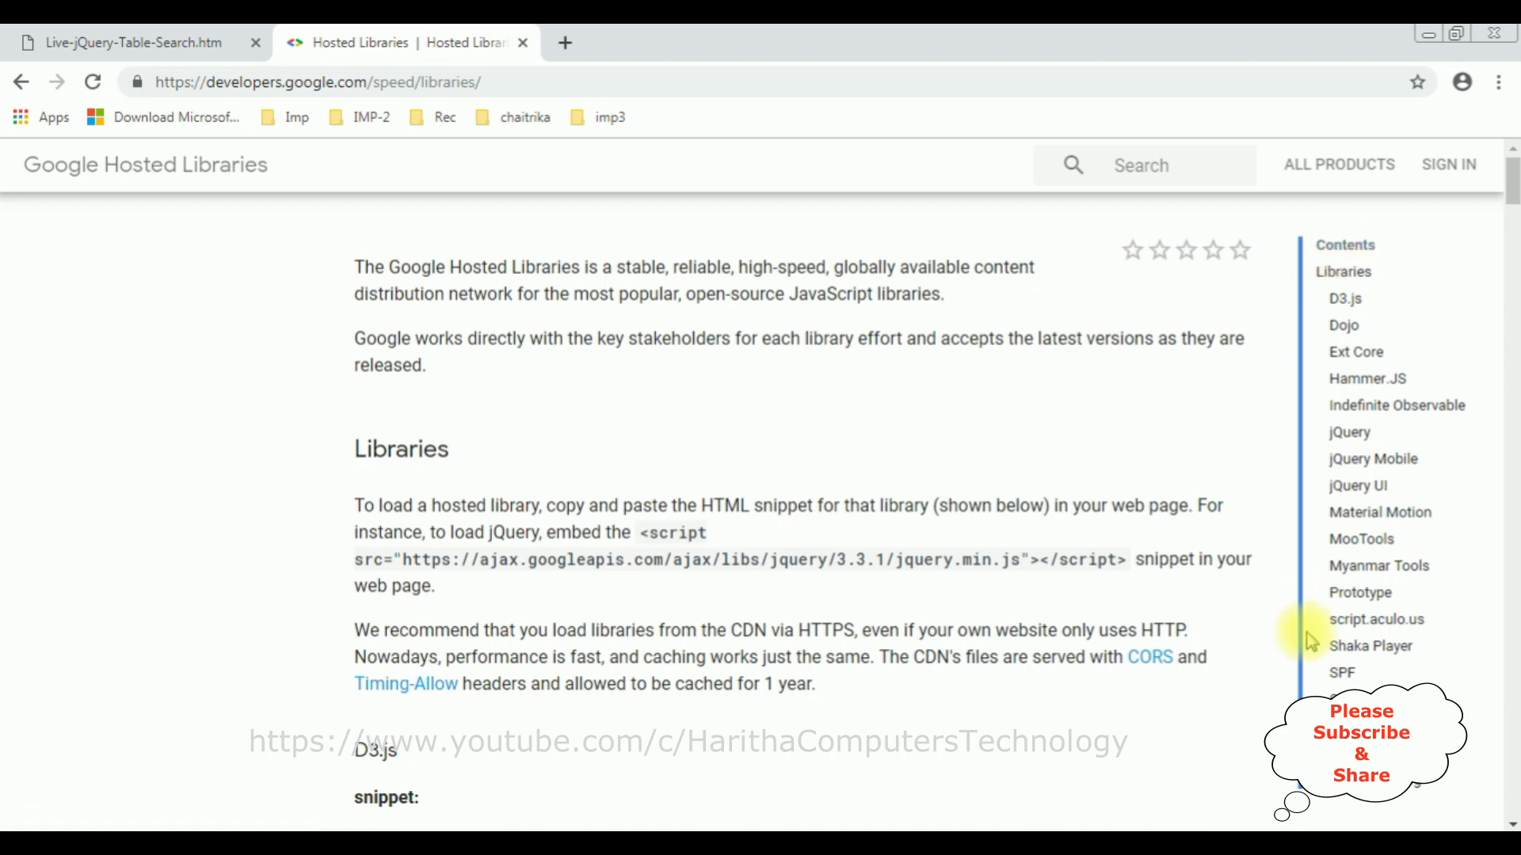
{"action": "left_click", "coordinate": [1351, 447]}
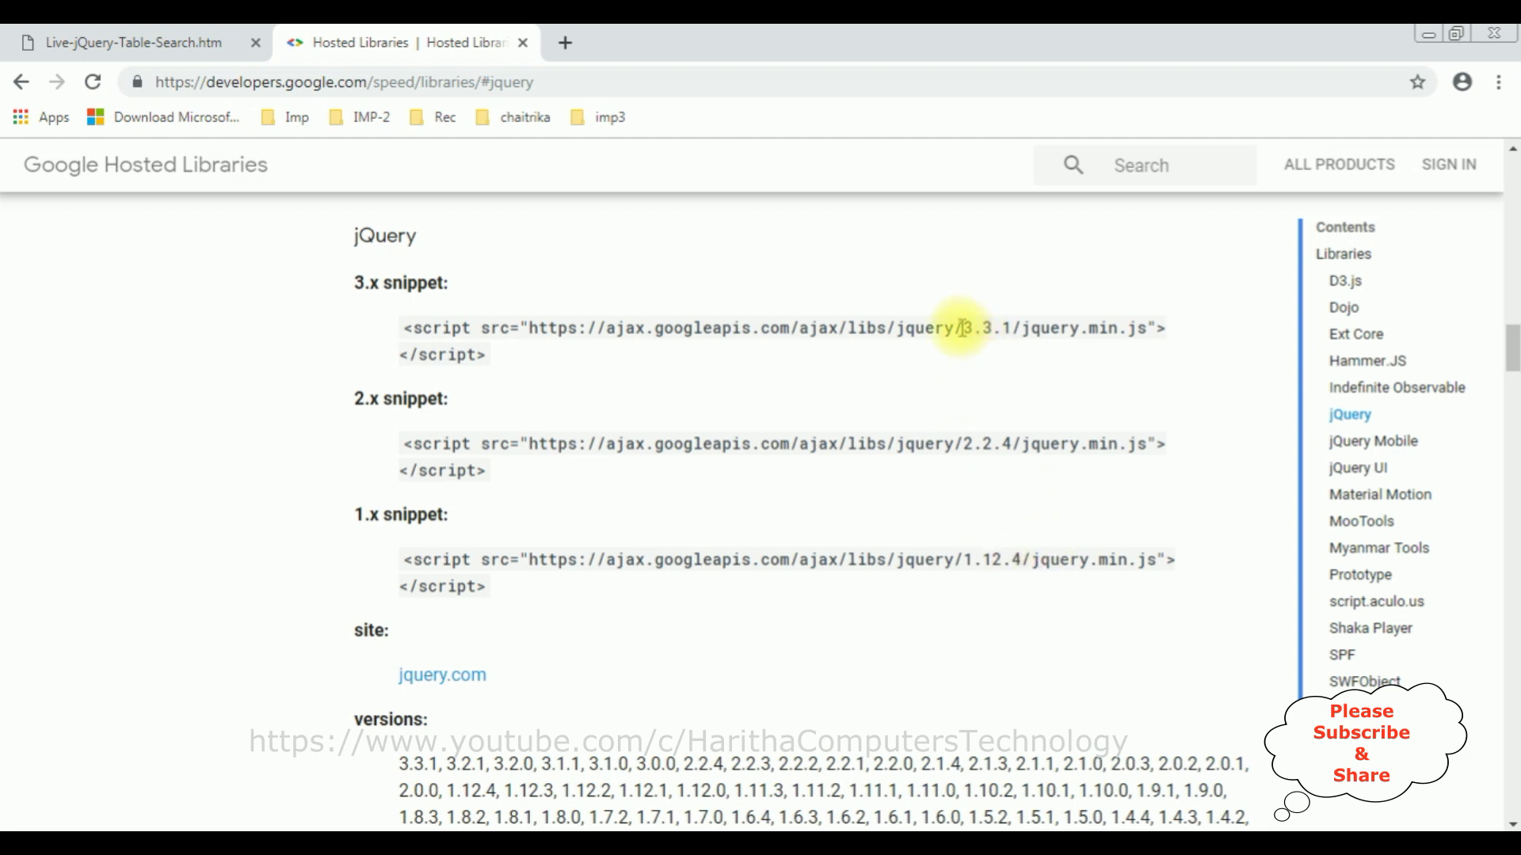
{"action": "left_click_drag", "start_coordinate": [960, 328], "coordinate": [1022, 329]}
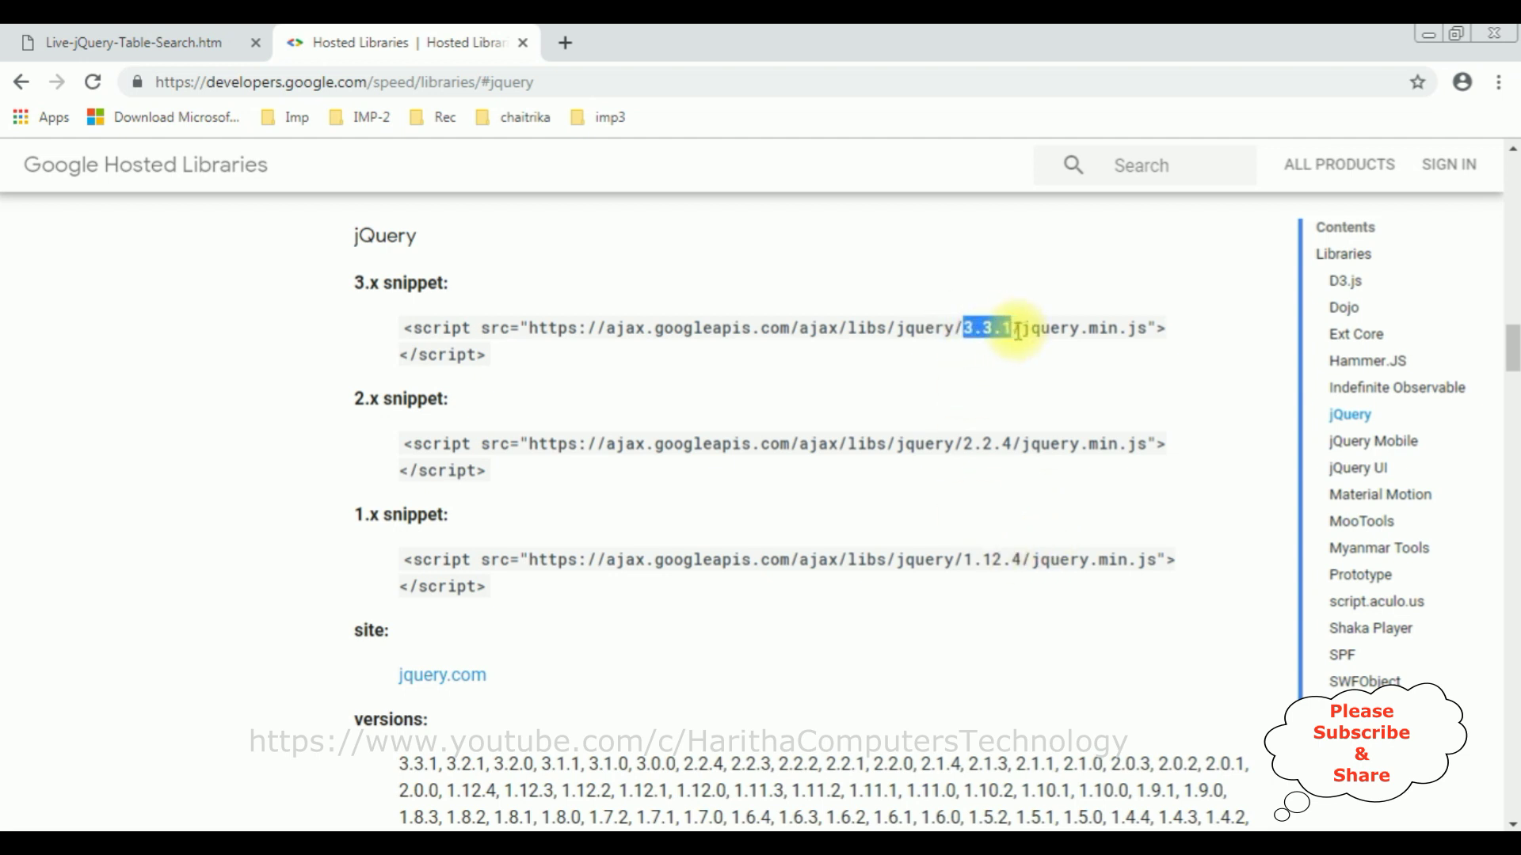
{"action": "left_click_drag", "start_coordinate": [487, 356], "coordinate": [403, 338]}
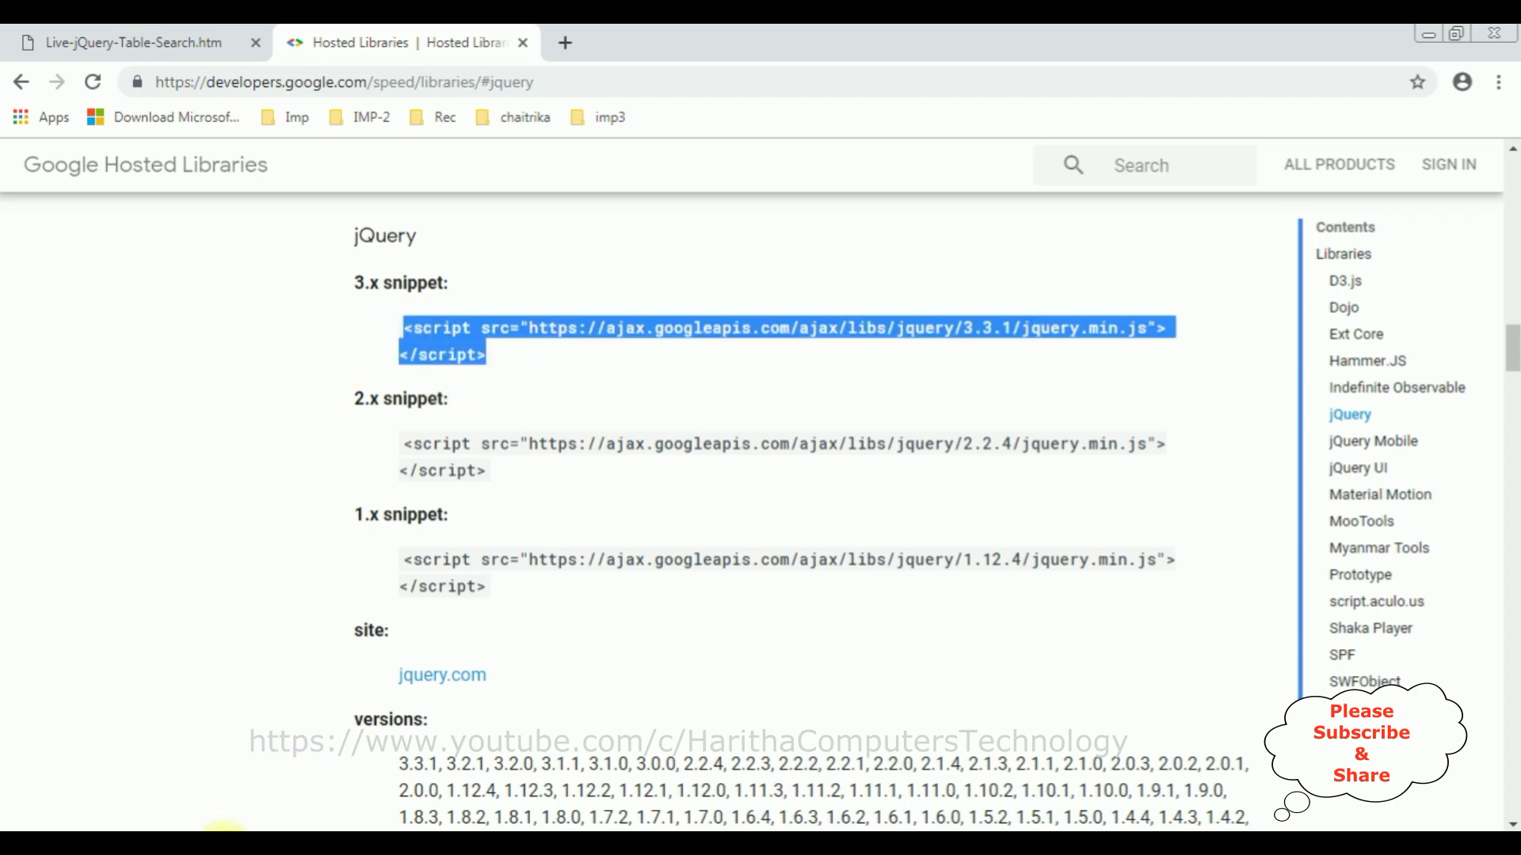
{"action": "left_click", "coordinate": [224, 829]}
- Paste the jQuery 3.3.1 CDN script tag on a new line inside the head
{"action": "left_click", "coordinate": [152, 159]}
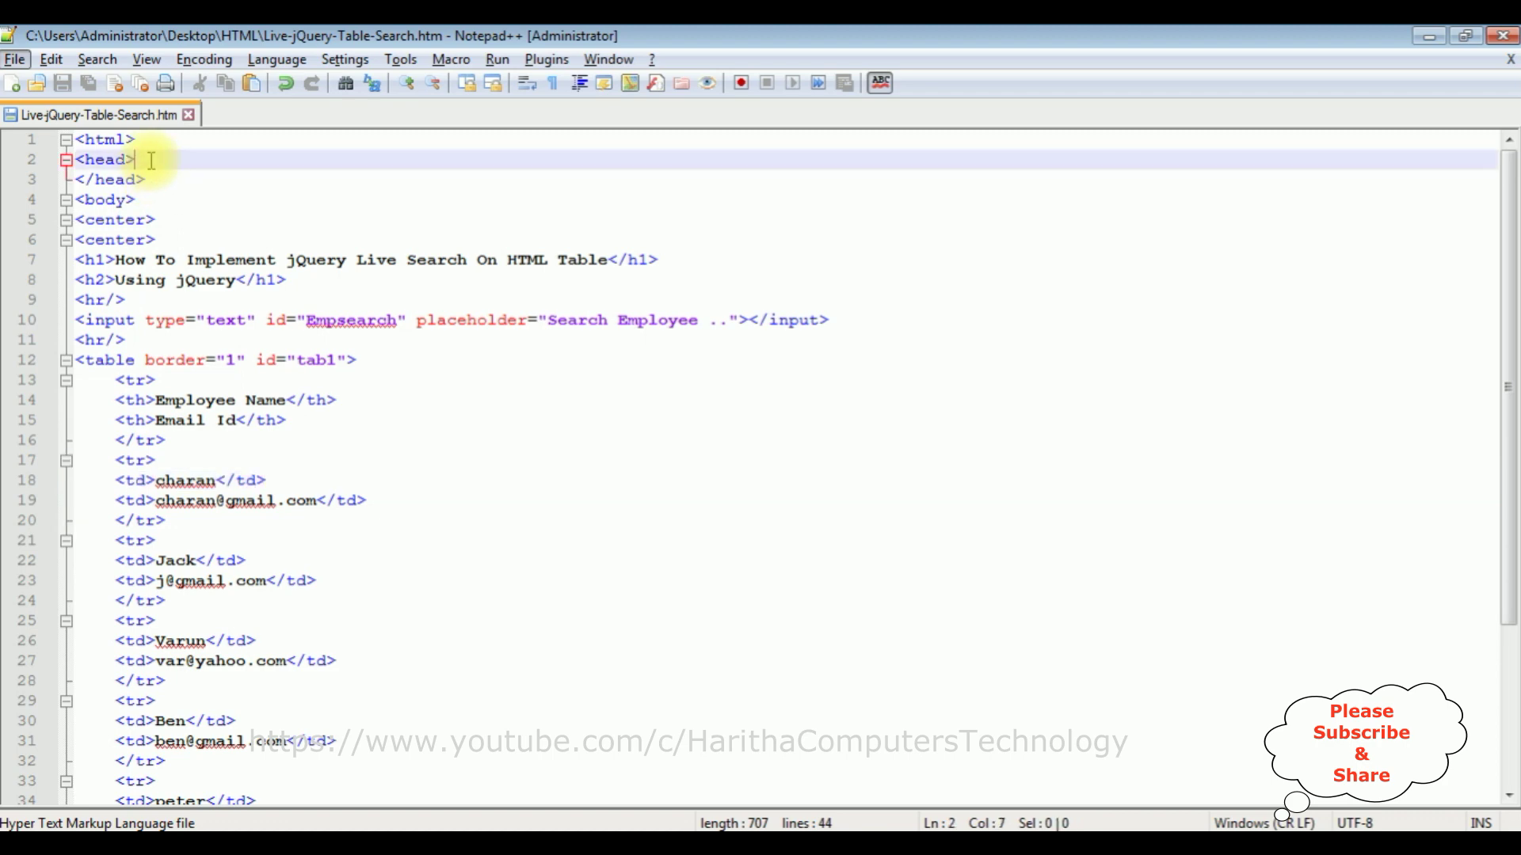
{"action": "key", "text": "Return"}
{"action": "type", "text": "<script src=\"https://ajax.googleapis.com/ajax/libs/jquery/3.3.1/jquery.min.js\"></script>"}
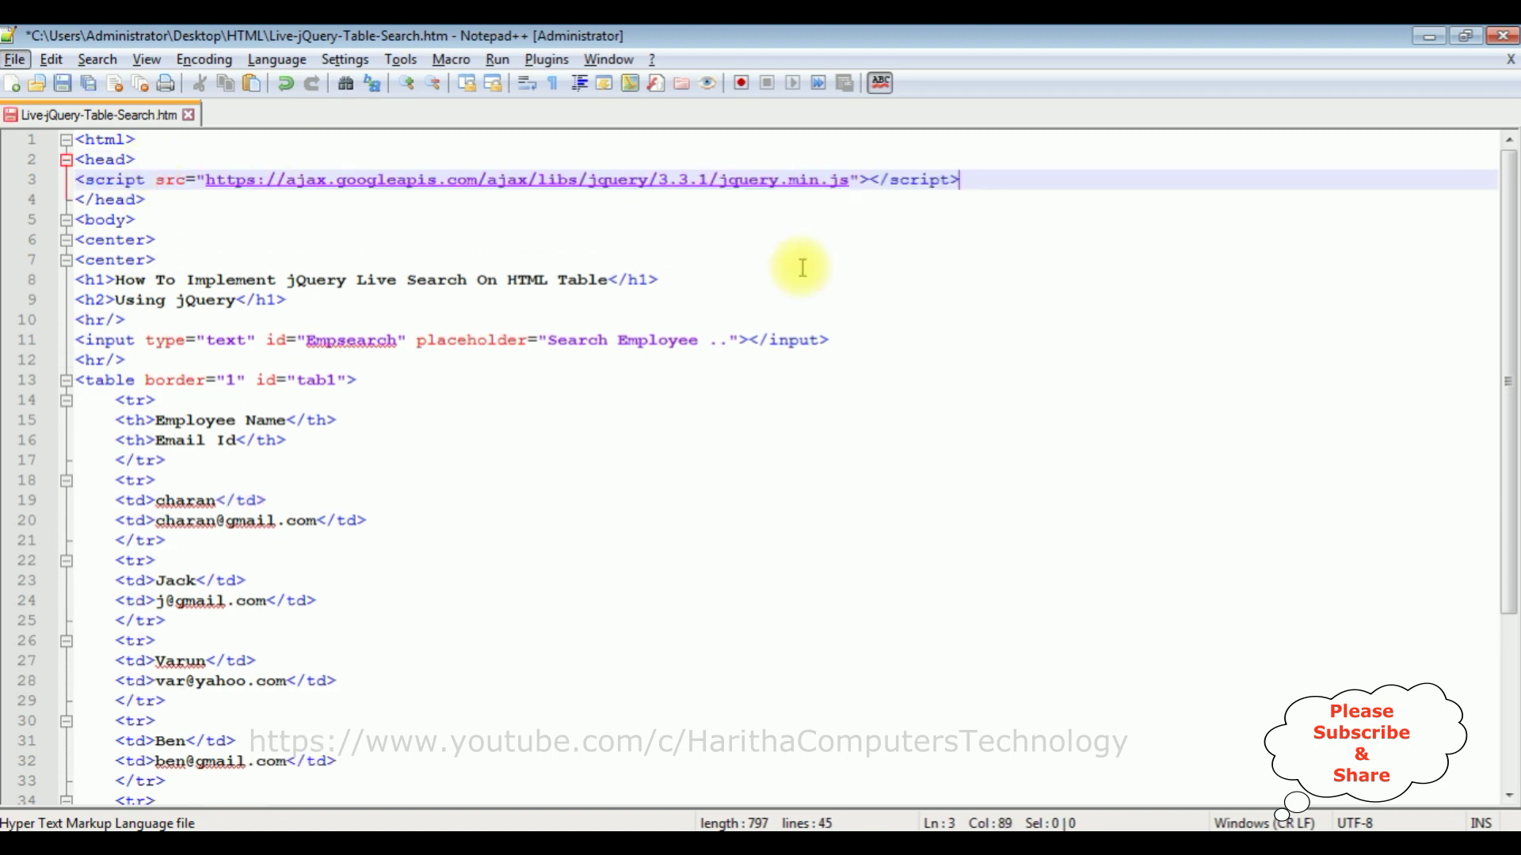
{"action": "scroll", "coordinate": [722, 357], "scroll_direction": "down", "scroll_amount": 4}
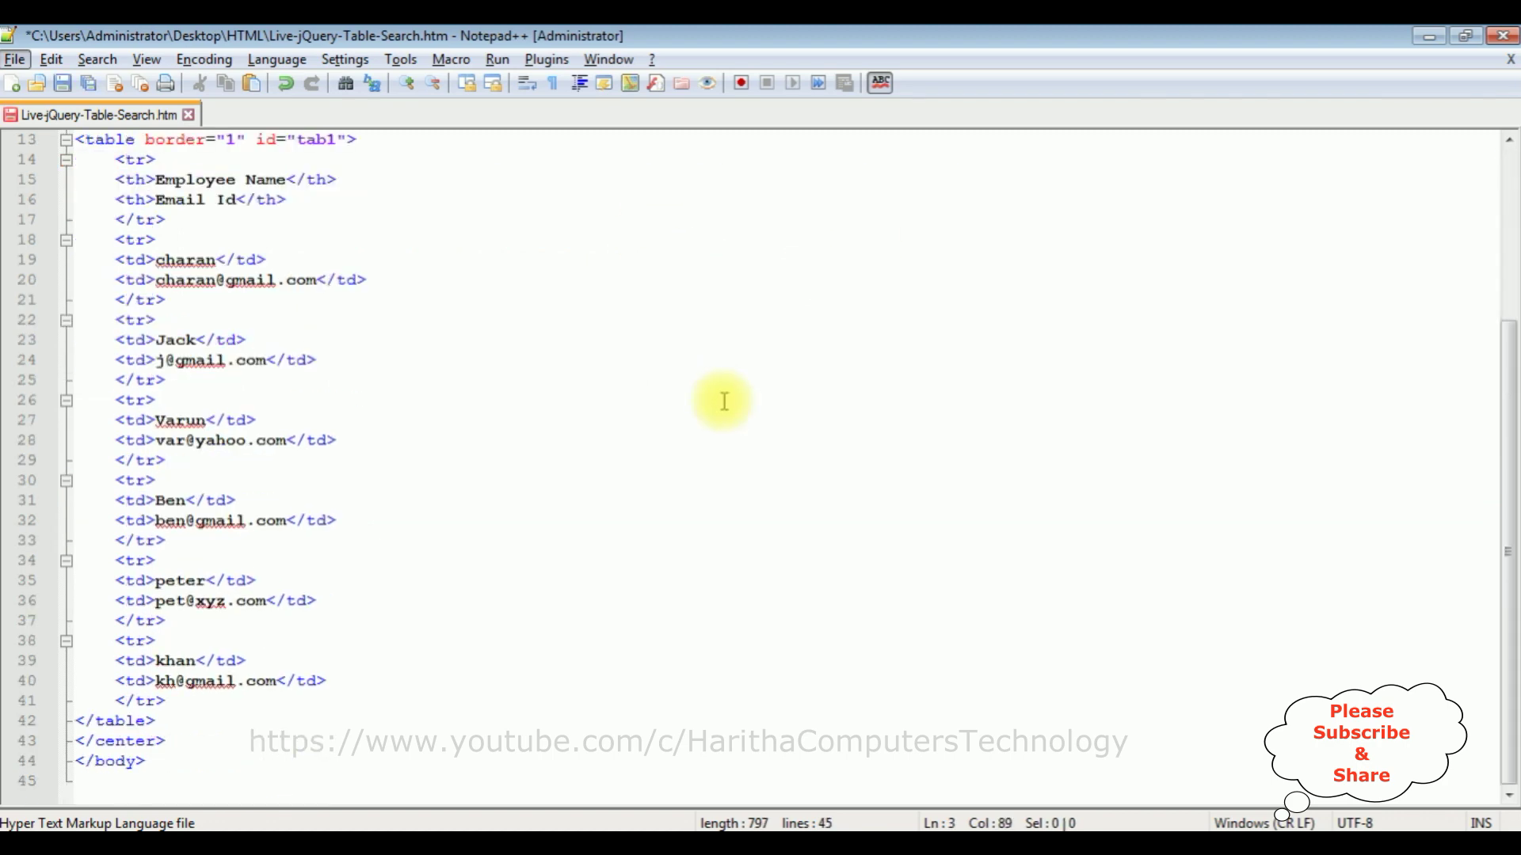
- Add a <script></script> block with spacing lines below the closing table tag
{"action": "left_click", "coordinate": [161, 722]}
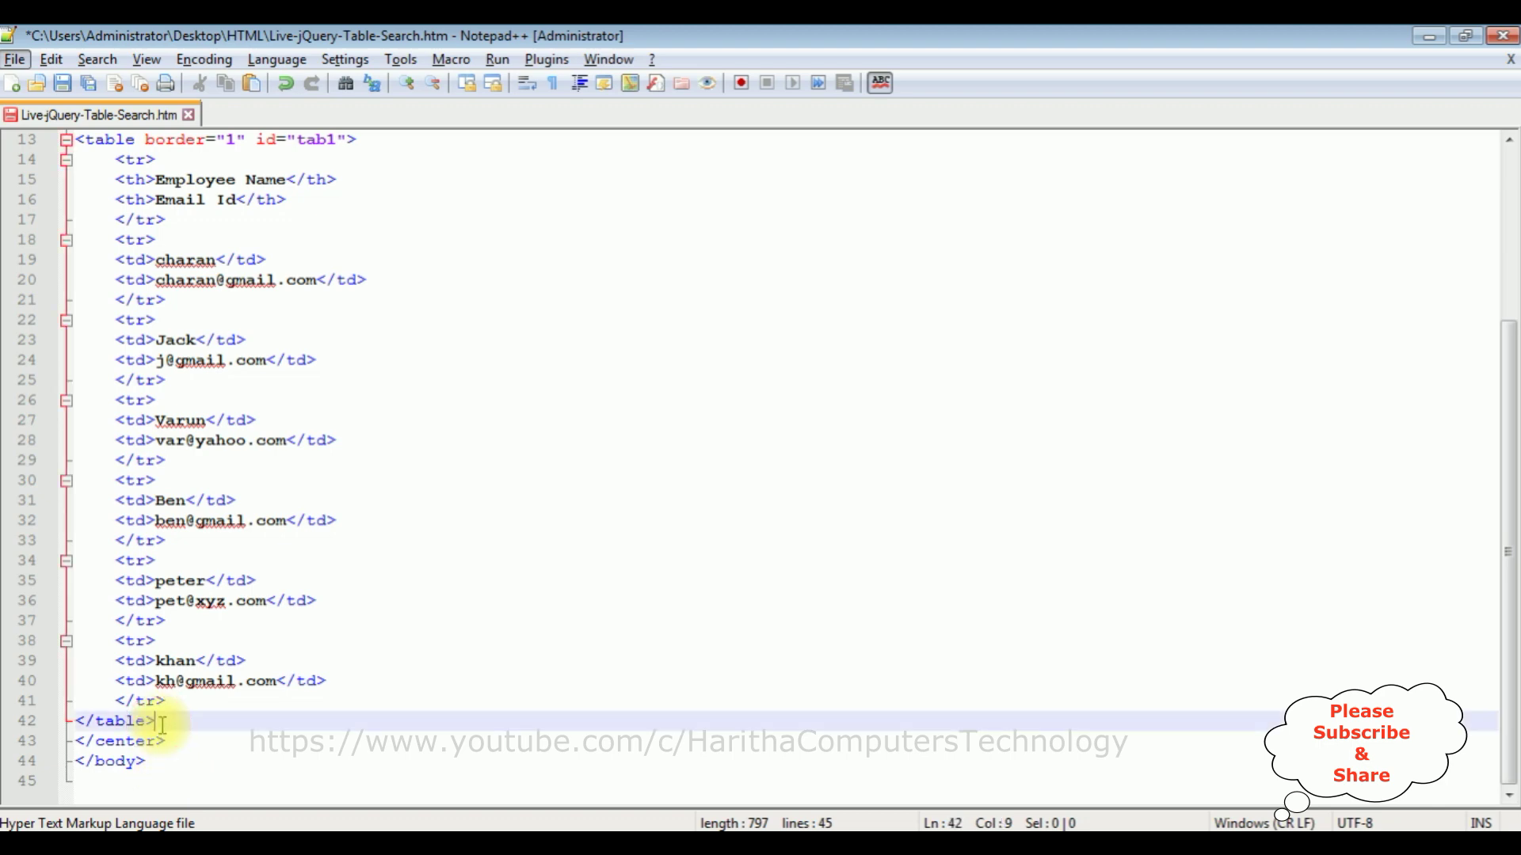
{"action": "key", "text": "Return"}
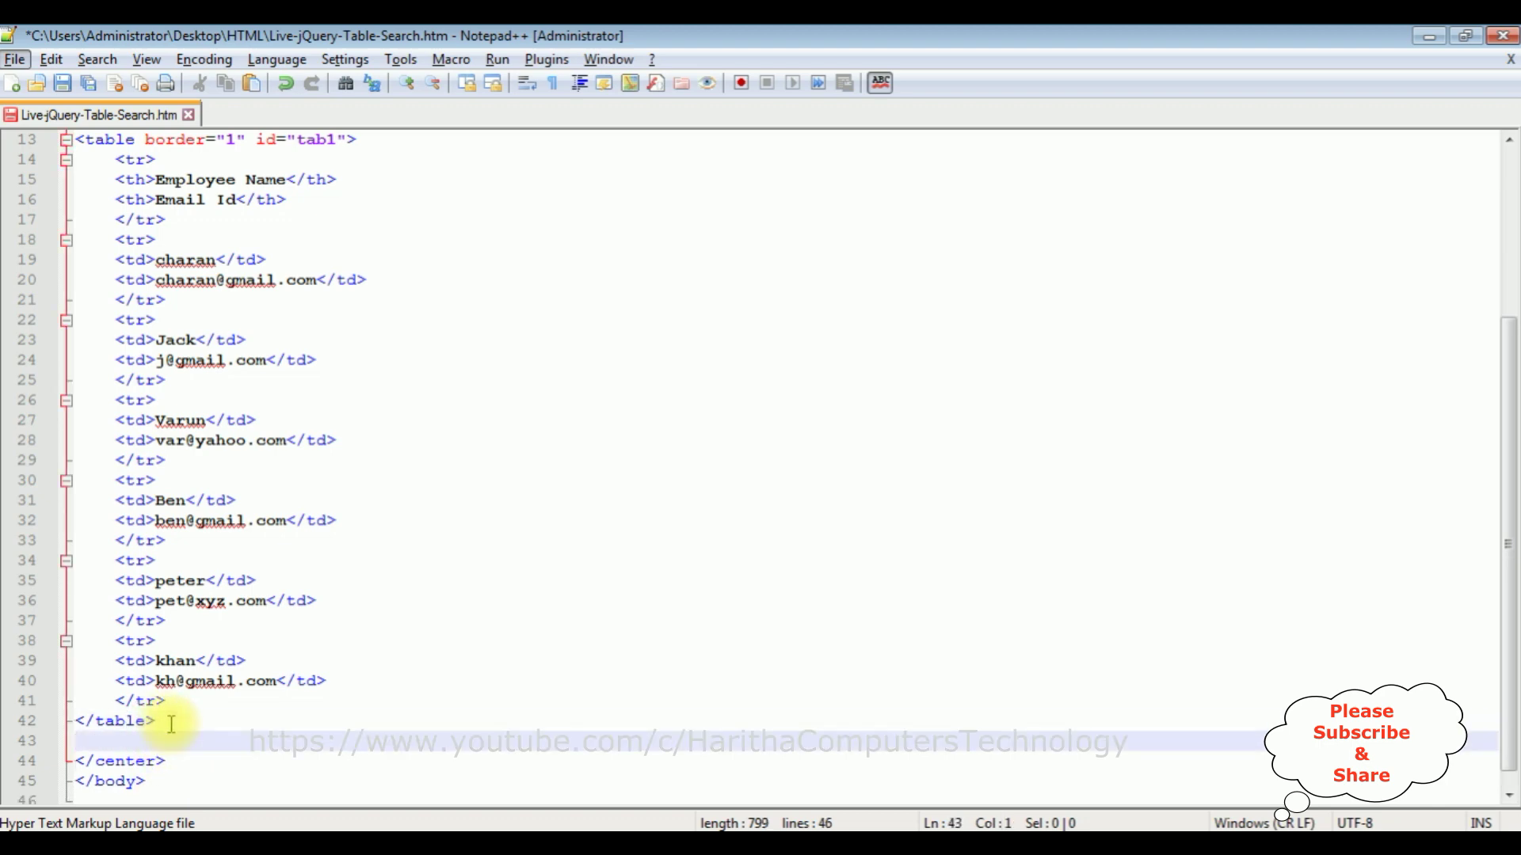
{"action": "type", "text": "<Script>"}
{"action": "key", "text": "Return"}
{"action": "type", "text": "</"}
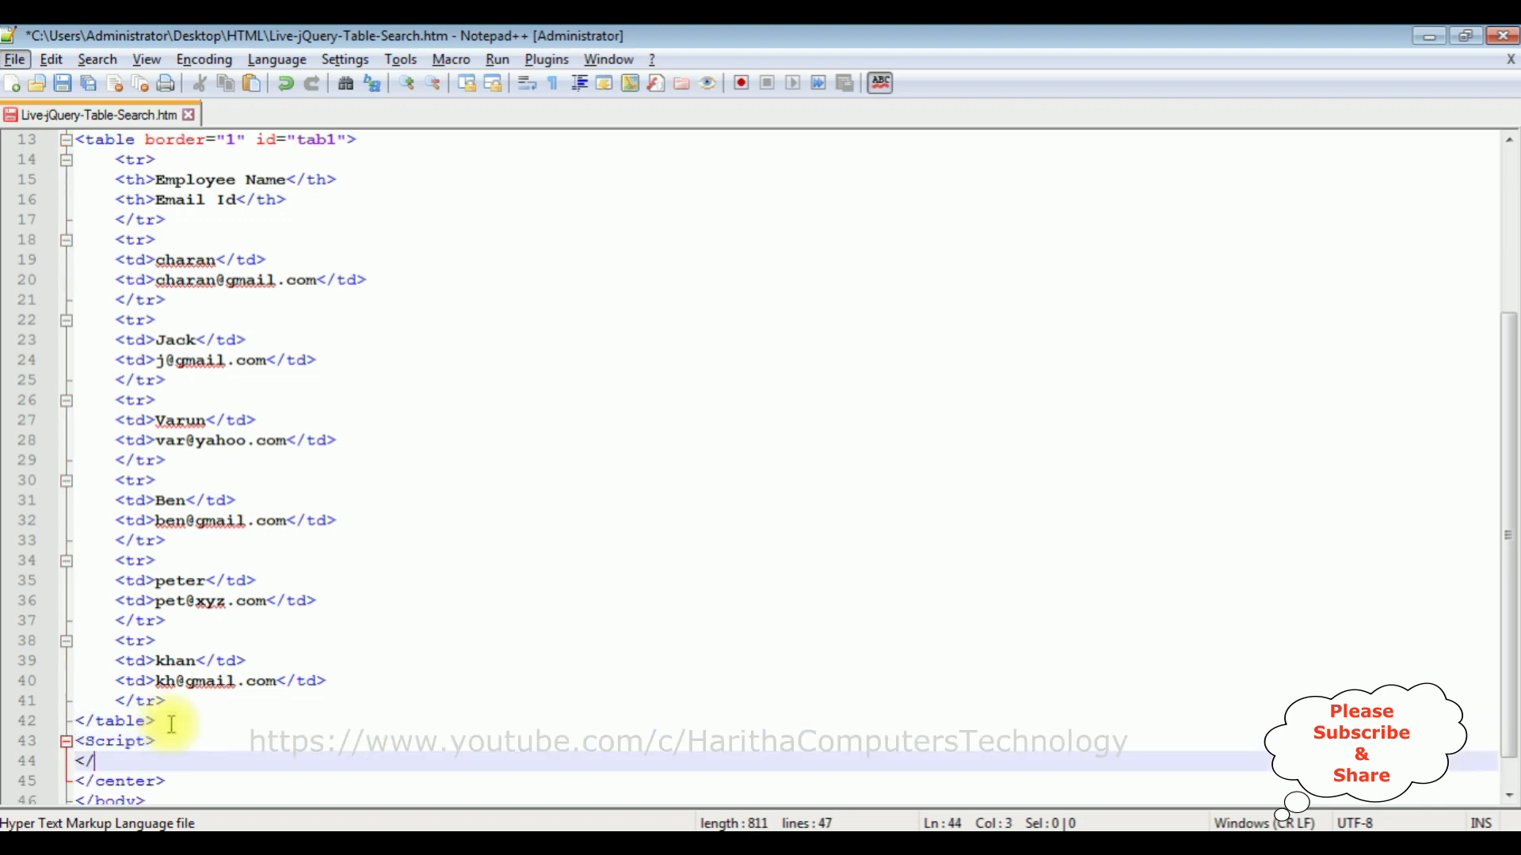
{"action": "type", "text": "script>"}
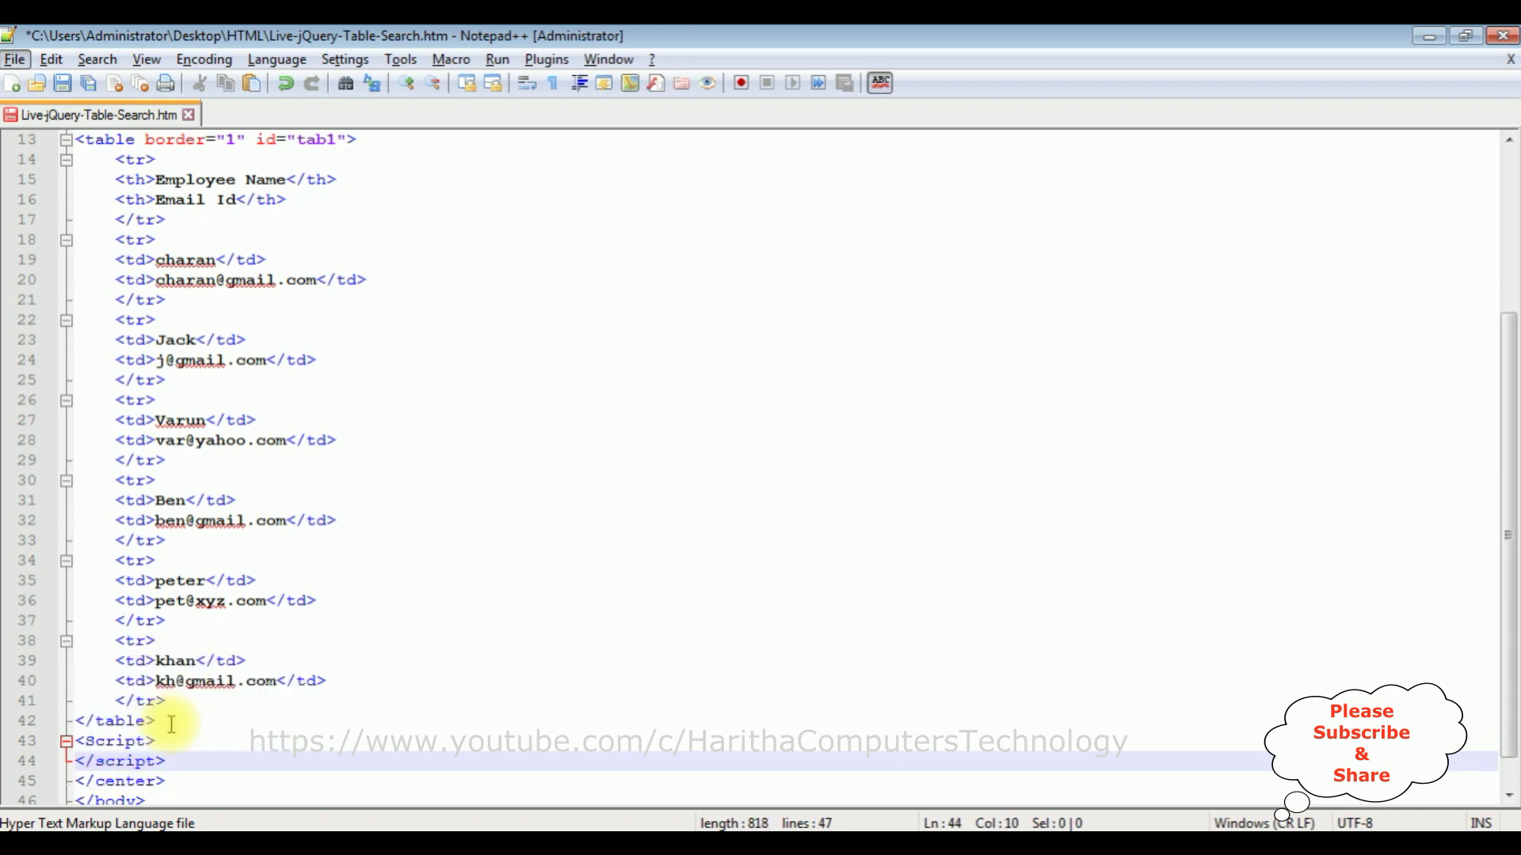
{"action": "key", "text": "Up"}
{"action": "key", "text": "BackSpace"}
{"action": "key", "text": "BackSpace"}
{"action": "key", "text": "BackSpace"}
{"action": "type", "text": "script>"}
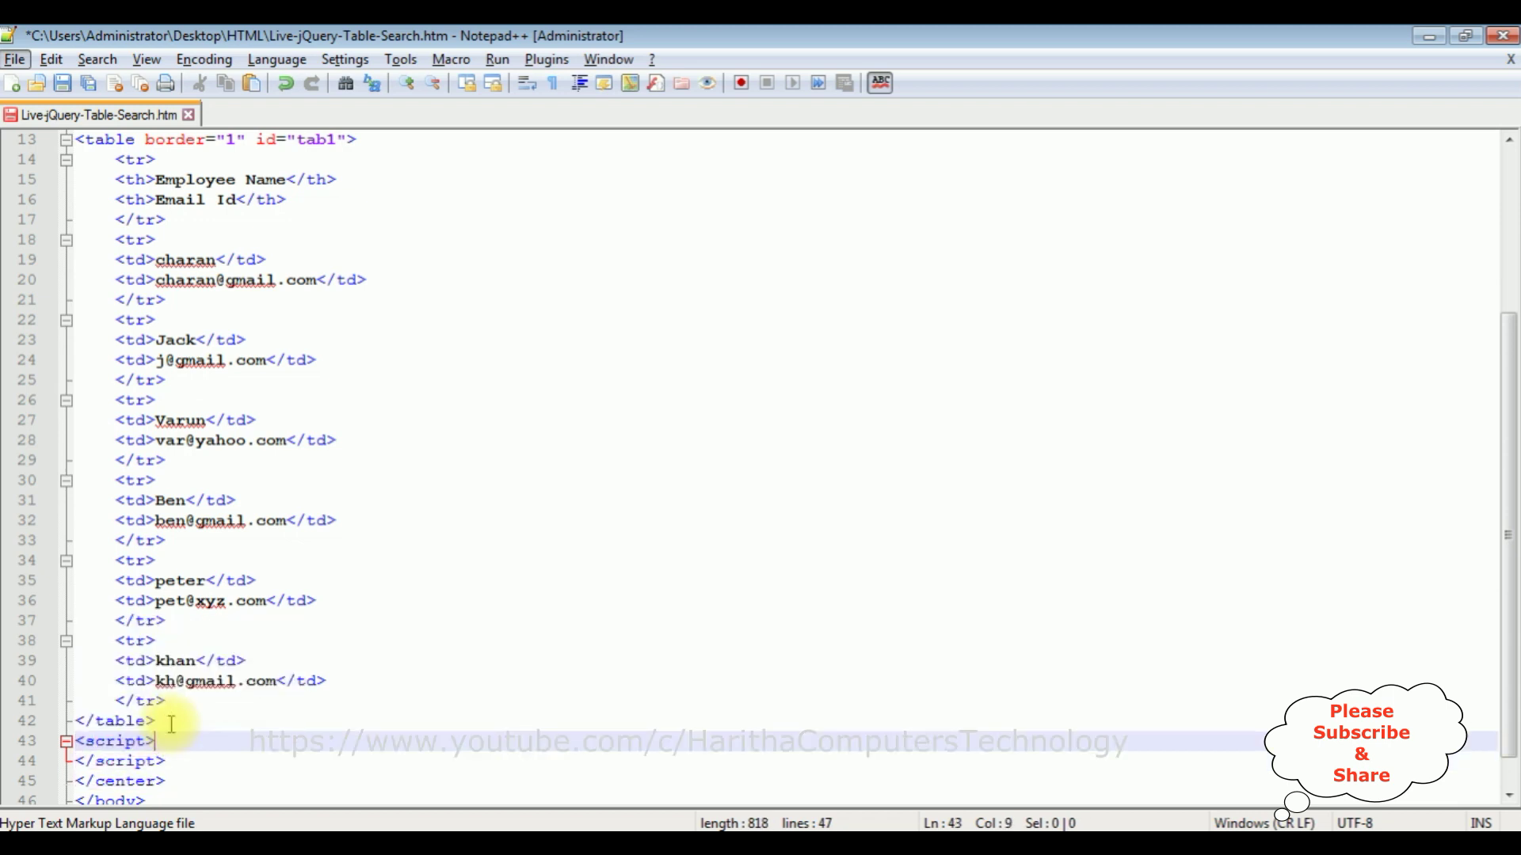
{"action": "key", "text": "Home"}
{"action": "key", "text": "Return"}
{"action": "key", "text": "Down"}
{"action": "key", "text": "Return"}
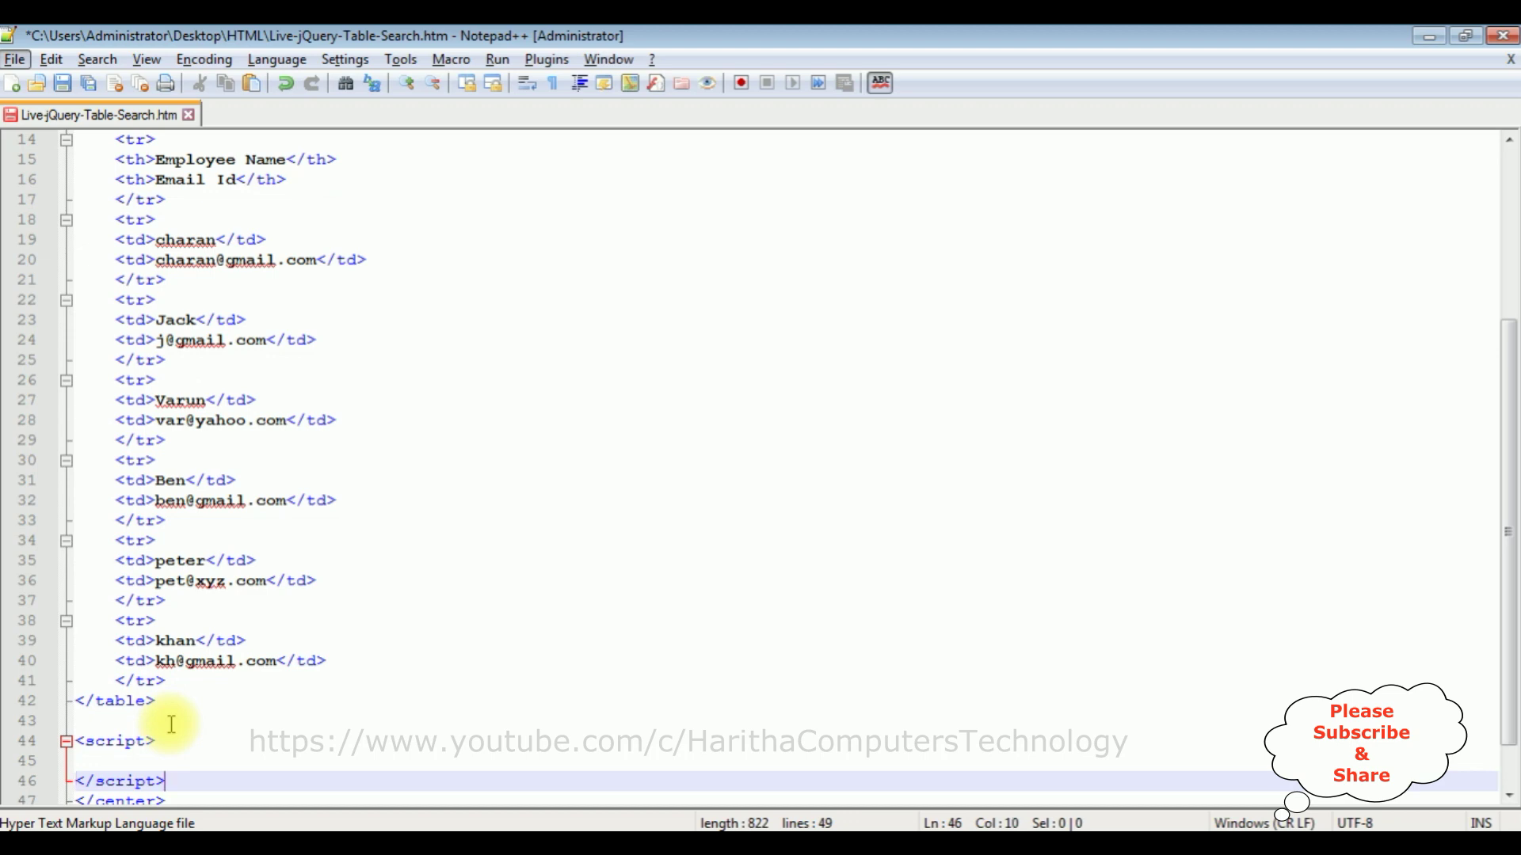
{"action": "key", "text": "Return"}
{"action": "key", "text": "Up"}
{"action": "key", "text": "Tab"}
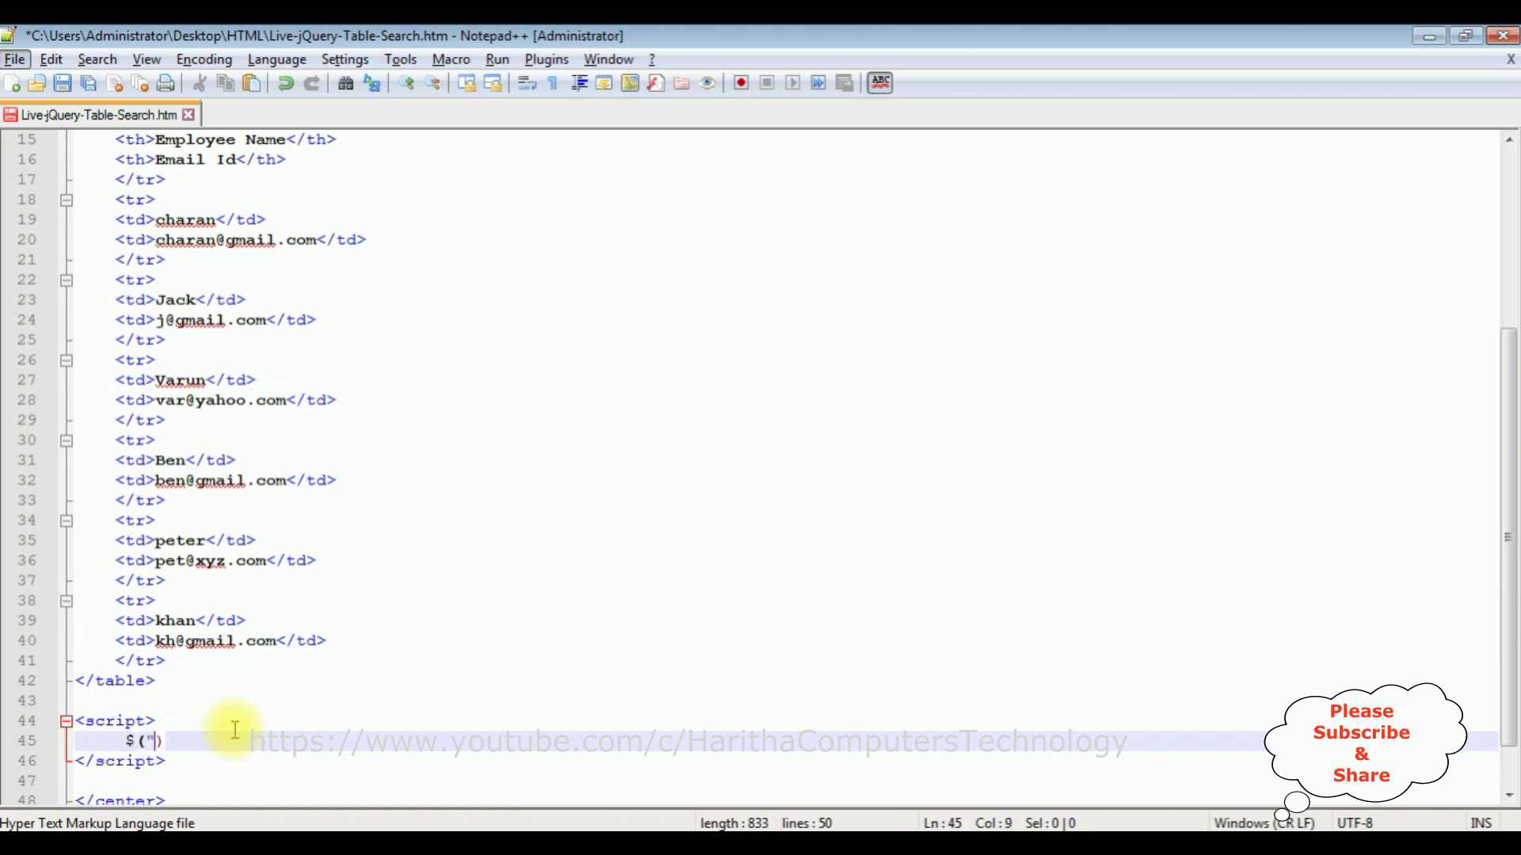
{"action": "type", "text": "\""}
{"action": "key", "text": "Left"}
{"action": "scroll", "coordinate": [243, 717], "scroll_direction": "up", "scroll_amount": 1}
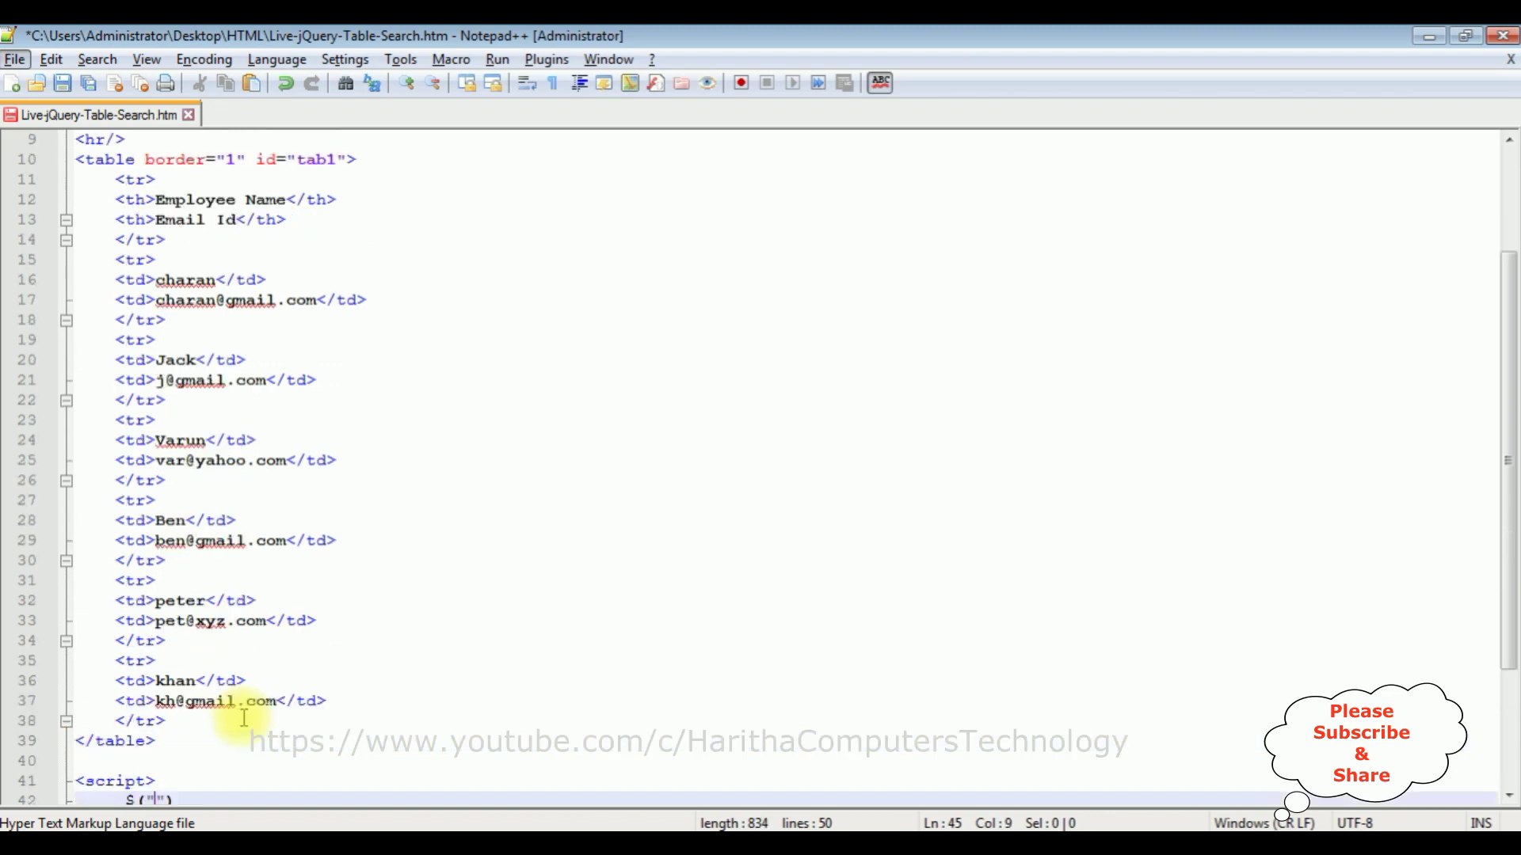
{"action": "scroll", "coordinate": [250, 242], "scroll_direction": "up", "scroll_amount": 1}
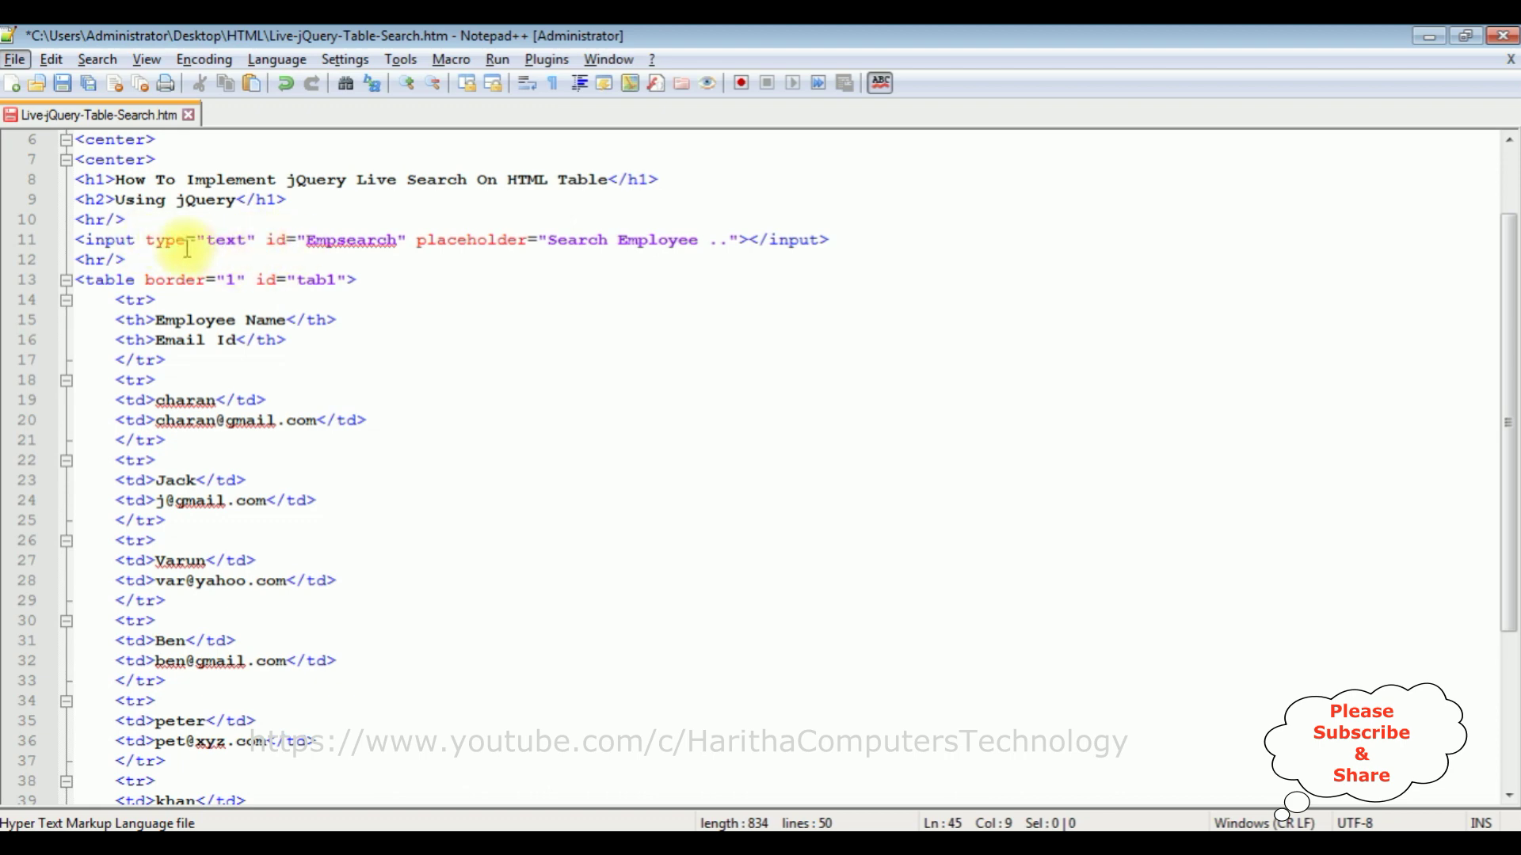
- Write the $("#Empsearch").on("keyup", function(){}); handler in the script block
{"action": "double_click", "coordinate": [338, 242]}
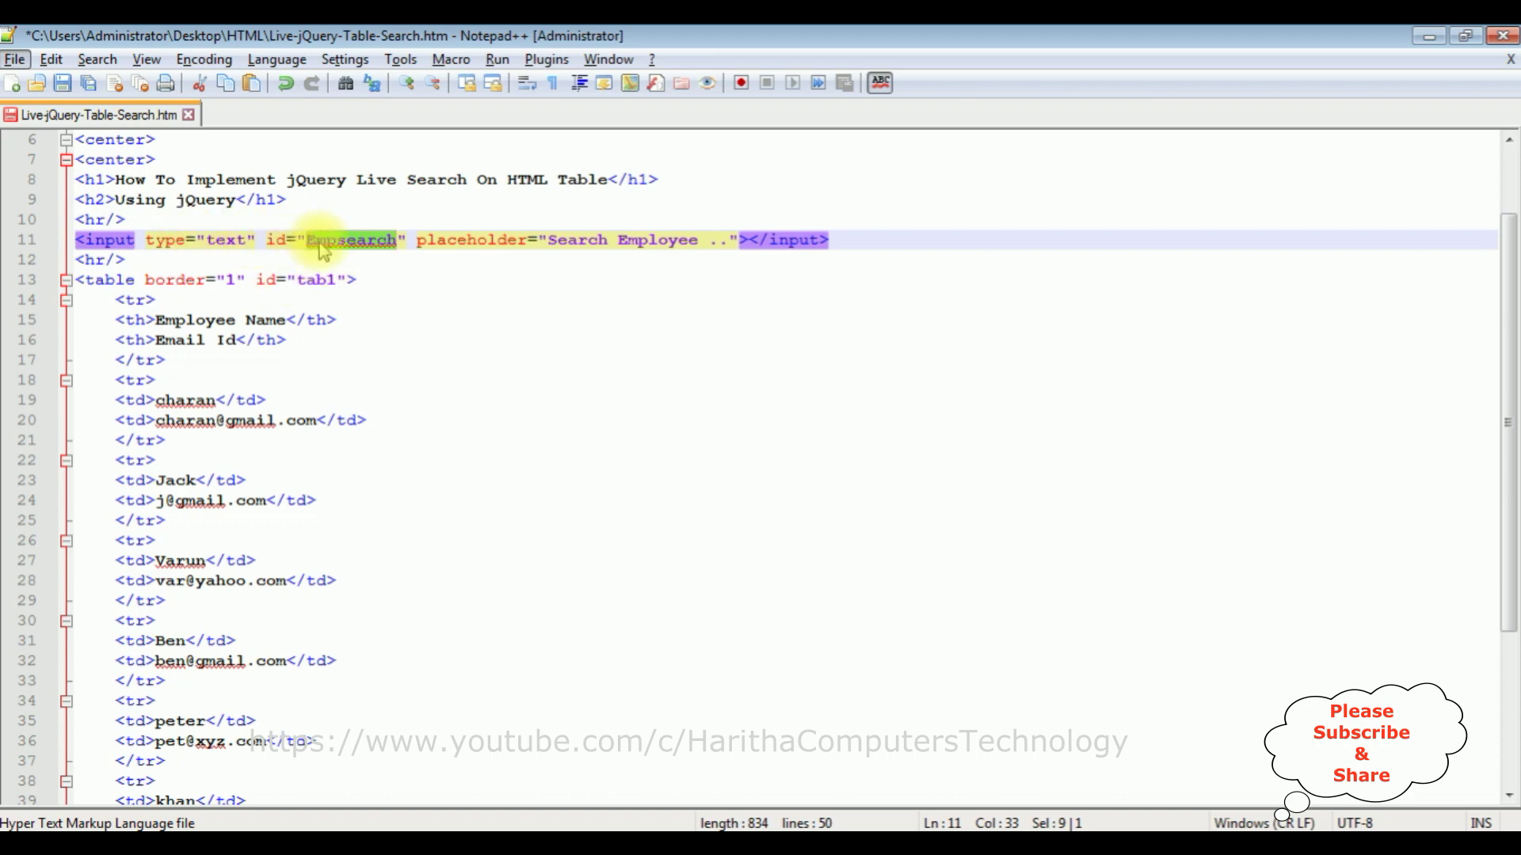
{"action": "scroll", "coordinate": [407, 444], "scroll_direction": "down", "scroll_amount": 3}
{"action": "scroll", "coordinate": [392, 503], "scroll_direction": "down", "scroll_amount": 1}
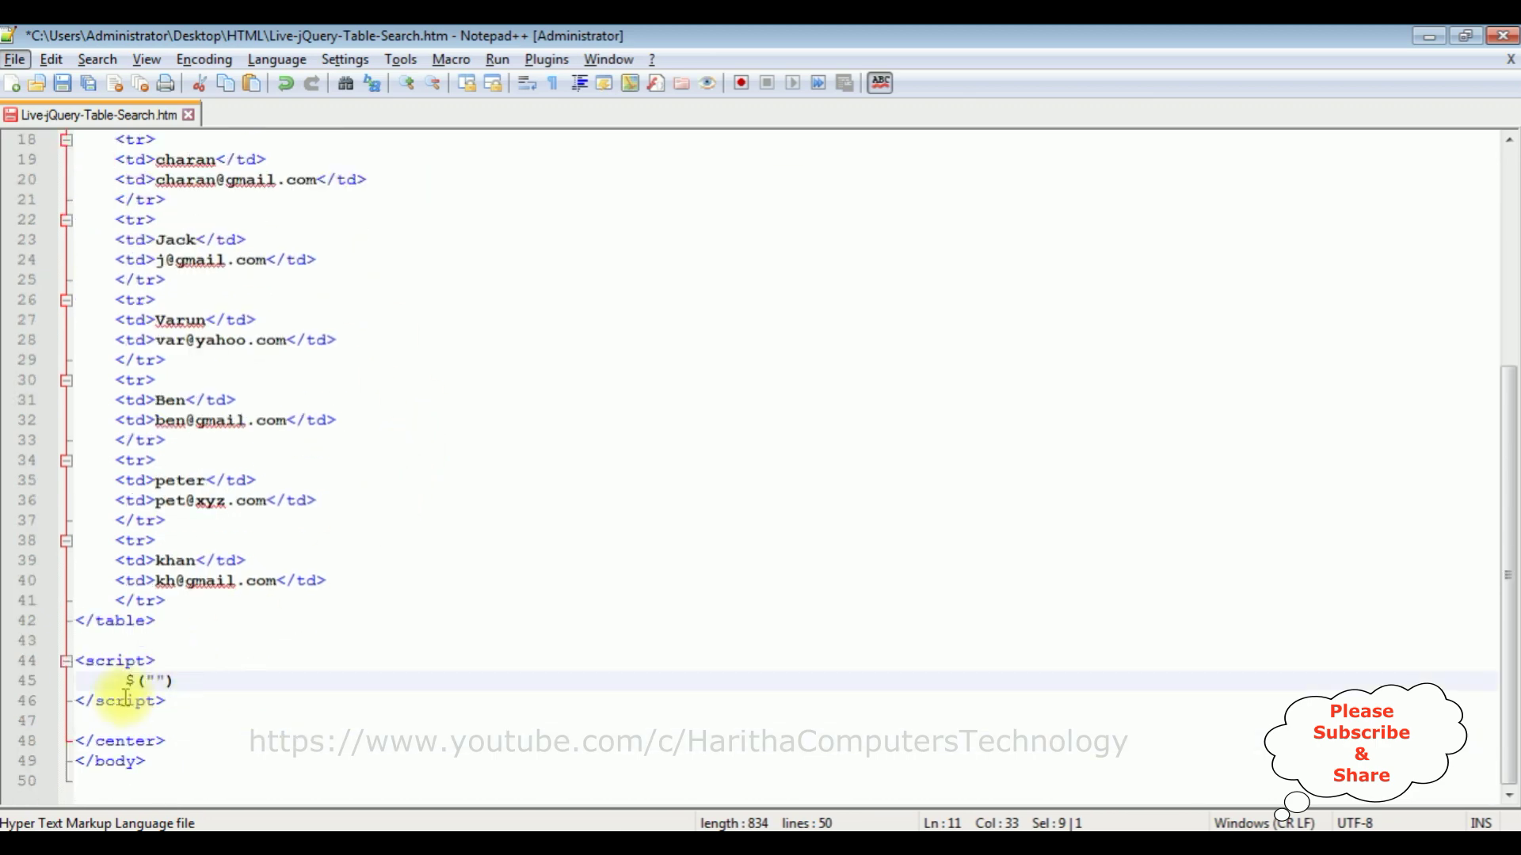
{"action": "left_click", "coordinate": [156, 681]}
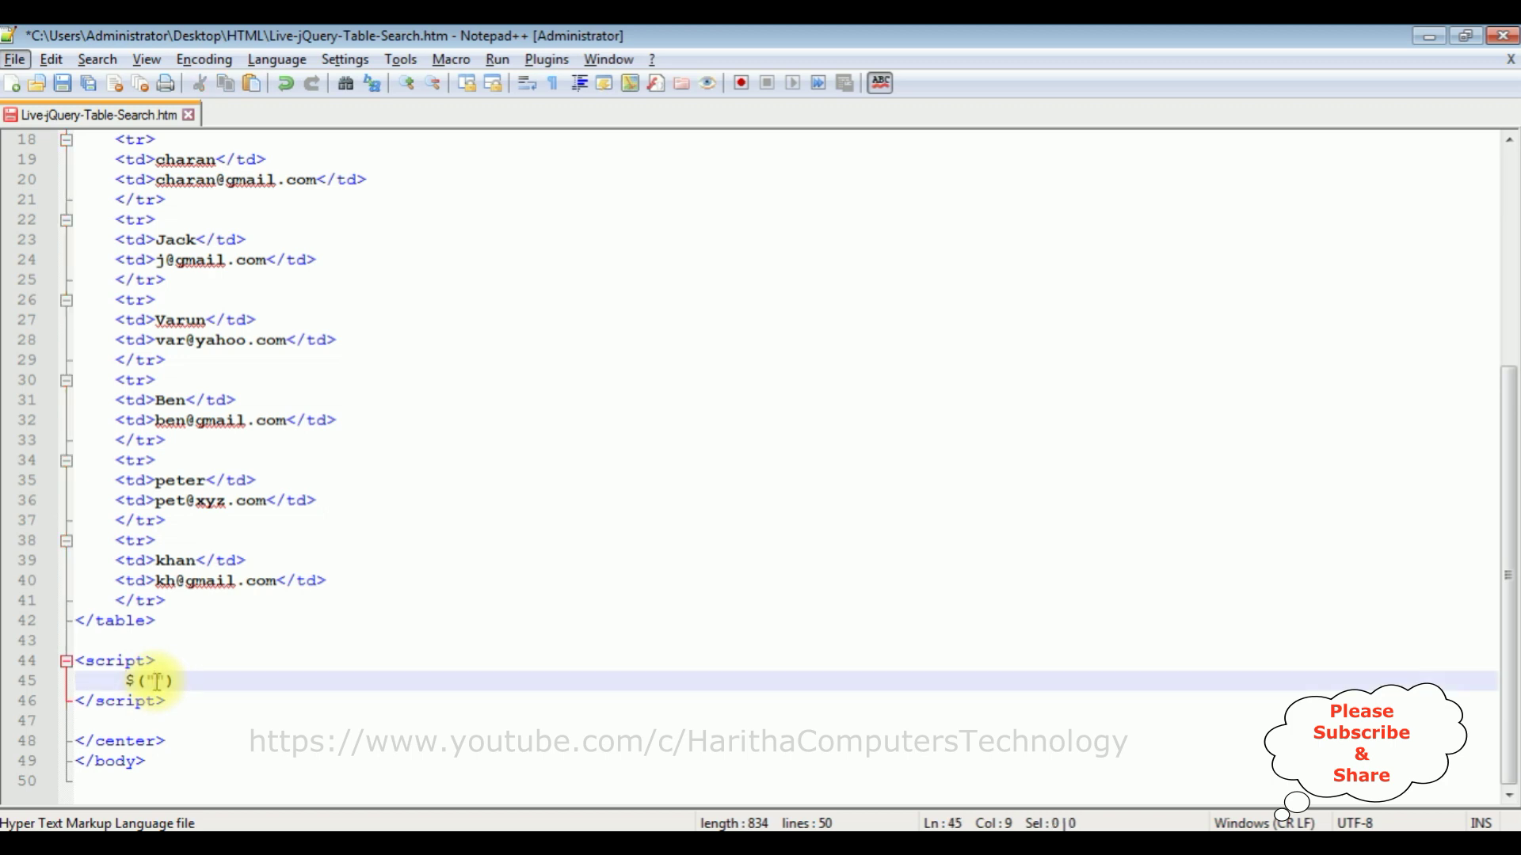
{"action": "type", "text": "#"}
{"action": "type", "text": "Empsearch\")."}
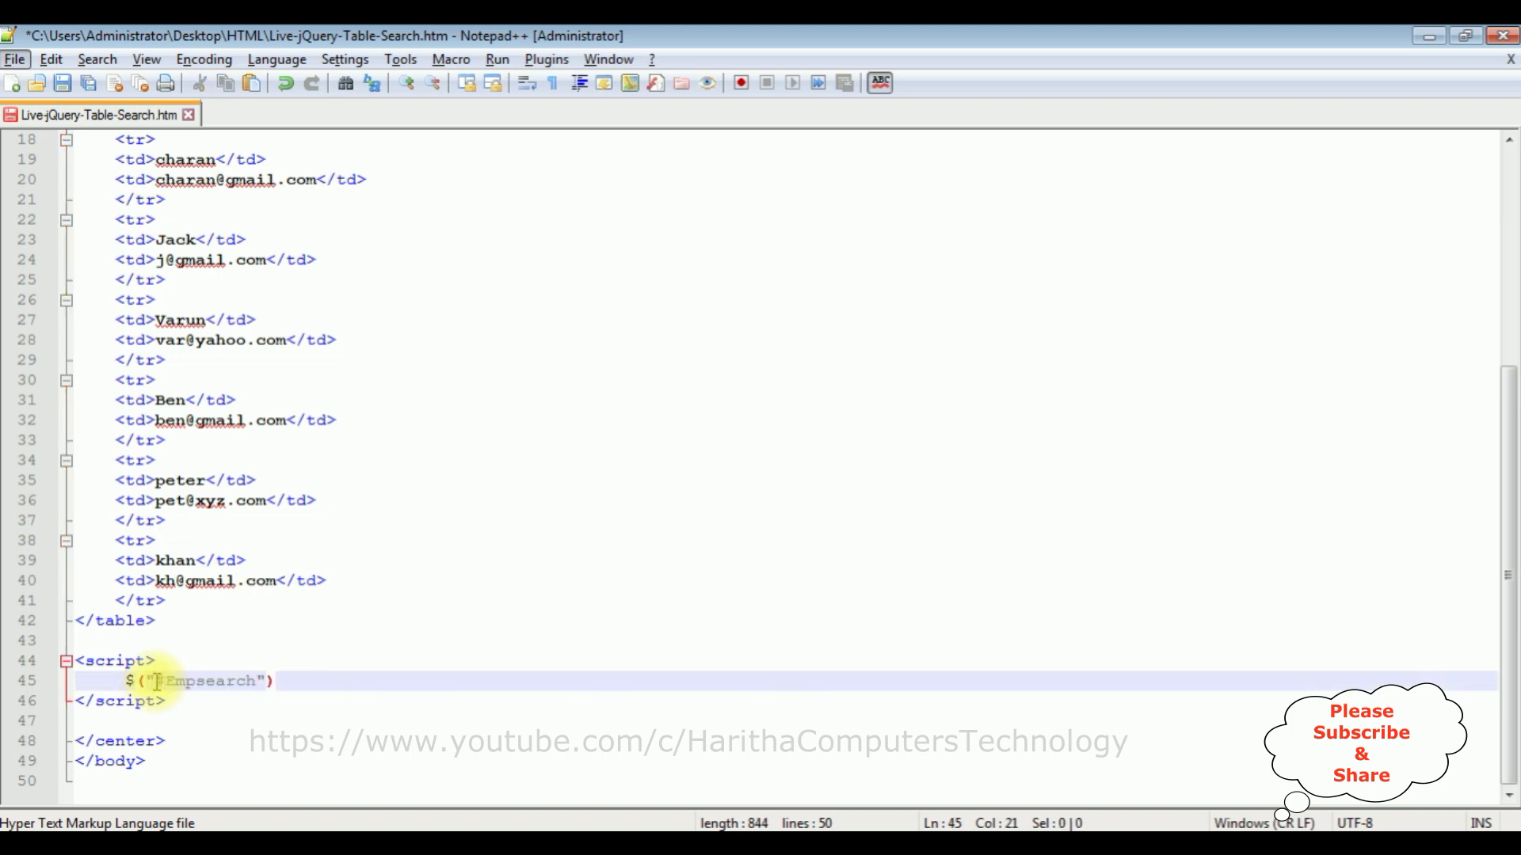
{"action": "type", "text": "on(\""}
{"action": "type", "text": "k"}
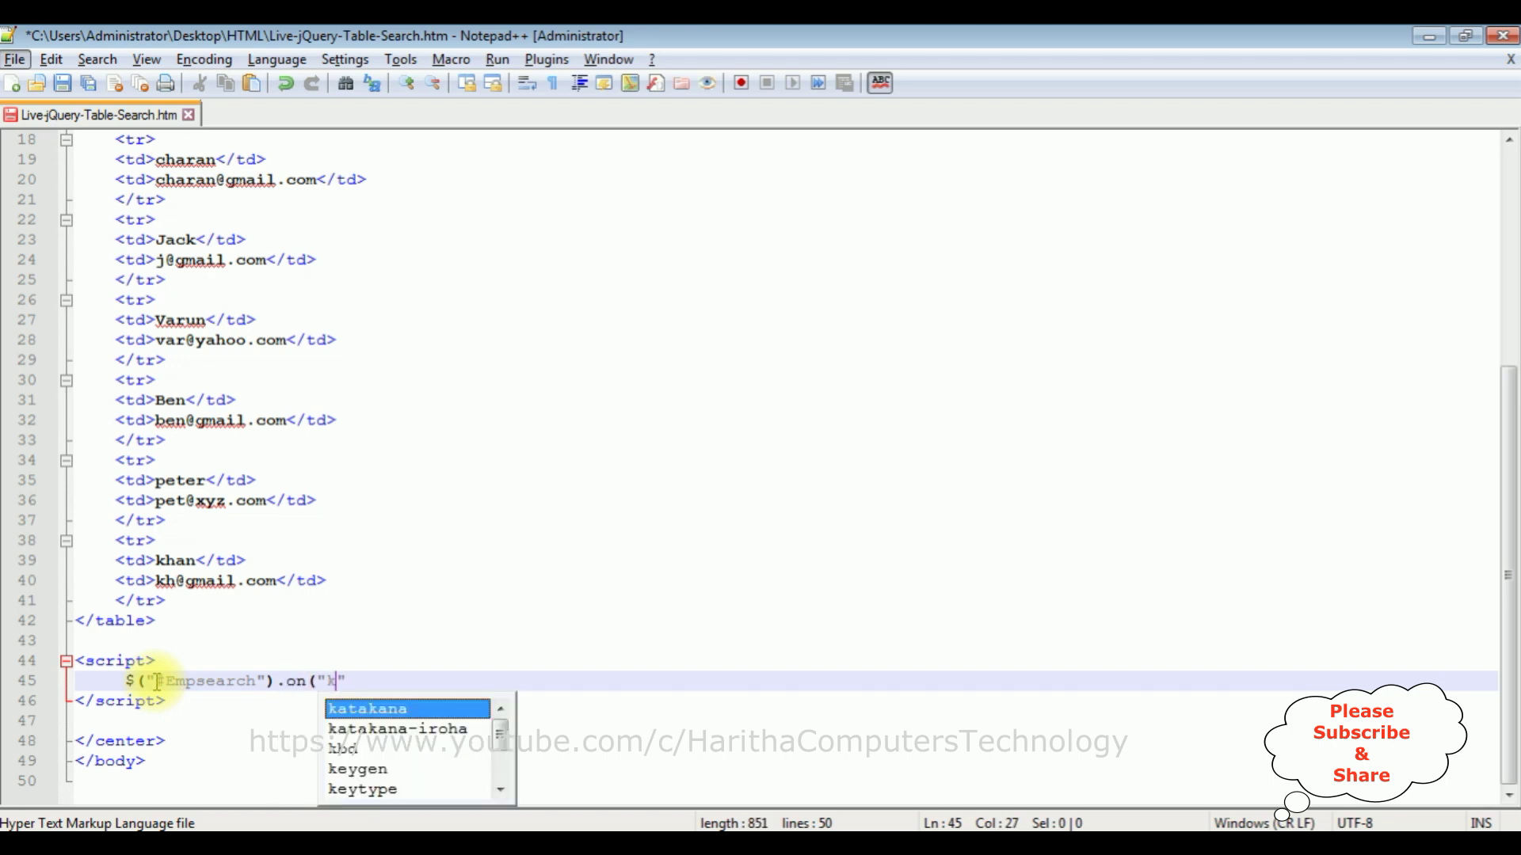
{"action": "type", "text": "eyup\", "}
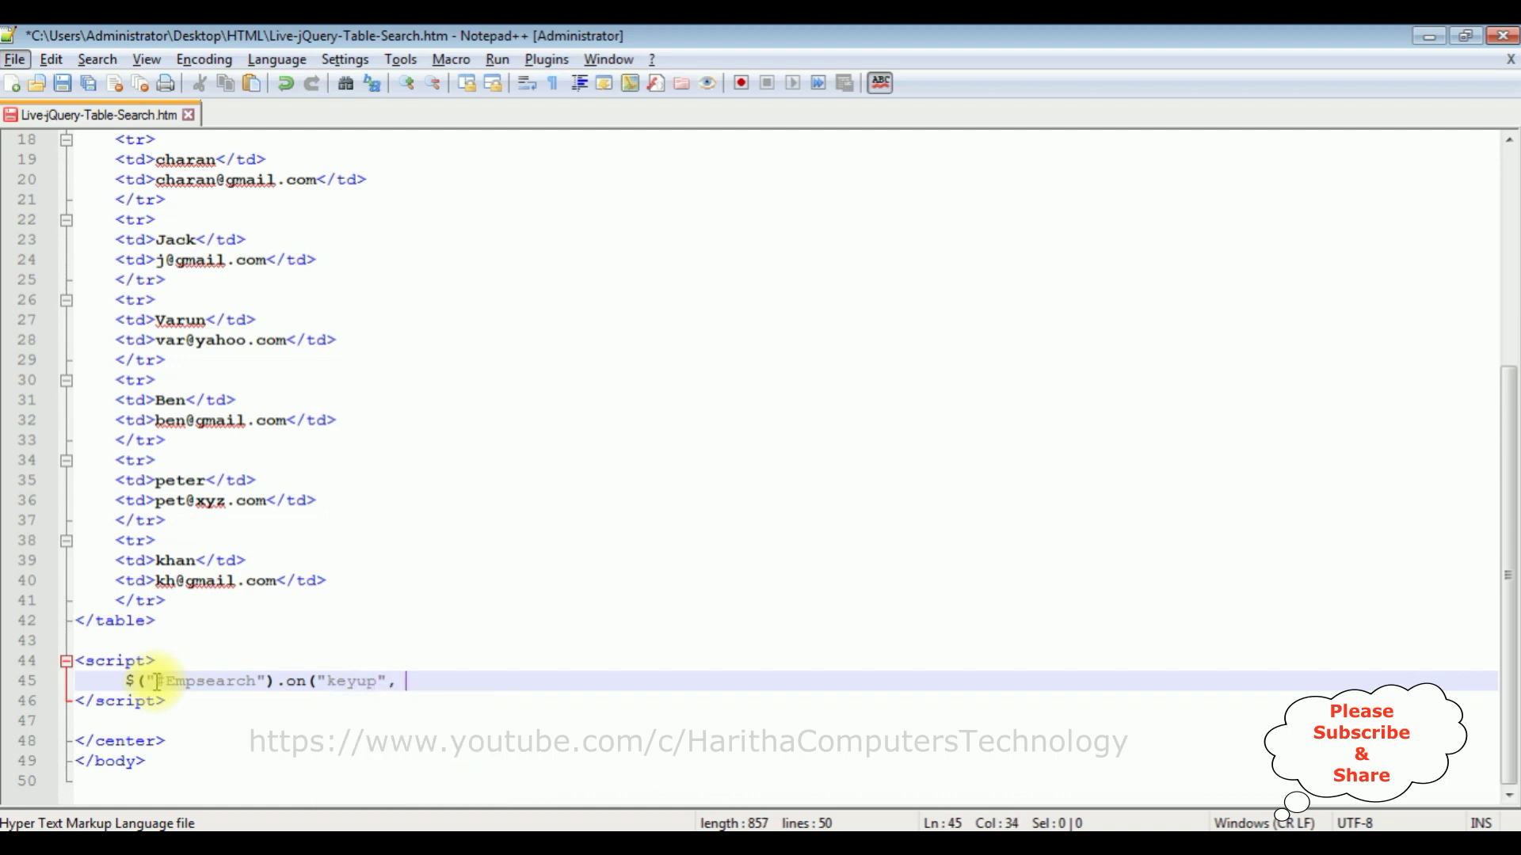
{"action": "type", "text": "function()"}
{"action": "type", "text": "{});"}
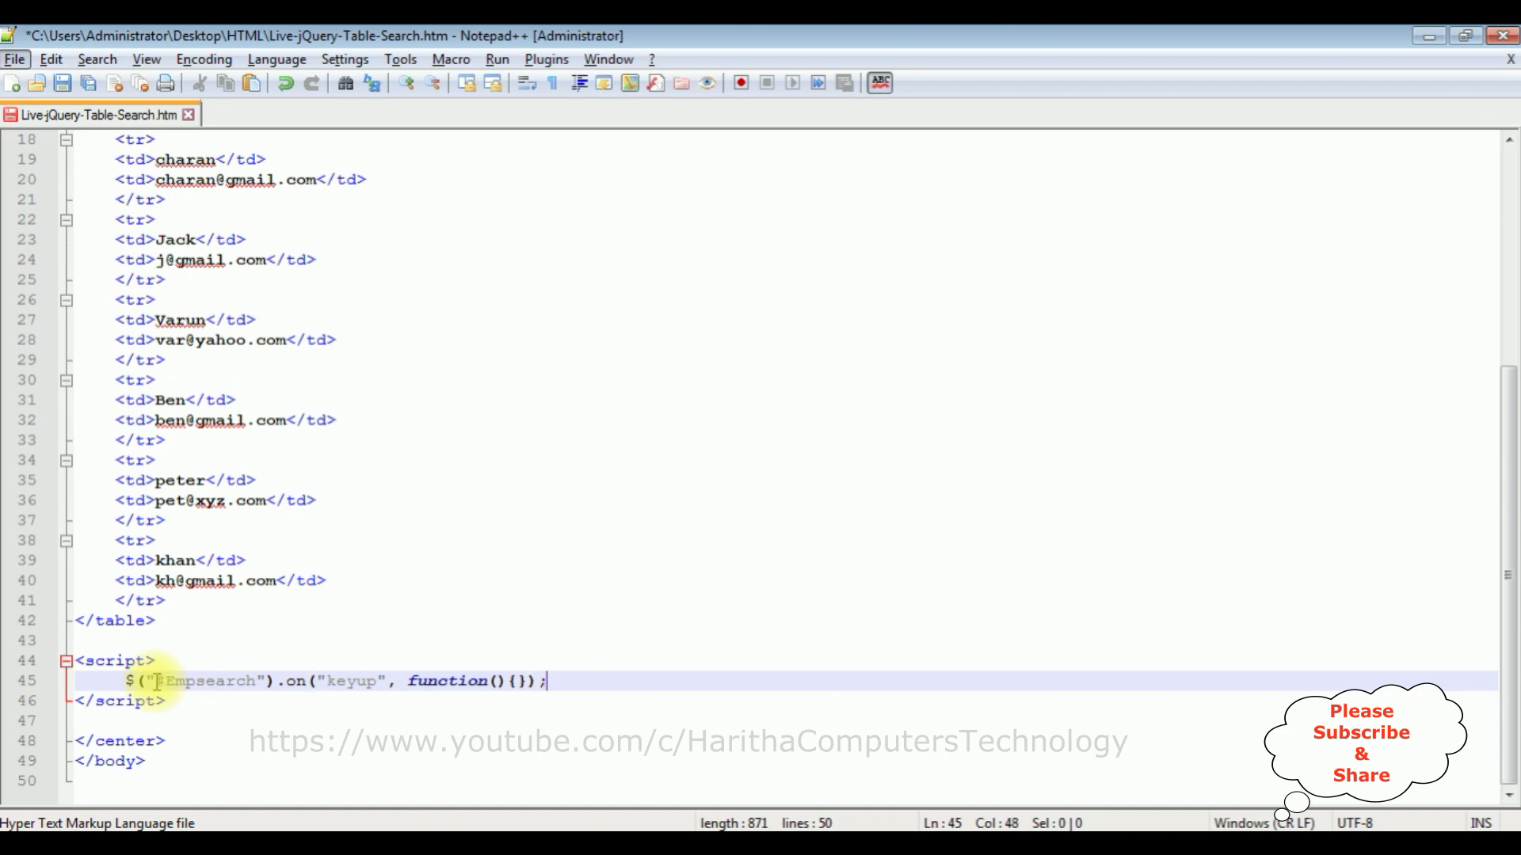
{"action": "key", "text": "Left"}
{"action": "key", "text": "Left"}
{"action": "key", "text": "Left"}
{"action": "key", "text": "Left"}
- Open the handler's function body and store $(this).val() in var value
{"action": "key", "text": "Return"}
{"action": "key", "text": "Right"}
{"action": "key", "text": "Return"}
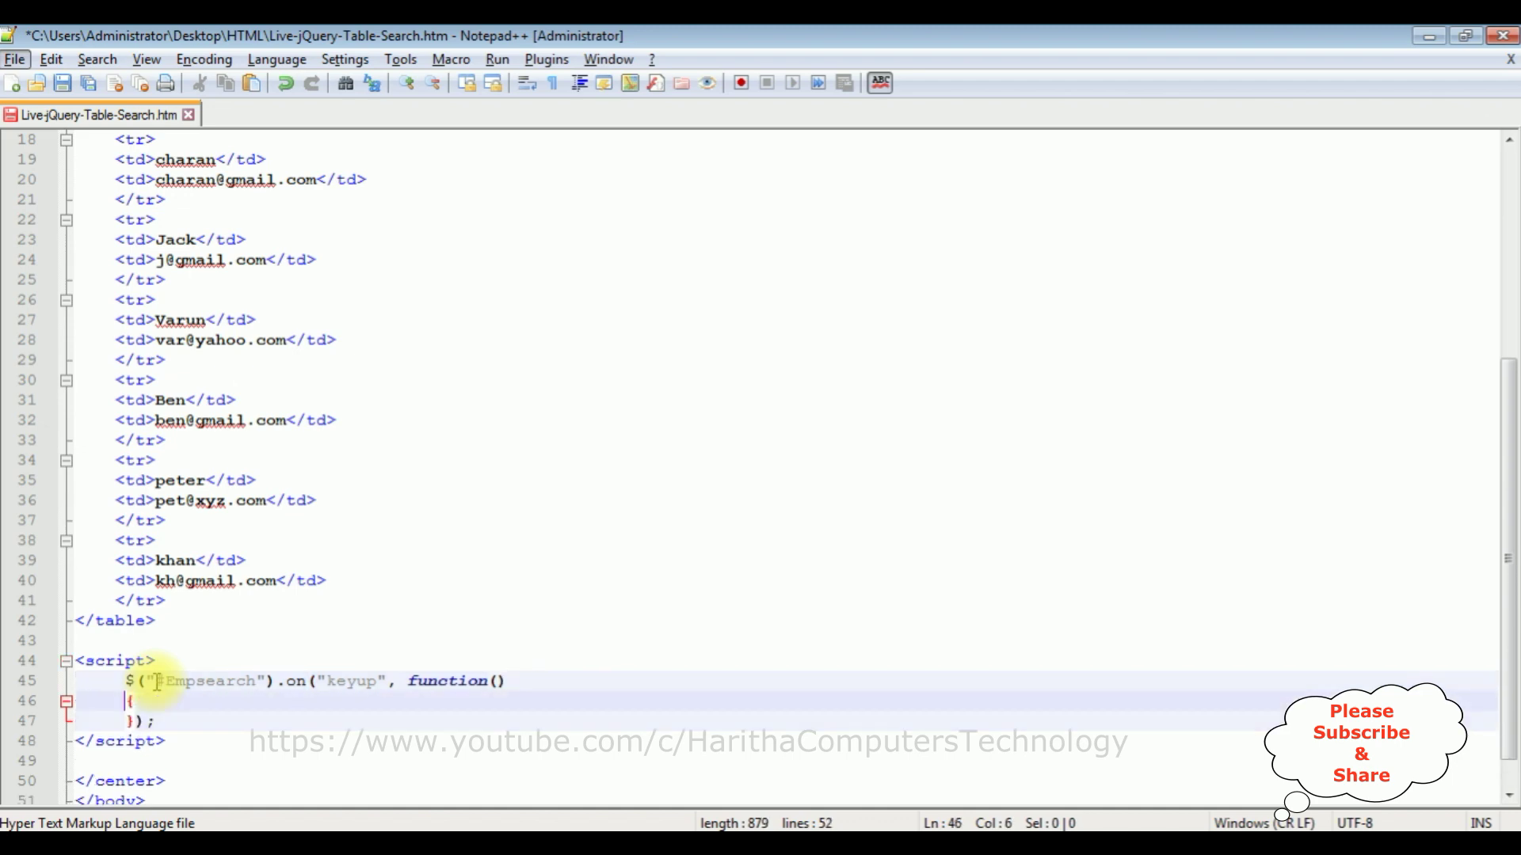
{"action": "key", "text": "Return"}
{"action": "key", "text": "Up"}
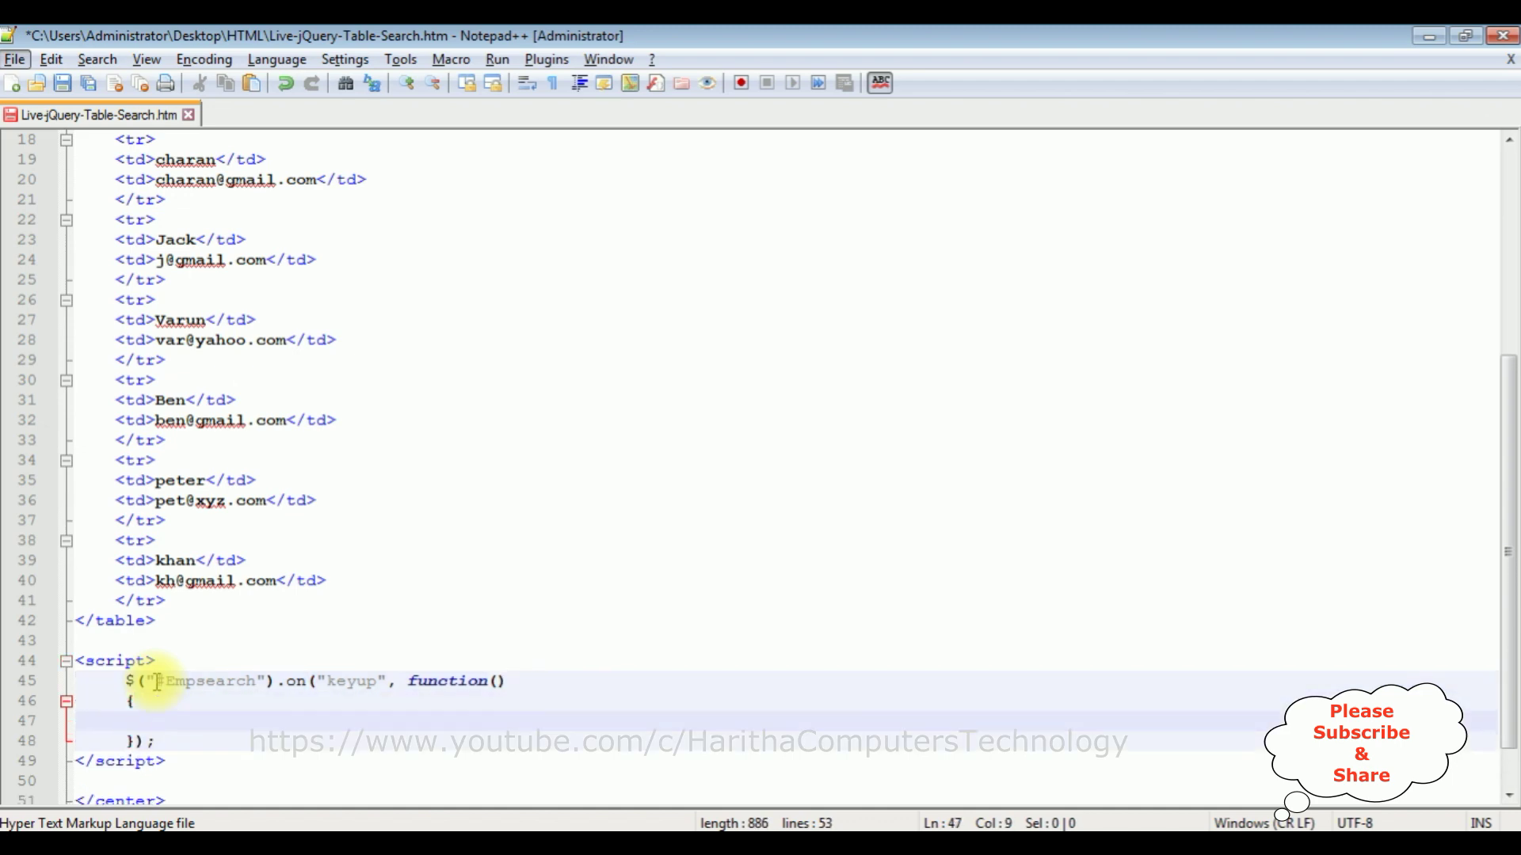
{"action": "key", "text": "Tab"}
{"action": "type", "text": "var va"}
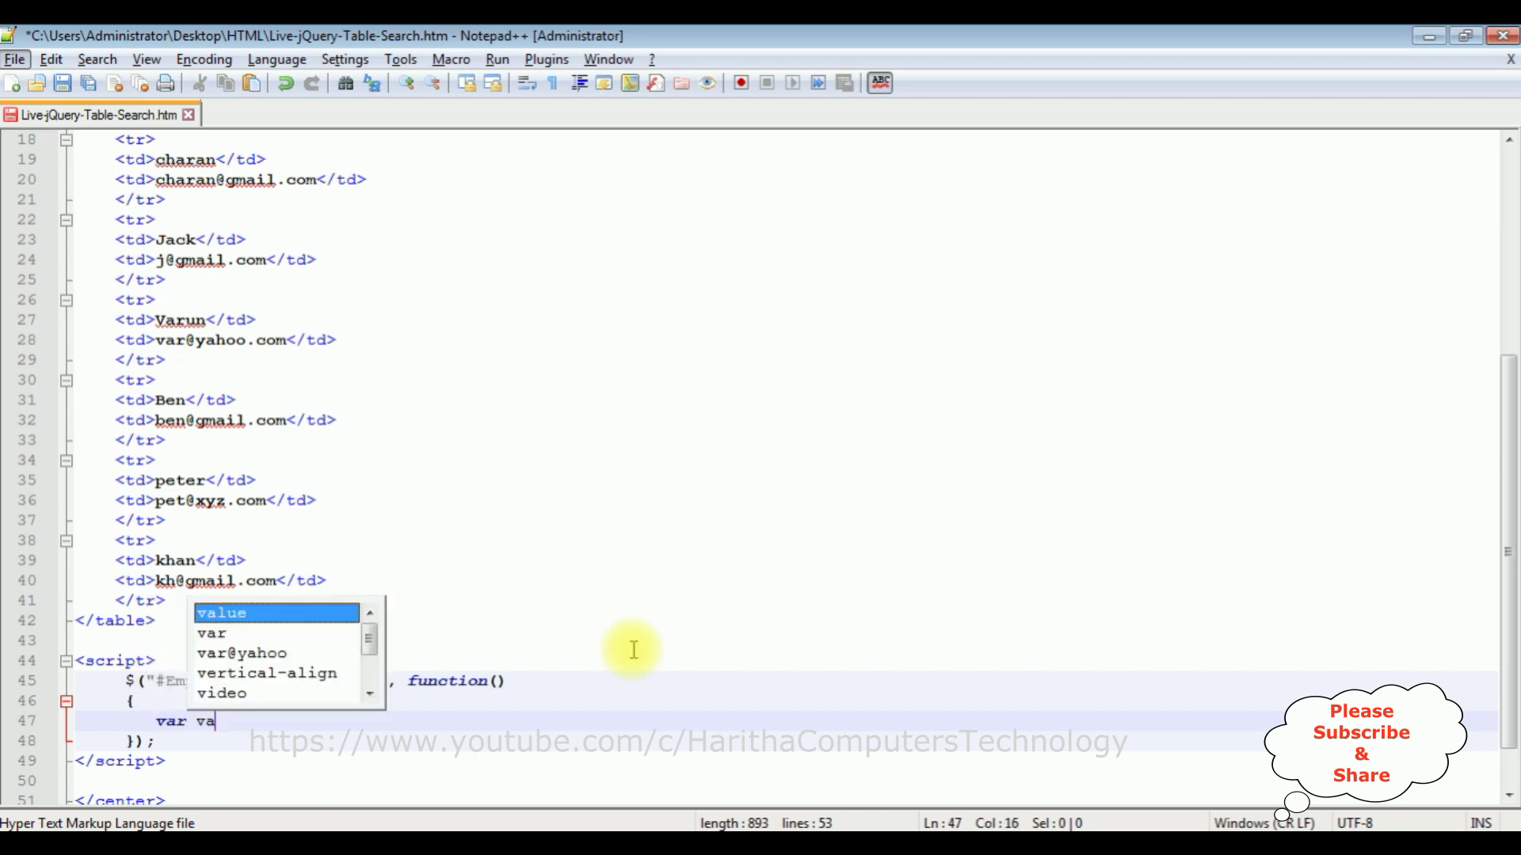
{"action": "type", "text": "lue=$("}
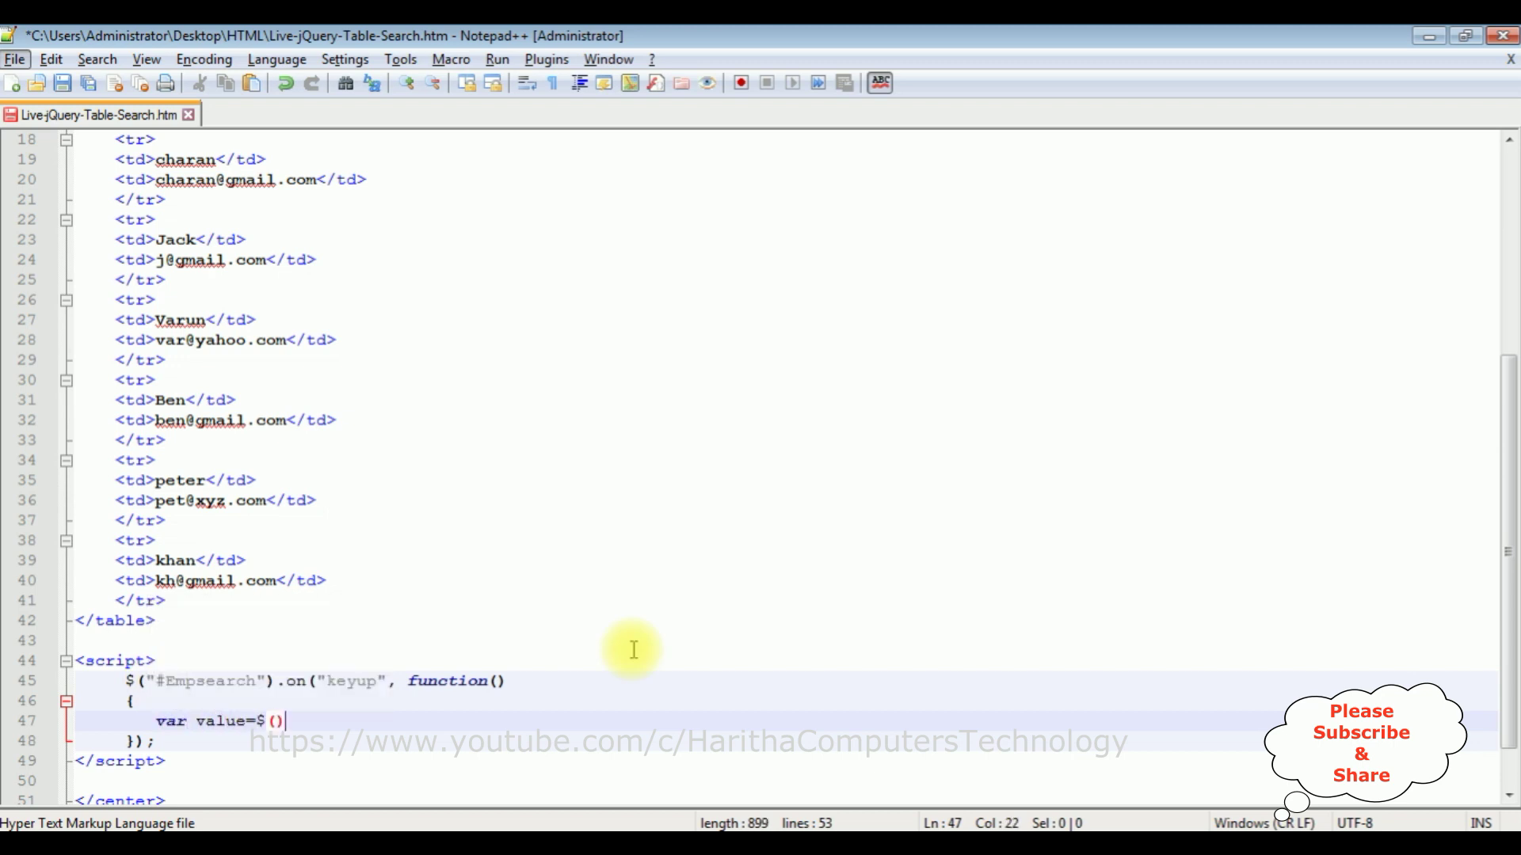
{"action": "key", "text": "Left"}
{"action": "type", "text": "t"}
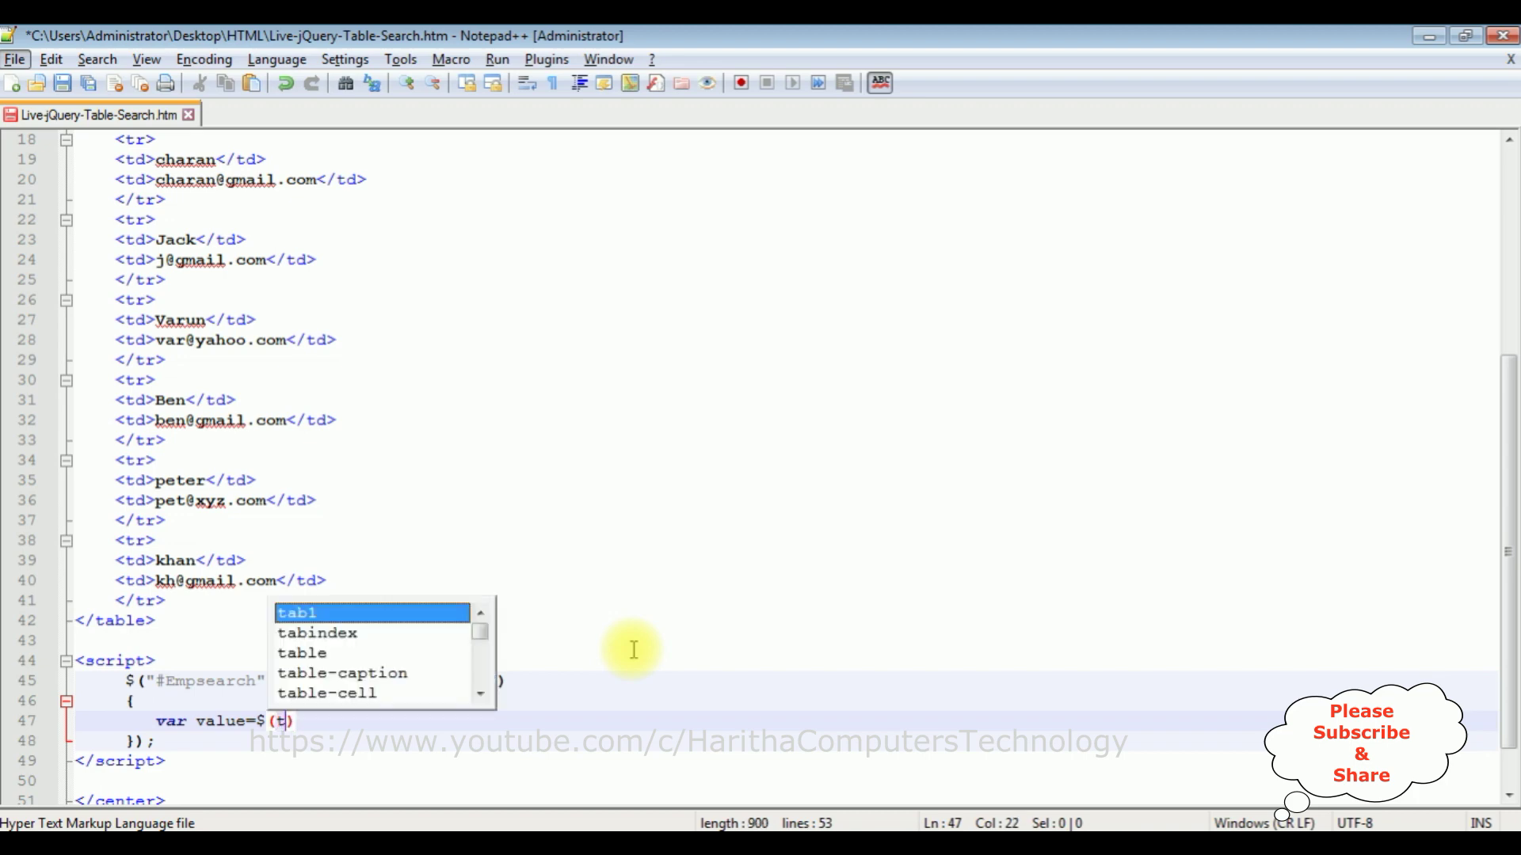
{"action": "type", "text": "his"}
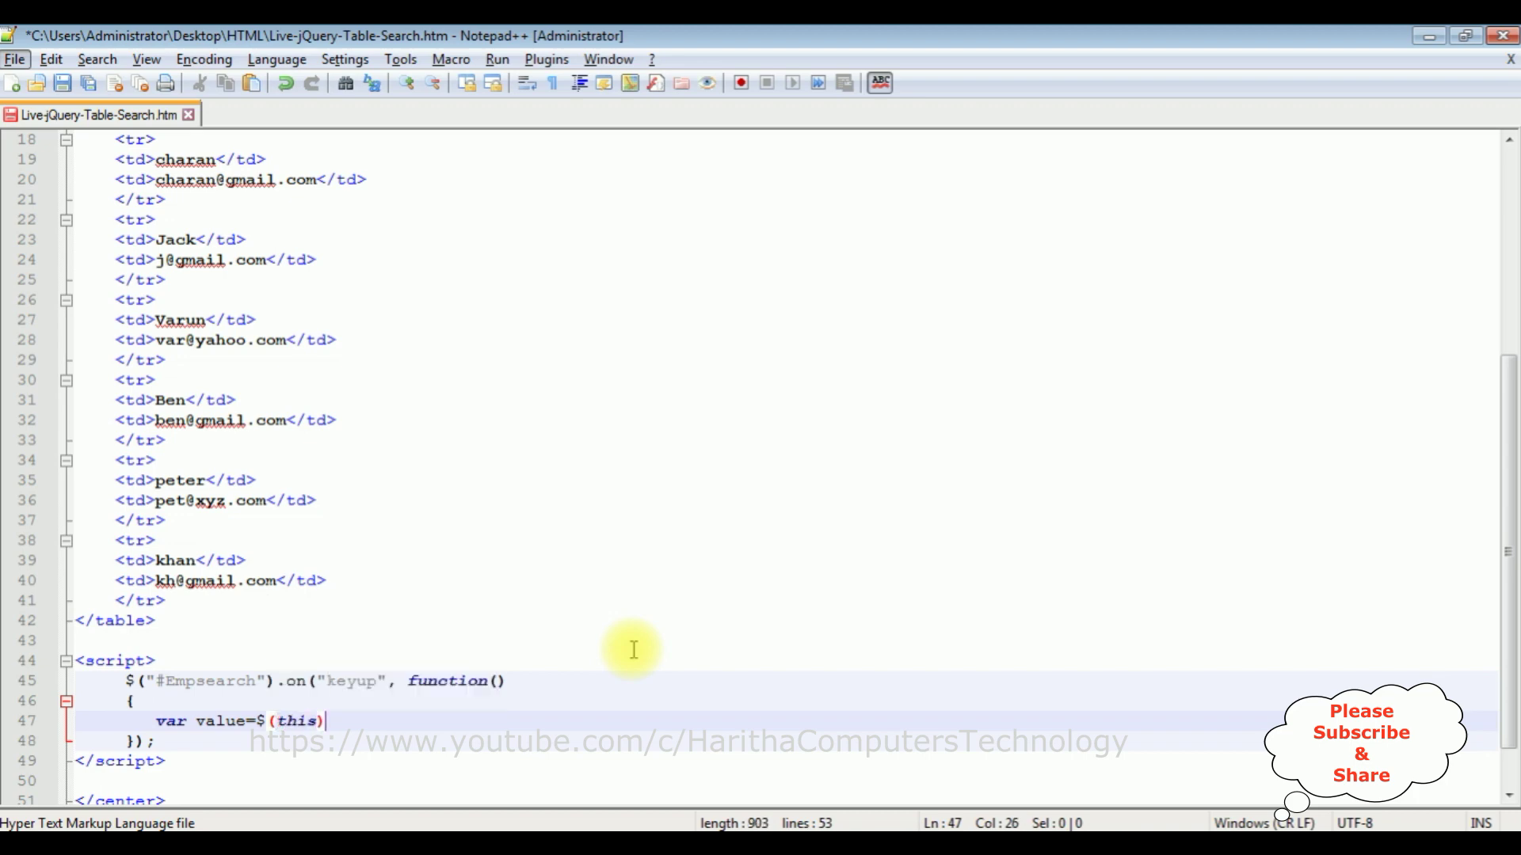
{"action": "type", "text": ".val"}
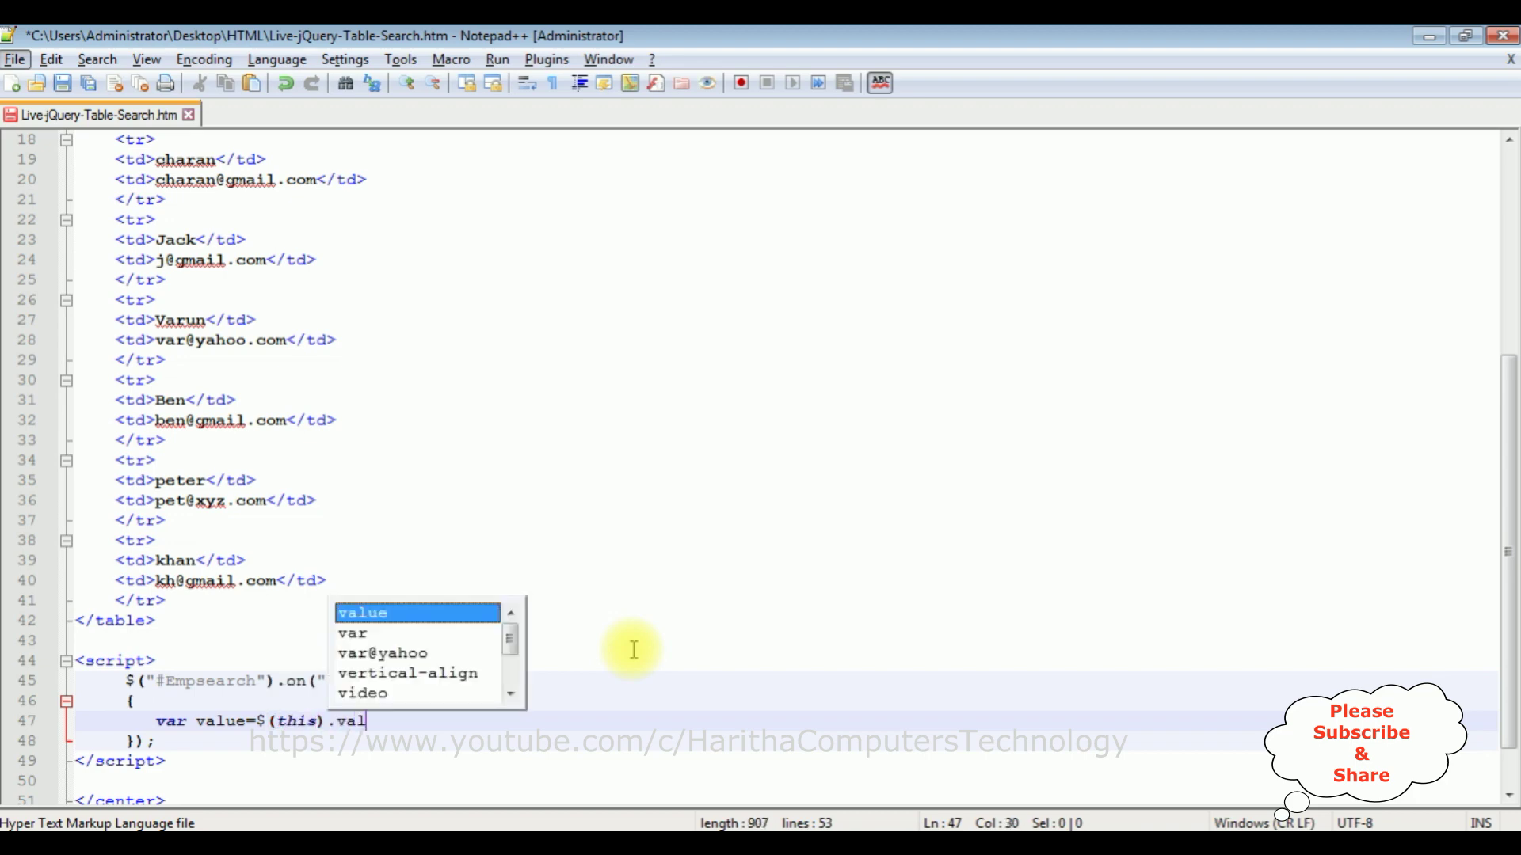
{"action": "type", "text": "();"}
{"action": "scroll", "coordinate": [634, 650], "scroll_direction": "down", "scroll_amount": 1}
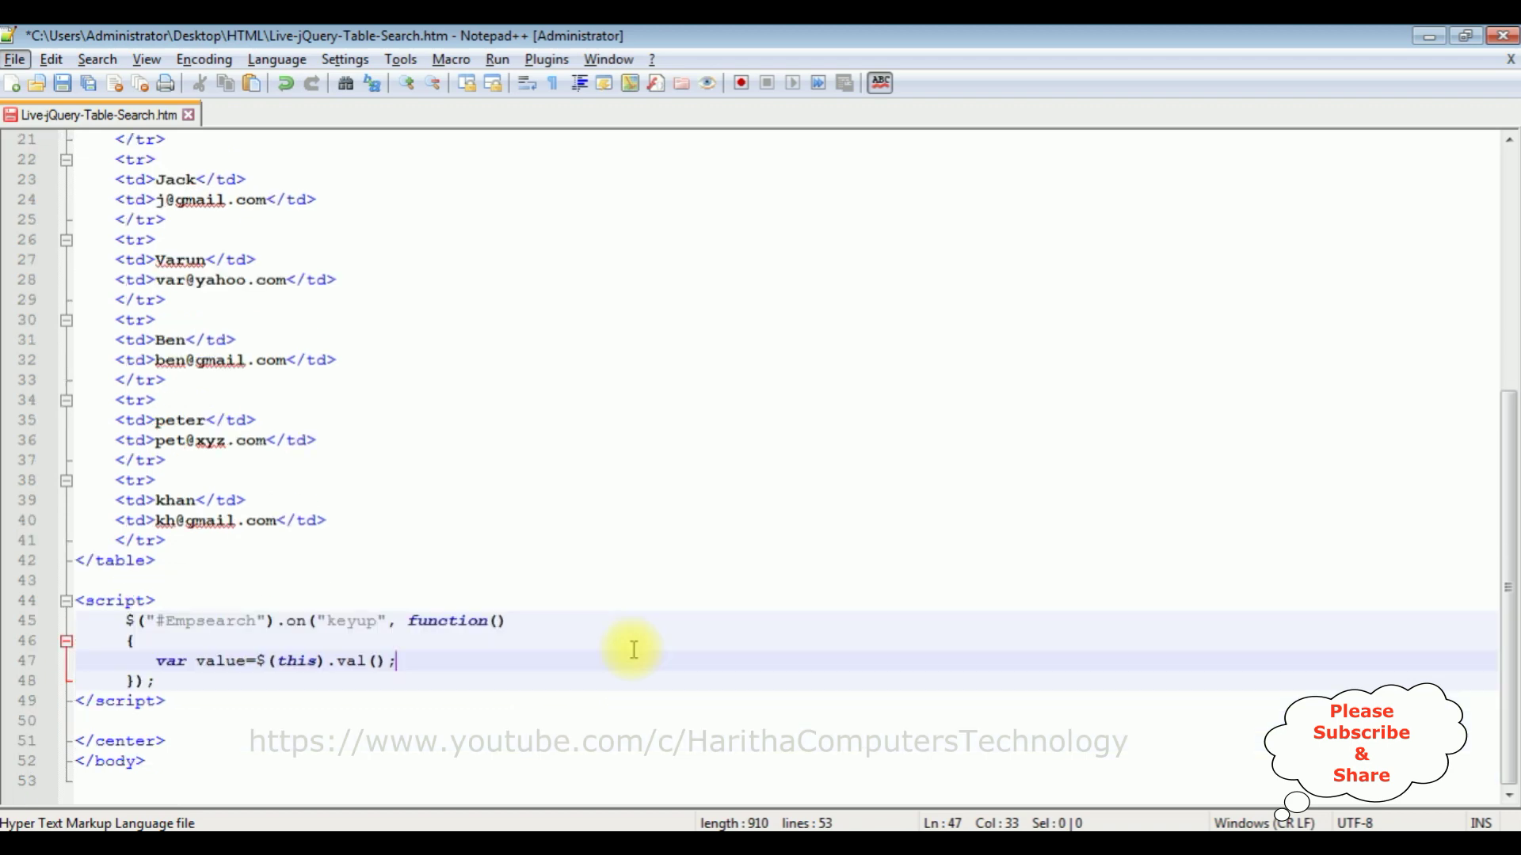
{"action": "key", "text": "Return"}
{"action": "key", "text": "Return"}
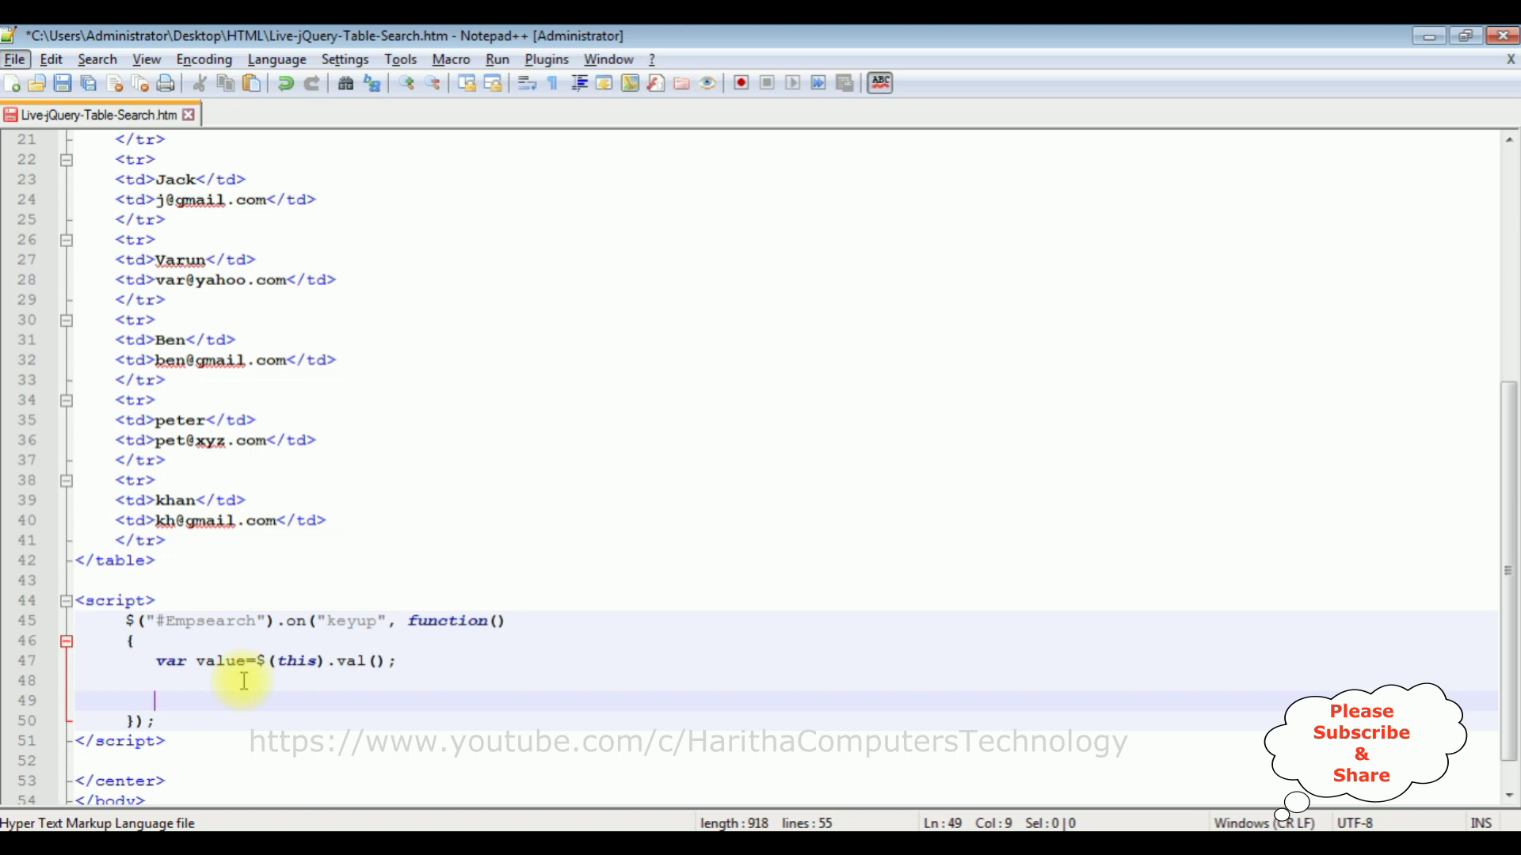
{"action": "type", "text": "$()"}
- Type $("table tr").each(function(records){}); on line 49 with its braces on separate lines
{"action": "key", "text": "Left"}
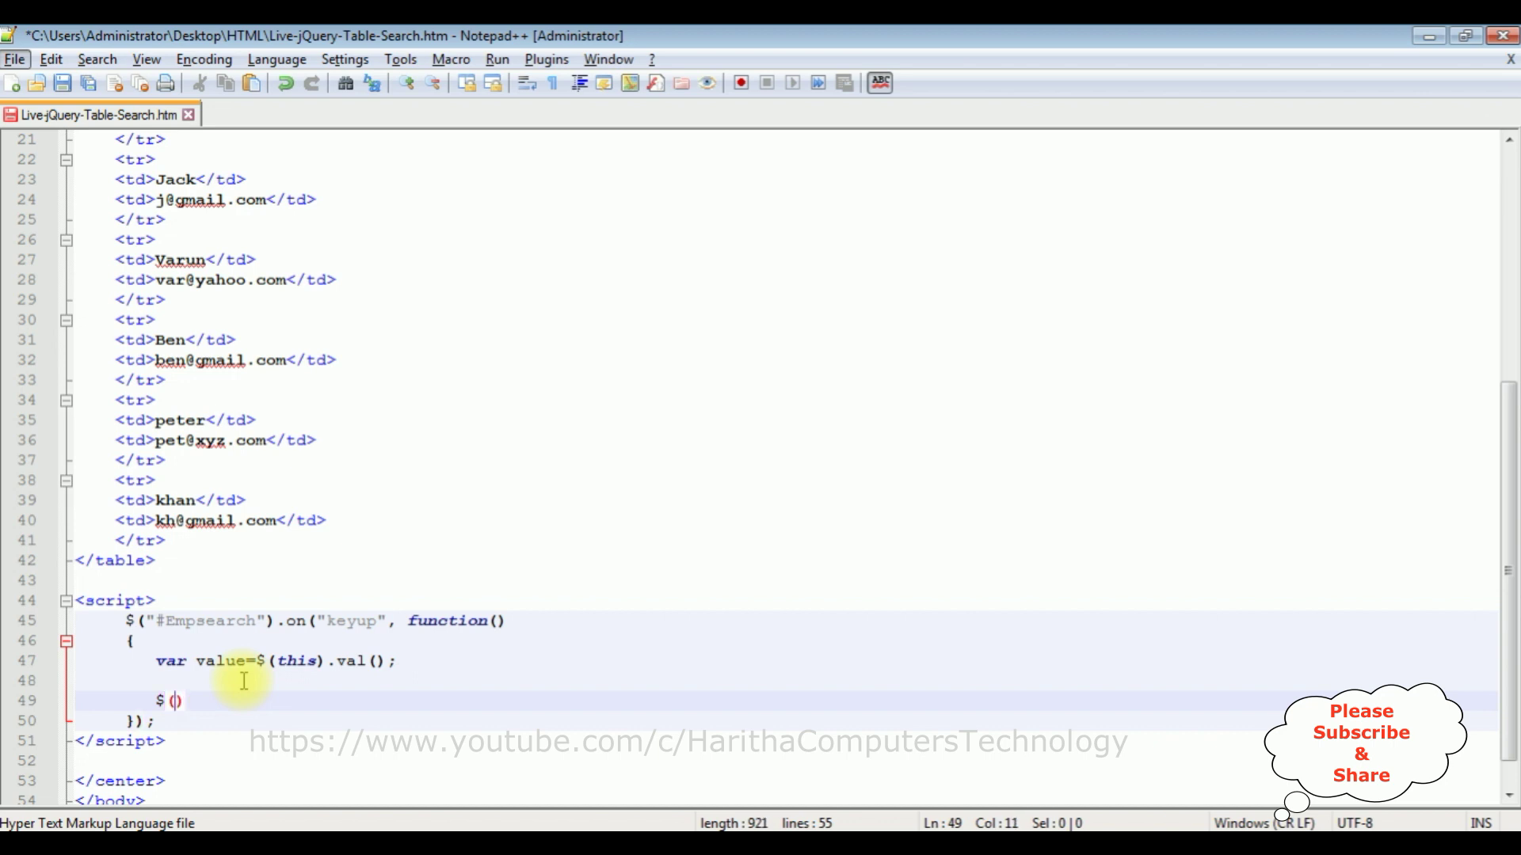
{"action": "type", "text": "\""}
{"action": "type", "text": "table"}
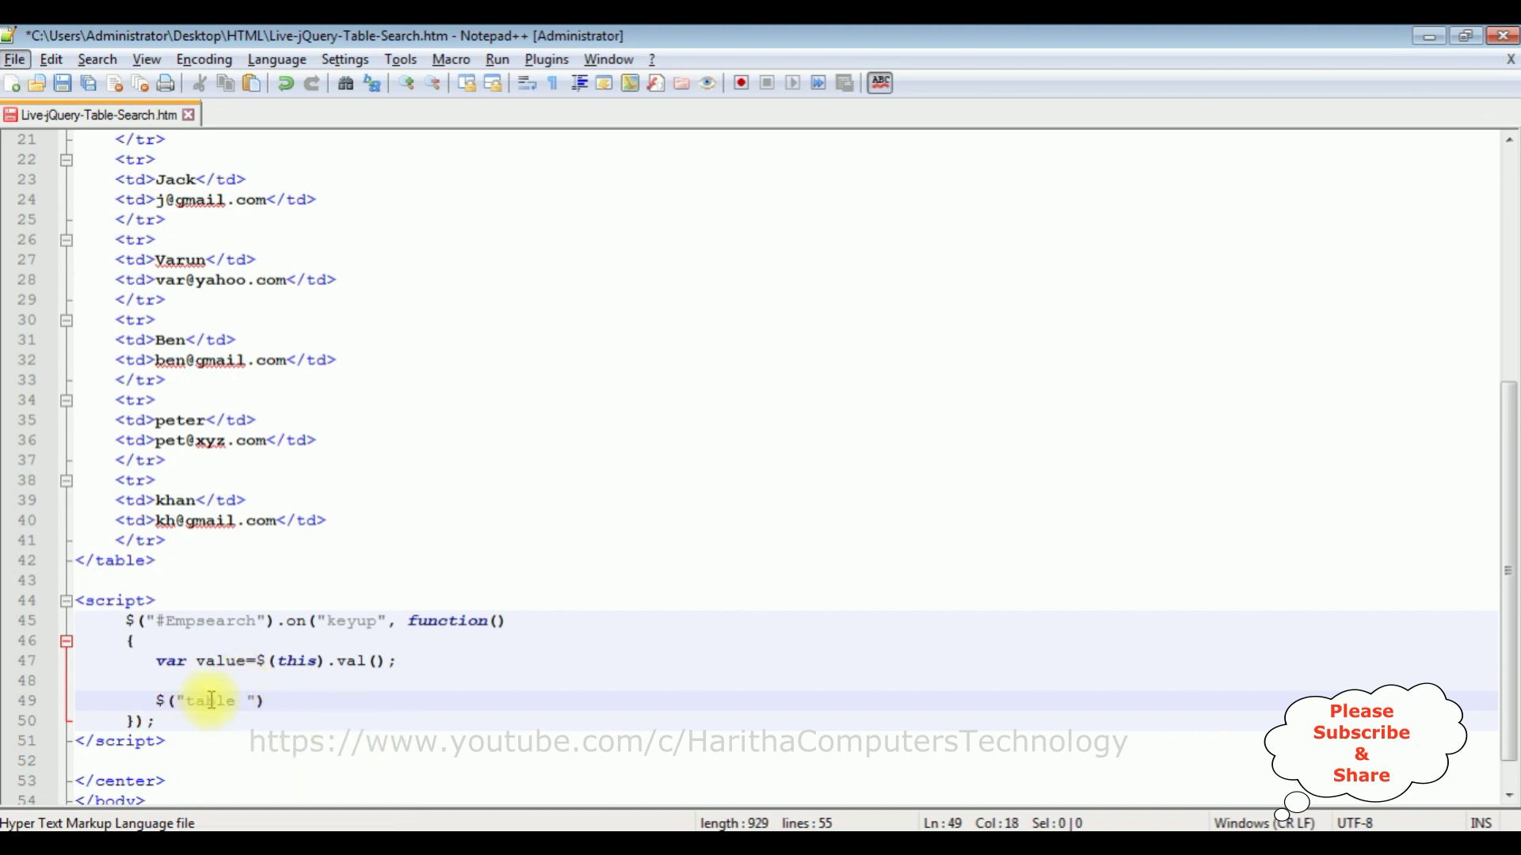
{"action": "scroll", "coordinate": [96, 221], "scroll_direction": "up", "scroll_amount": 2}
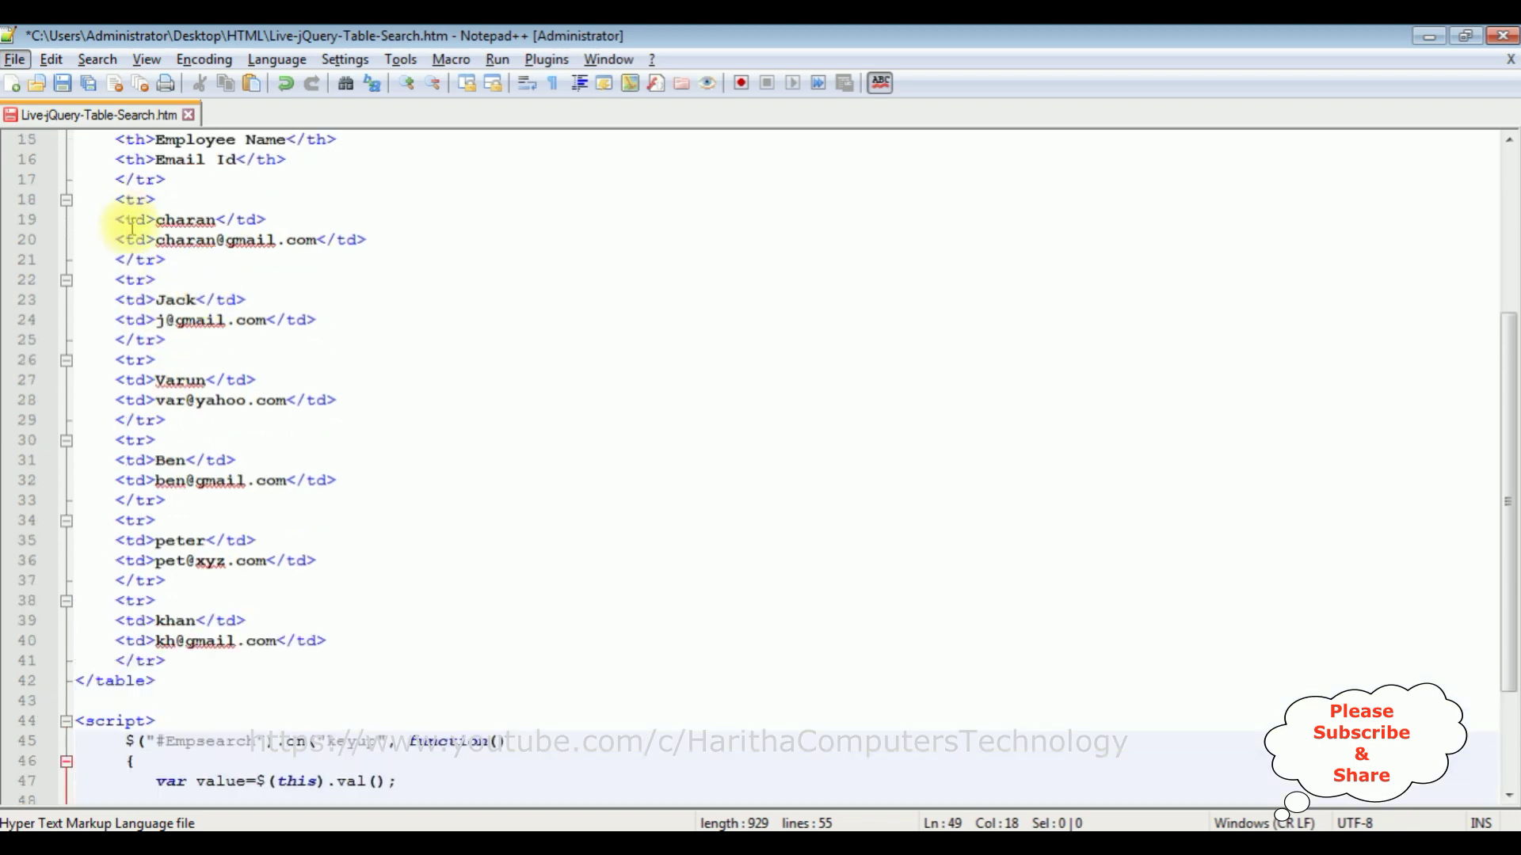
{"action": "scroll", "coordinate": [298, 424], "scroll_direction": "down", "scroll_amount": 1}
{"action": "type", "text": "tr"}
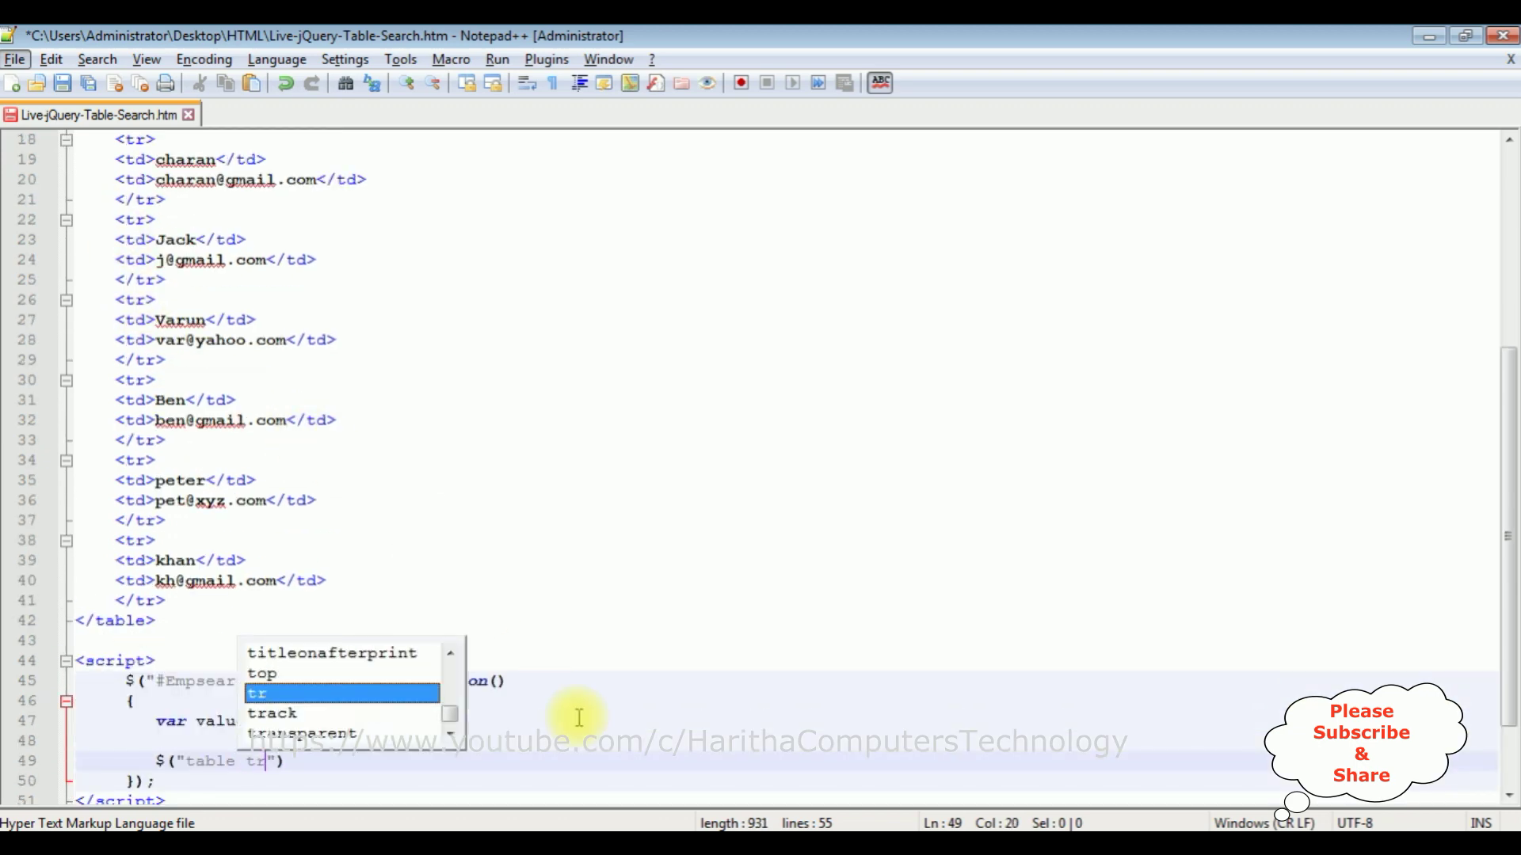
{"action": "key", "text": "End"}
{"action": "type", "text": "."}
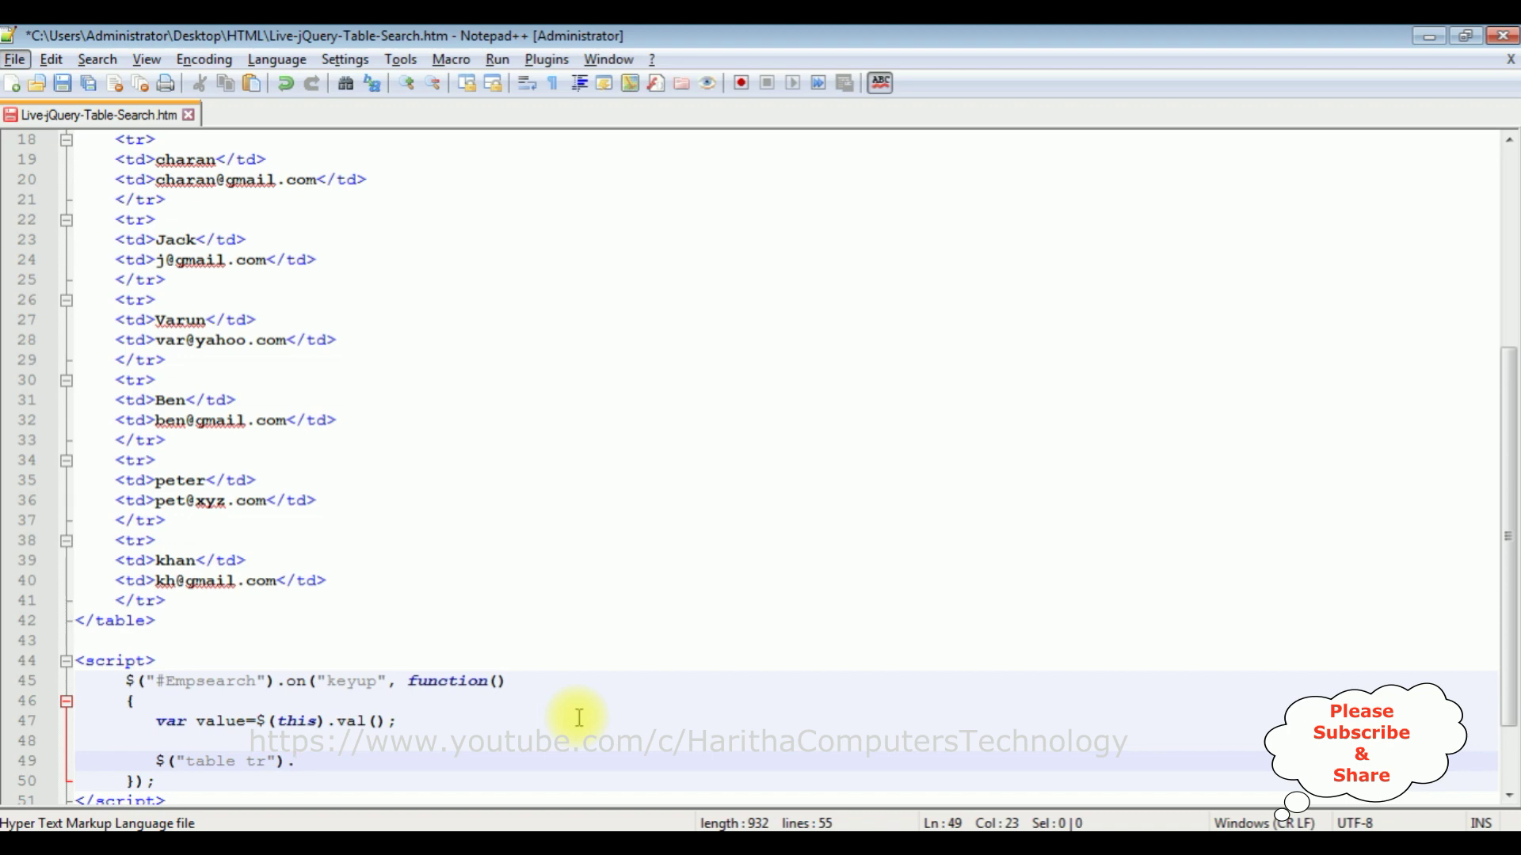
{"action": "type", "text": "each"}
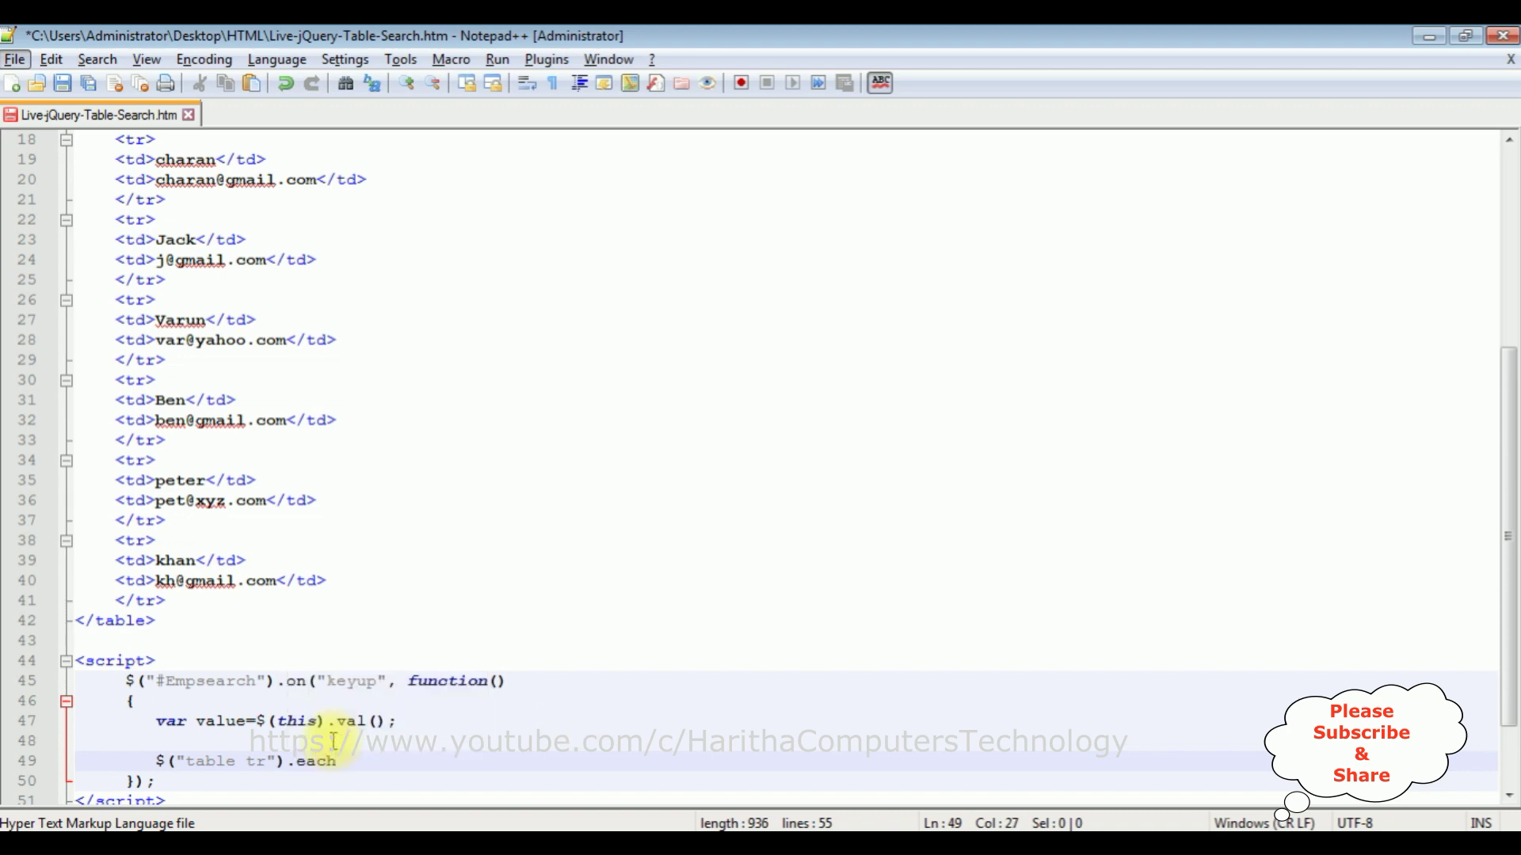
{"action": "type", "text": "(function"}
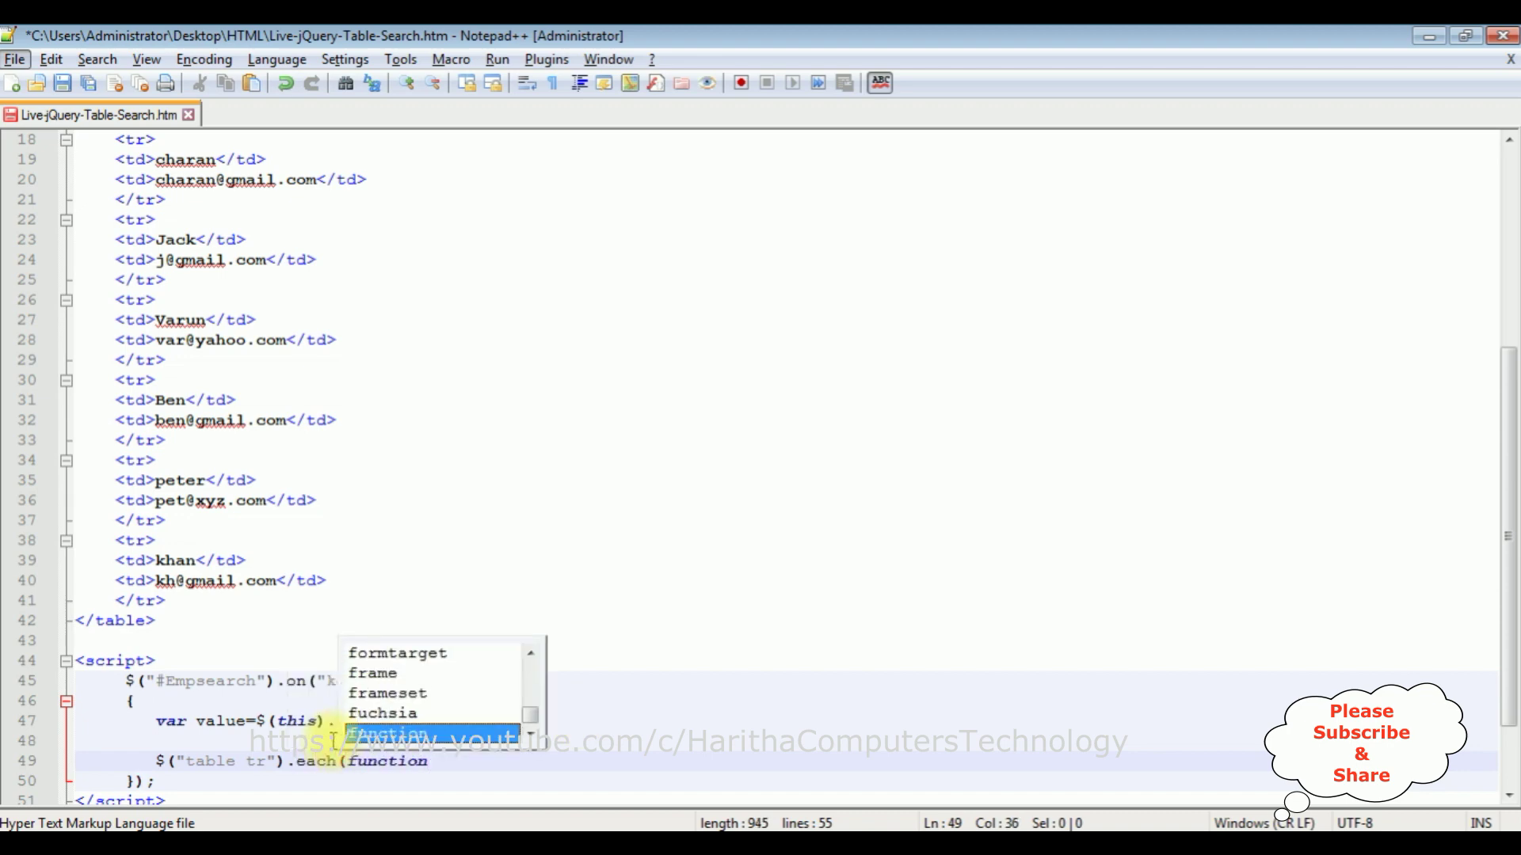
{"action": "type", "text": "(records"}
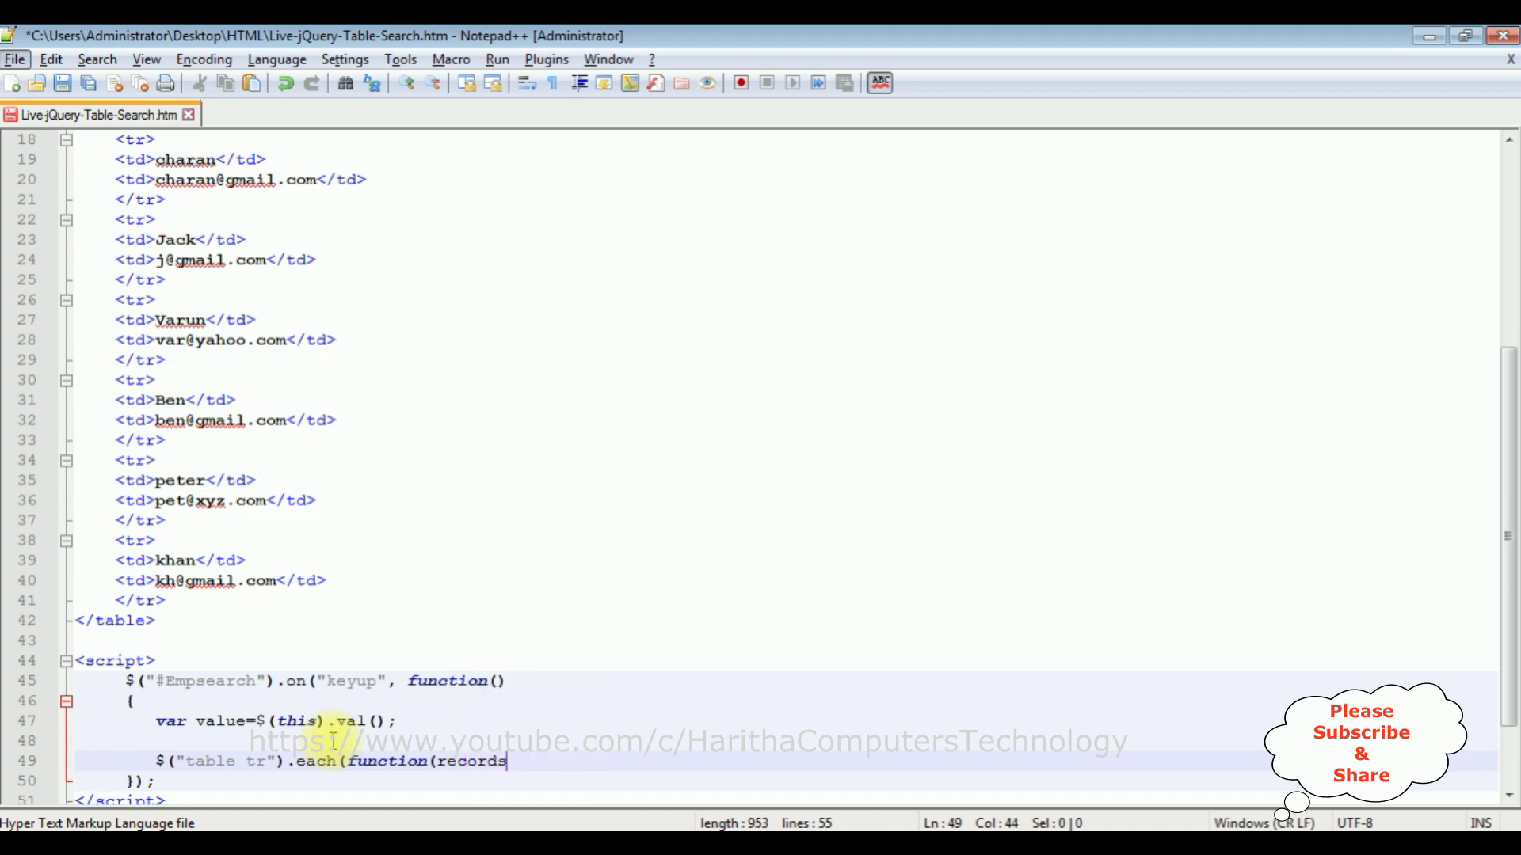
{"action": "type", "text": ")"}
{"action": "type", "text": "{});"}
{"action": "key", "text": "Left"}
{"action": "key", "text": "Left"}
{"action": "key", "text": "Left"}
{"action": "key", "text": "Return"}
{"action": "key", "text": "Right"}
{"action": "key", "text": "Return"}
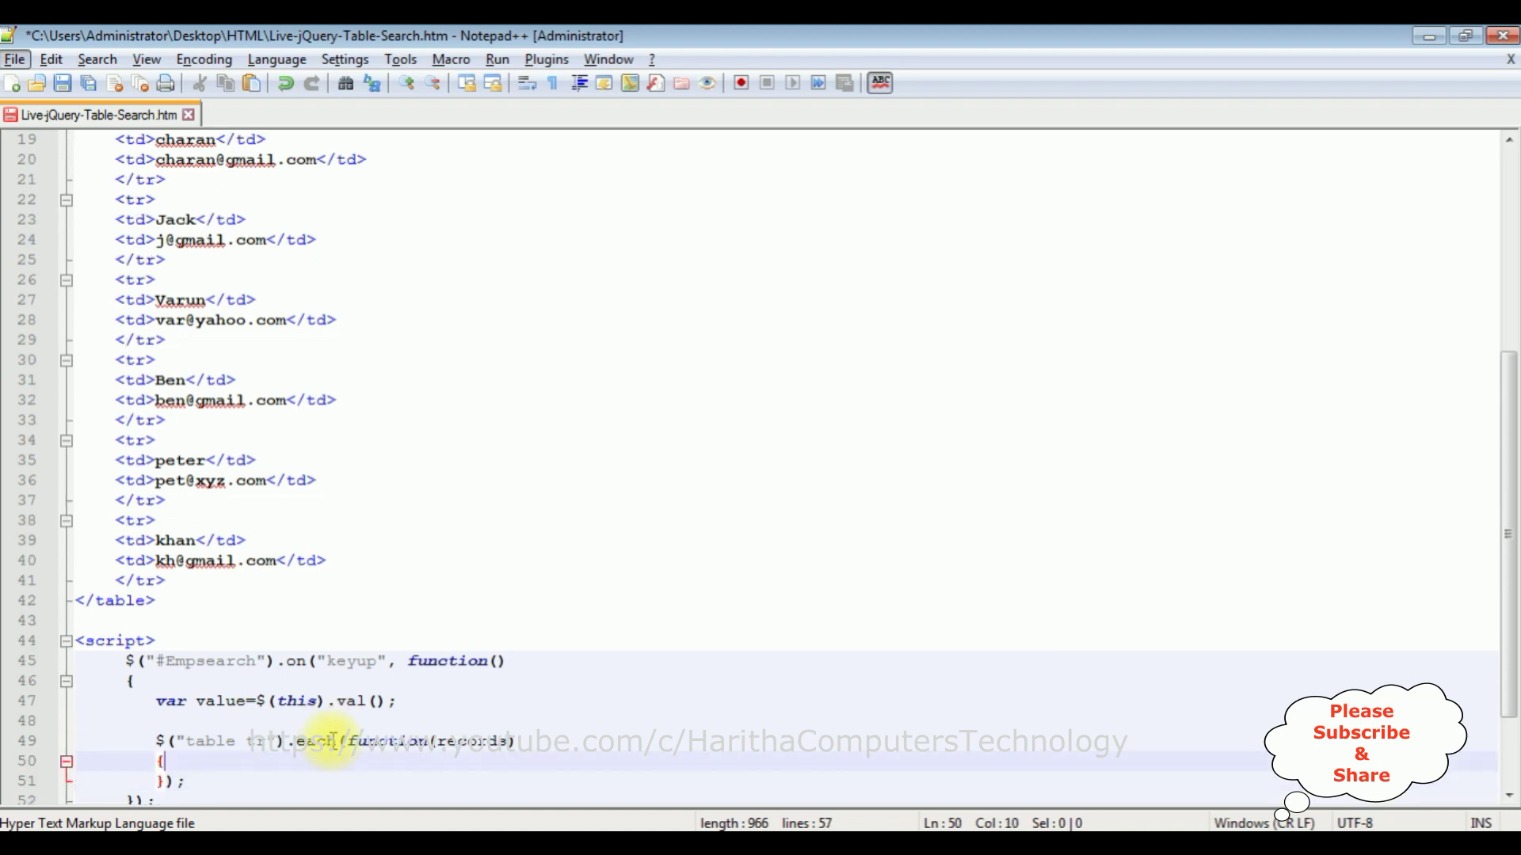
{"action": "key", "text": "Return"}
{"action": "key", "text": "Up"}
{"action": "scroll", "coordinate": [441, 679], "scroll_direction": "down", "scroll_amount": 3}
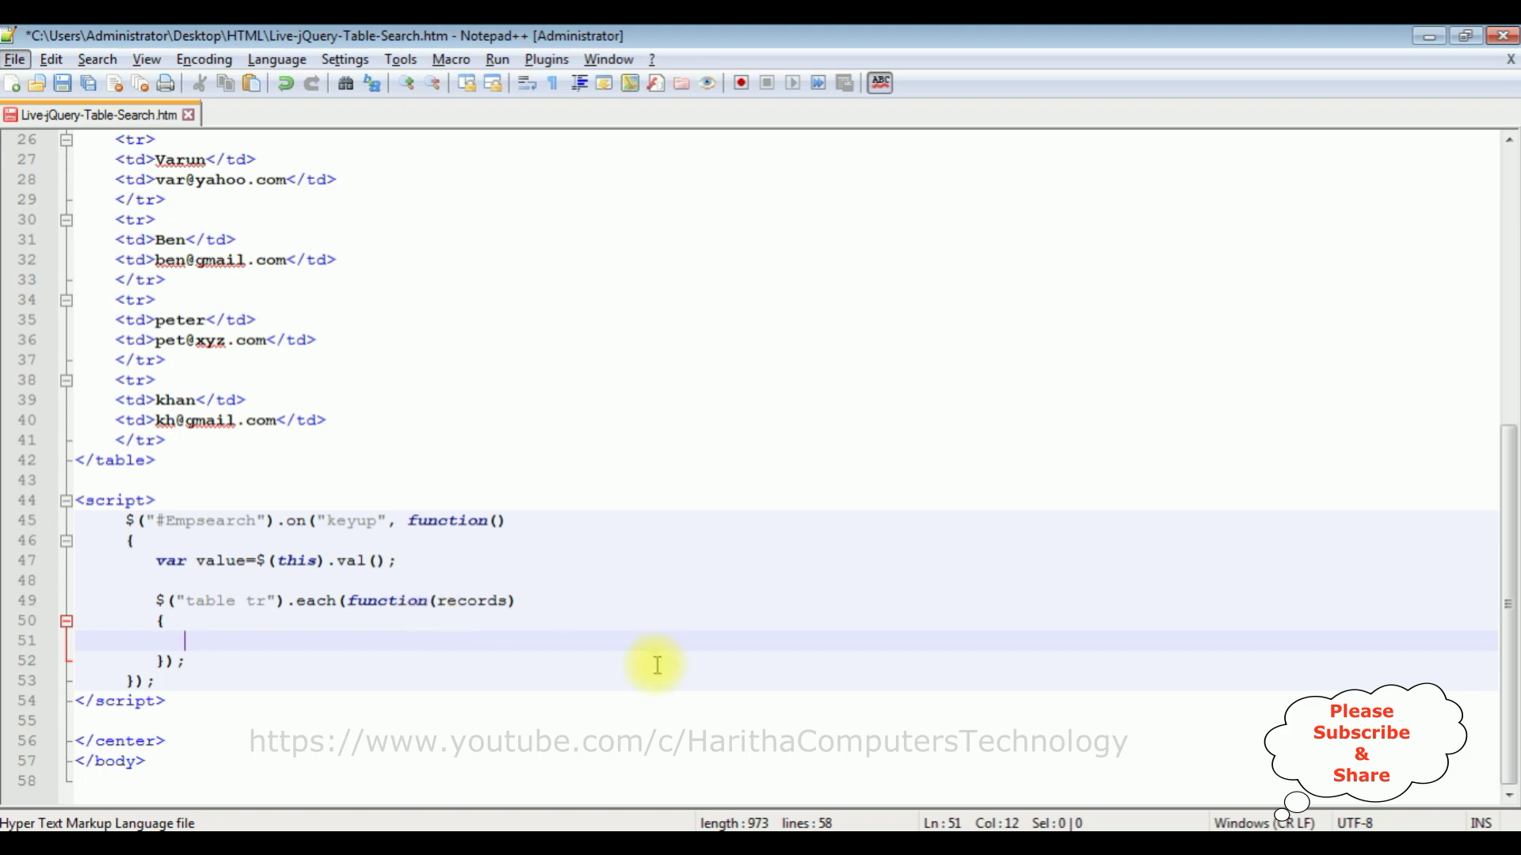
{"action": "type", "text": "if"}
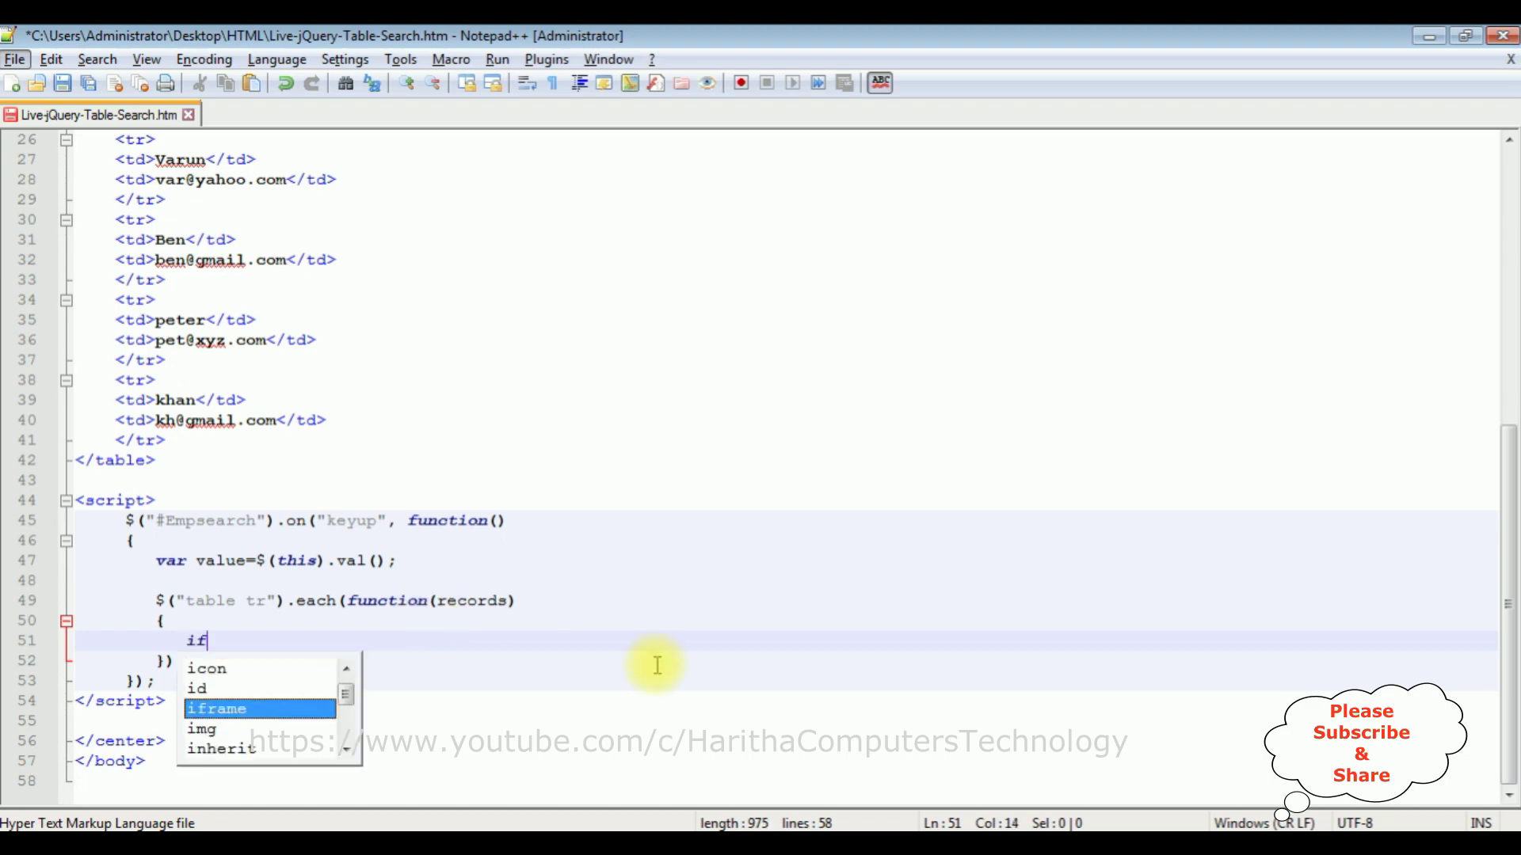
{"action": "type", "text": "()"}
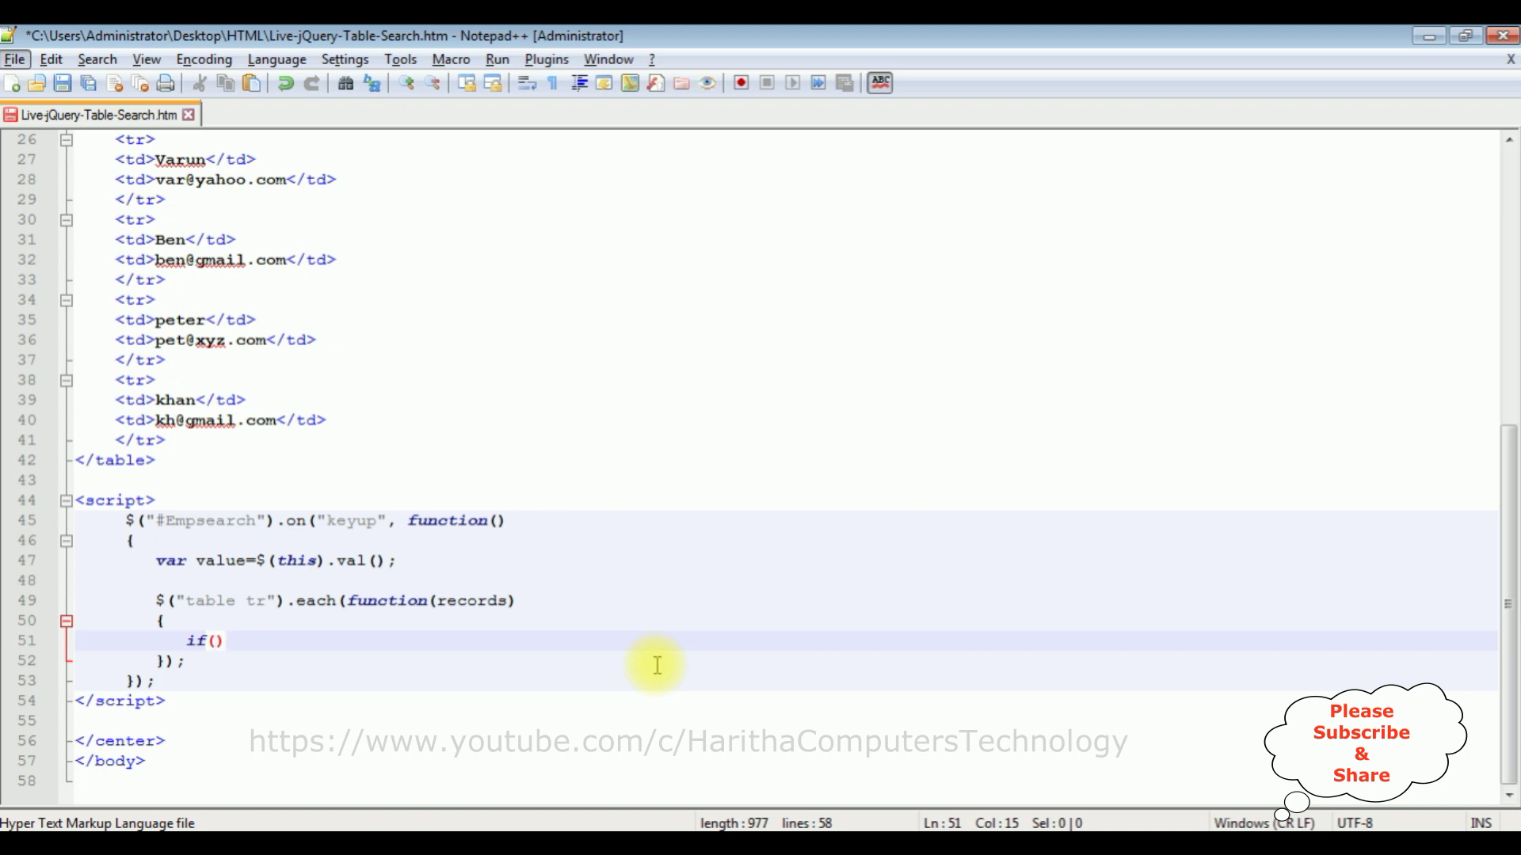
{"action": "type", "text": "records !"}
{"action": "type", "text": "==0"}
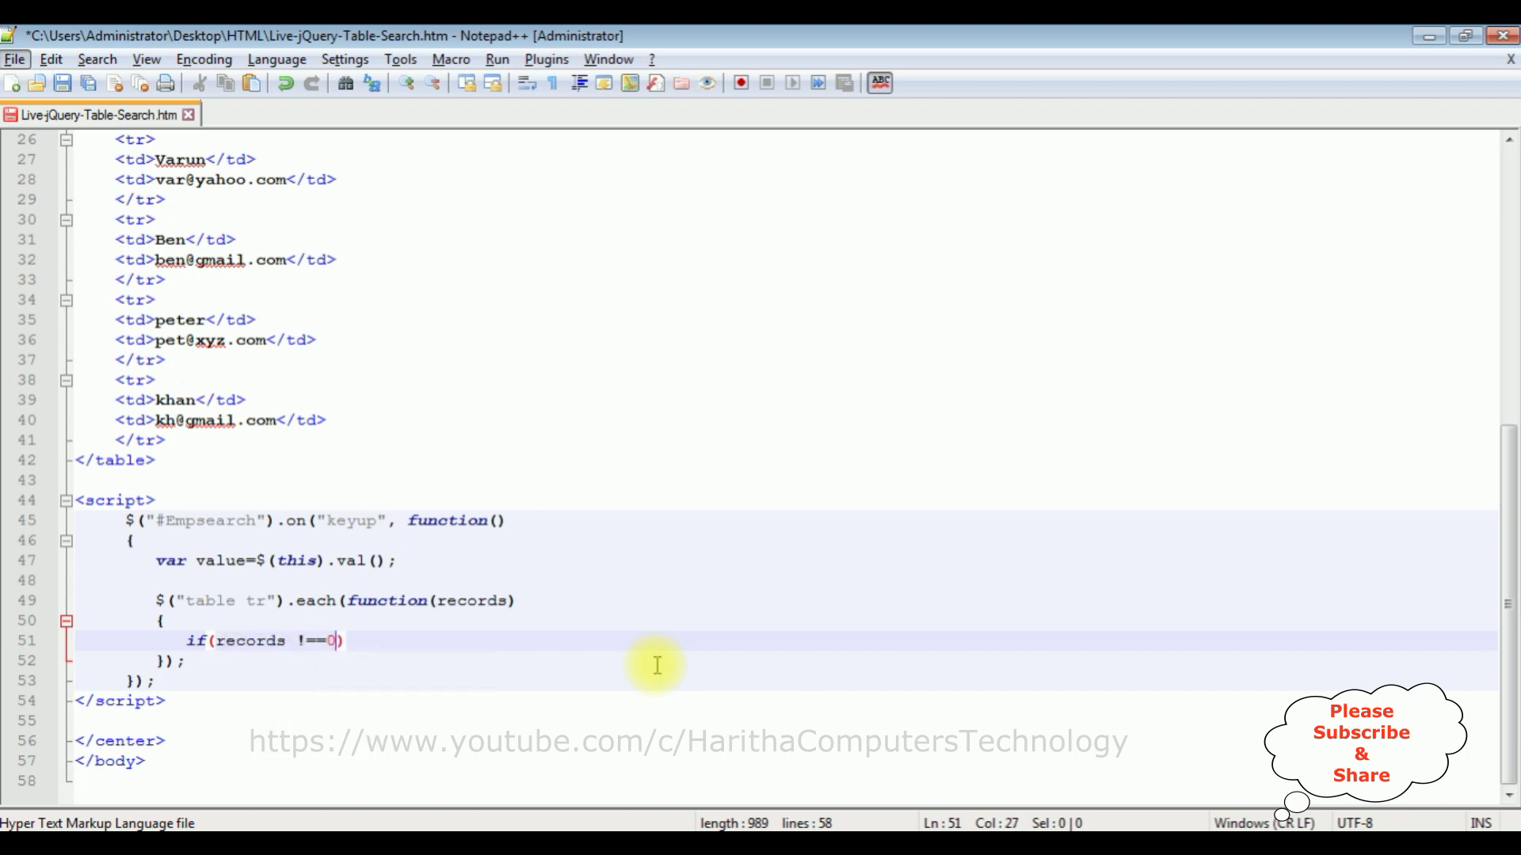
- Type if(records !==0) inside the each loop with an empty, indented brace block
{"action": "key", "text": "End"}
{"action": "key", "text": "Return"}
{"action": "type", "text": "{"}
{"action": "key", "text": "Return"}
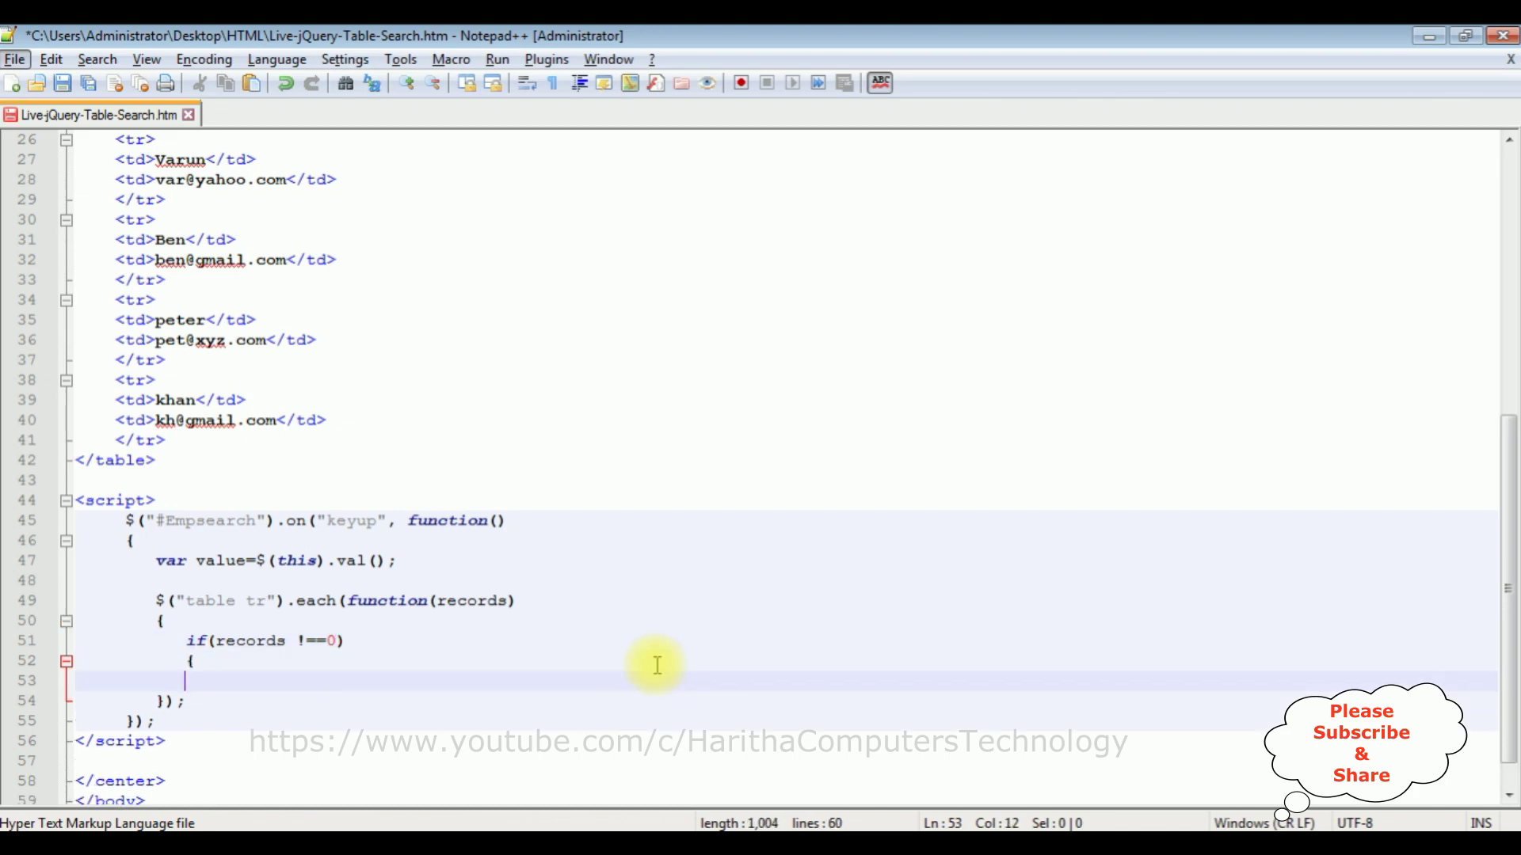
{"action": "type", "text": "}"}
{"action": "key", "text": "Left"}
{"action": "key", "text": "Return"}
{"action": "key", "text": "Tab"}
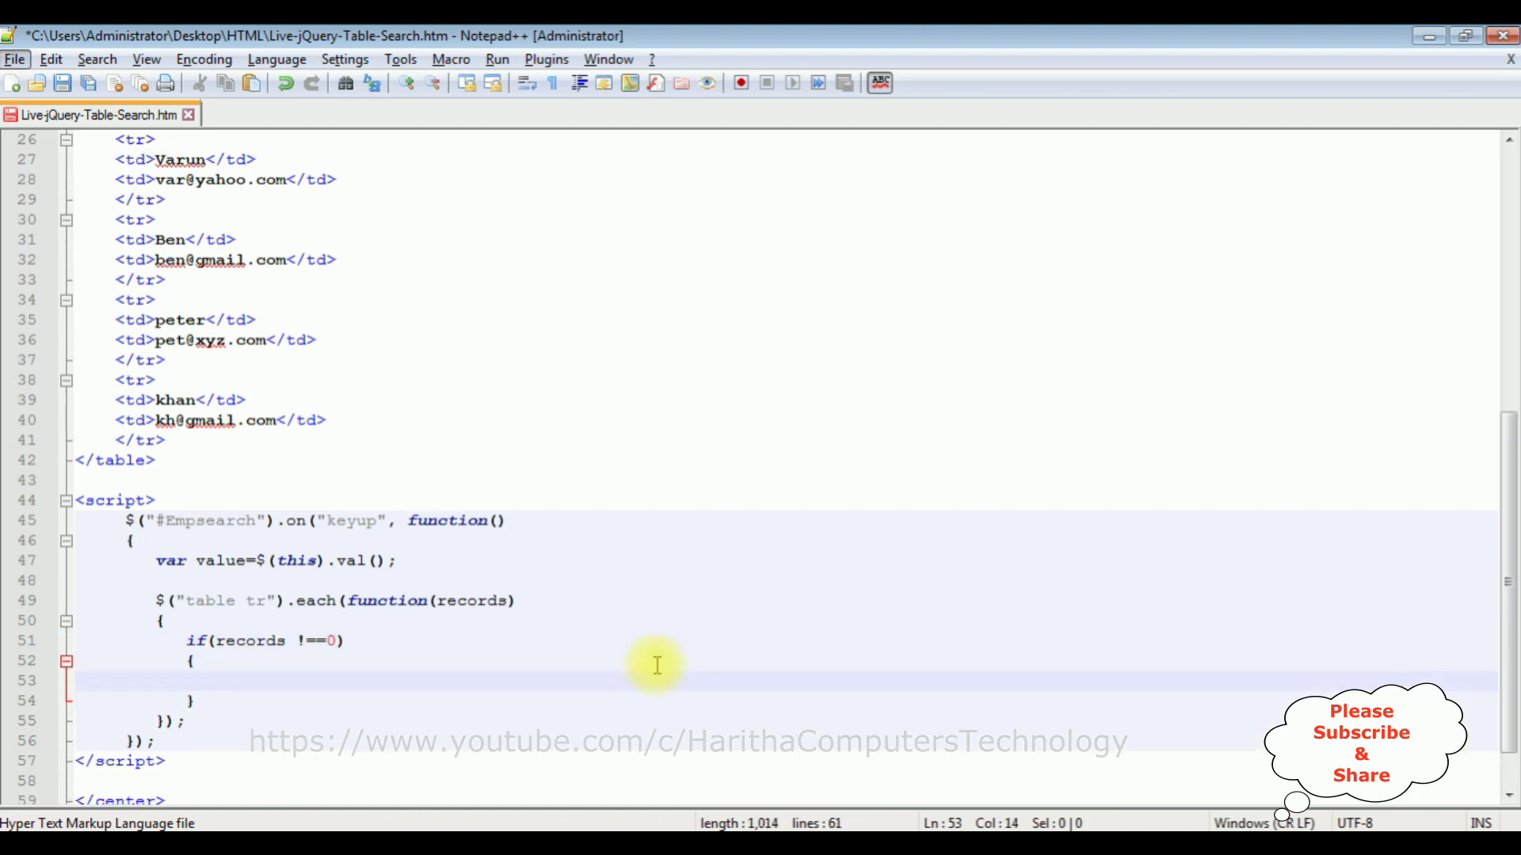
{"action": "type", "text": "var id="}
{"action": "type", "text": "$()"}
{"action": "type", "text": "this"}
- Type var id=$(this).find("td:first").text(); and start a new line below it
{"action": "key", "text": "Right"}
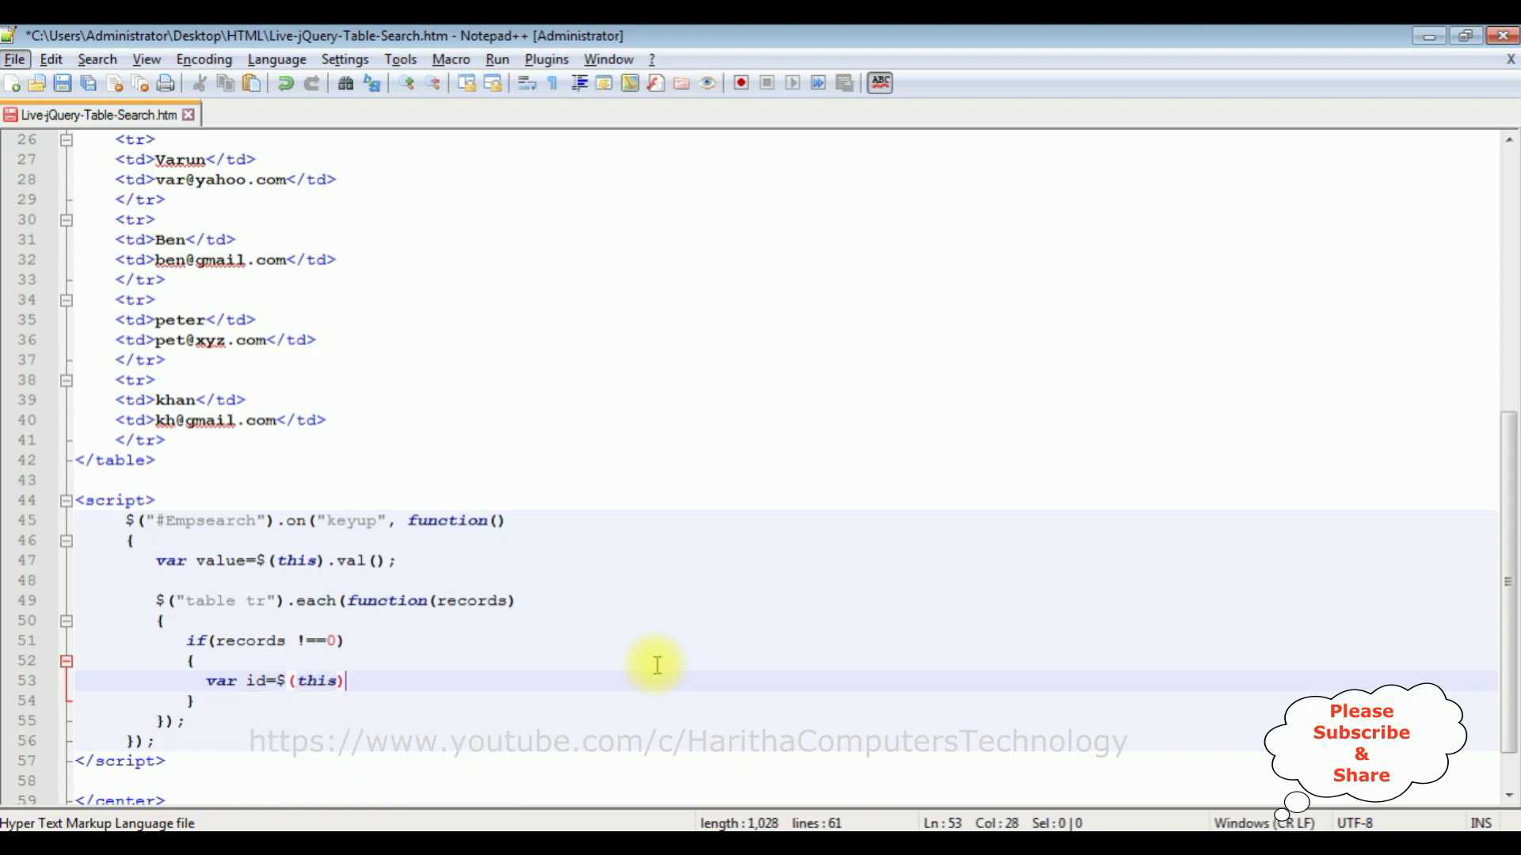
{"action": "type", "text": "."}
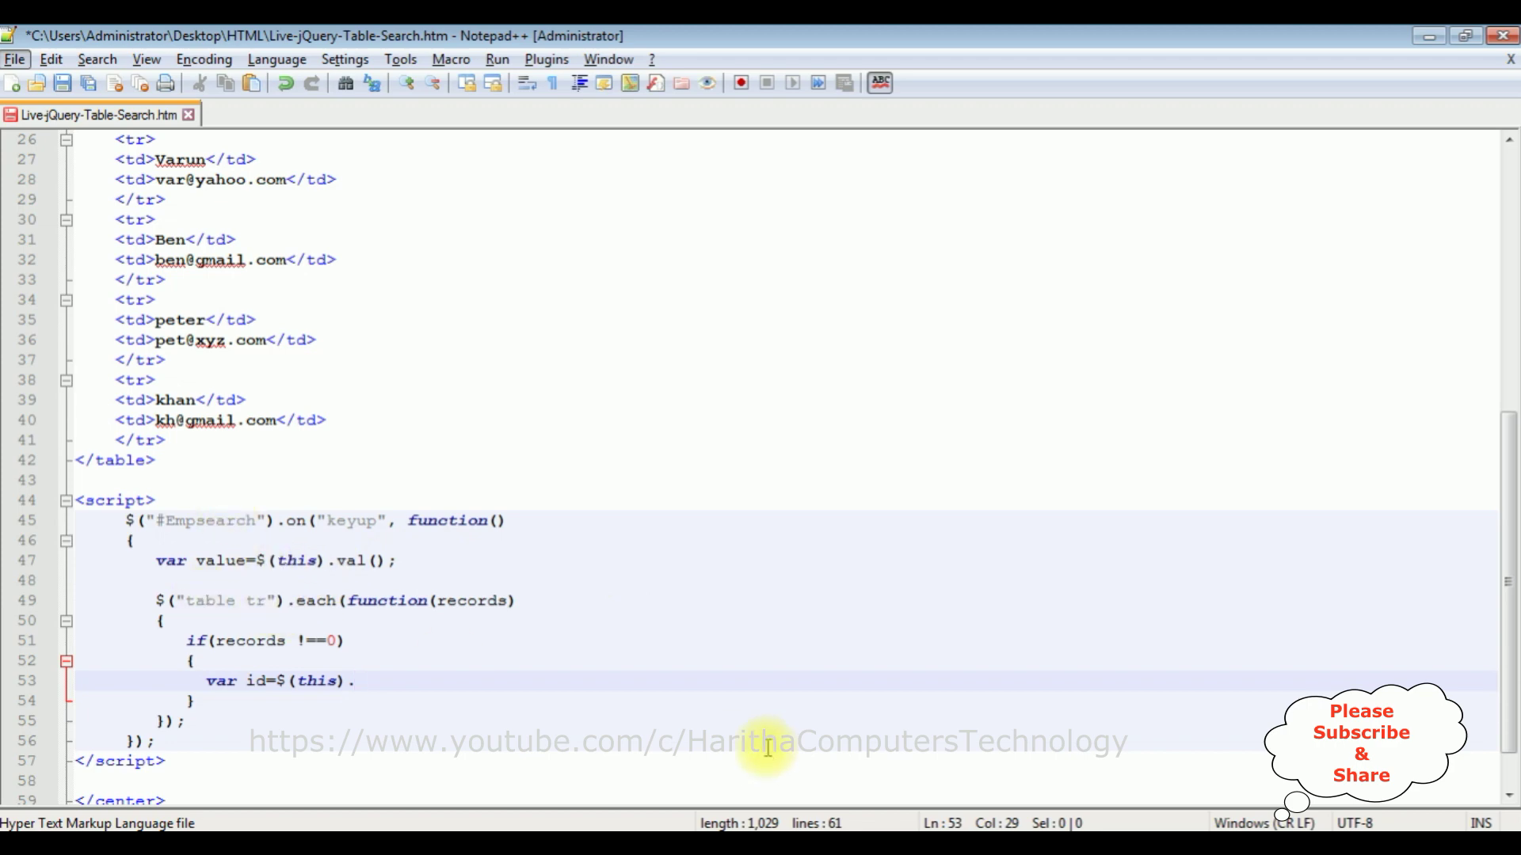
{"action": "type", "text": "find("}
{"action": "type", "text": "\""}
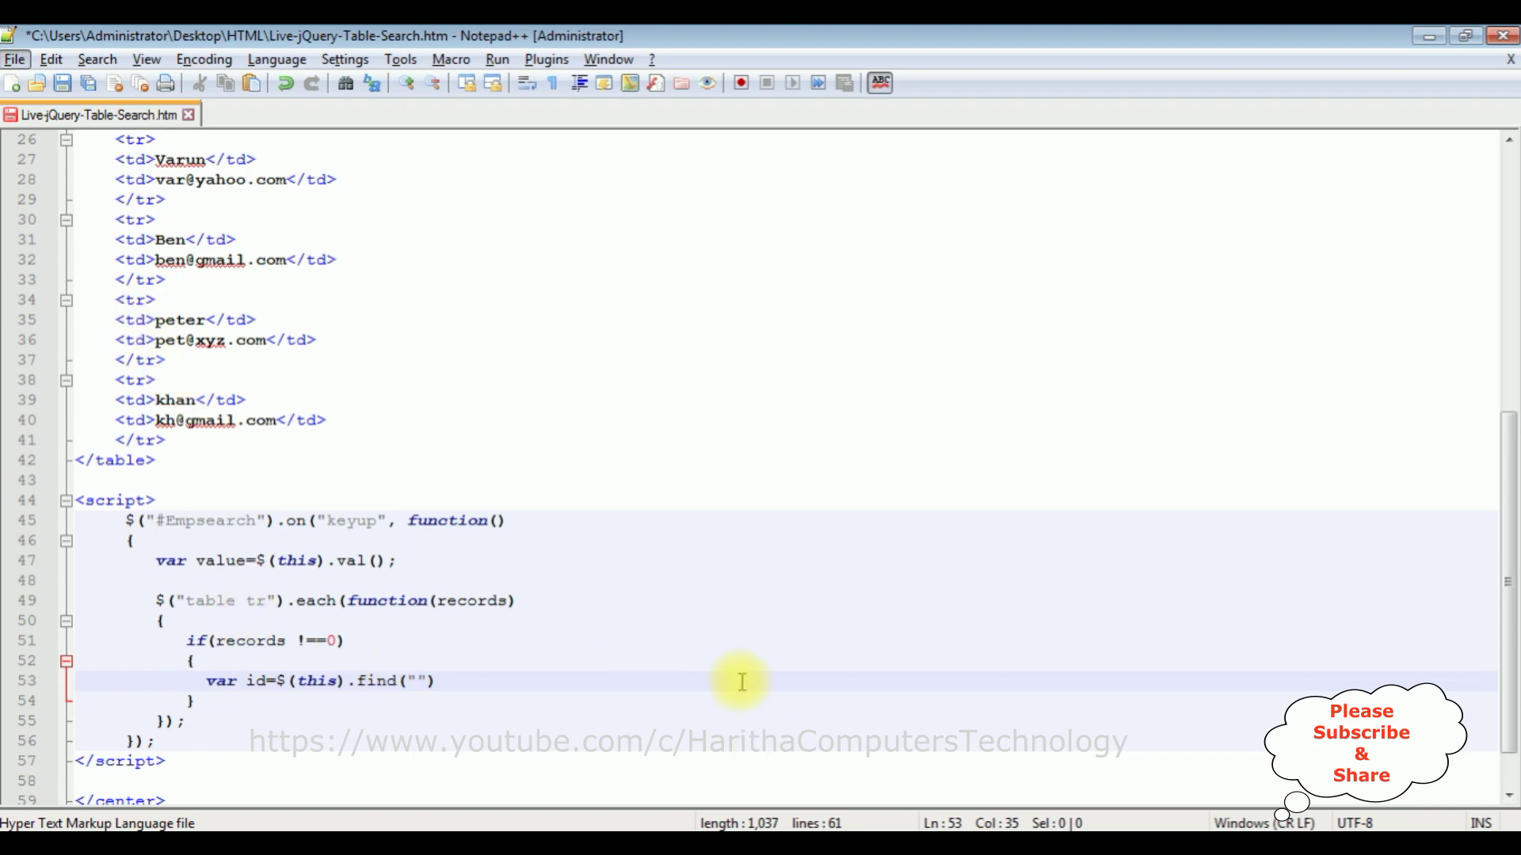
{"action": "type", "text": "td:"}
{"action": "type", "text": "first"}
{"action": "key", "text": "End"}
{"action": "type", "text": ".text()"}
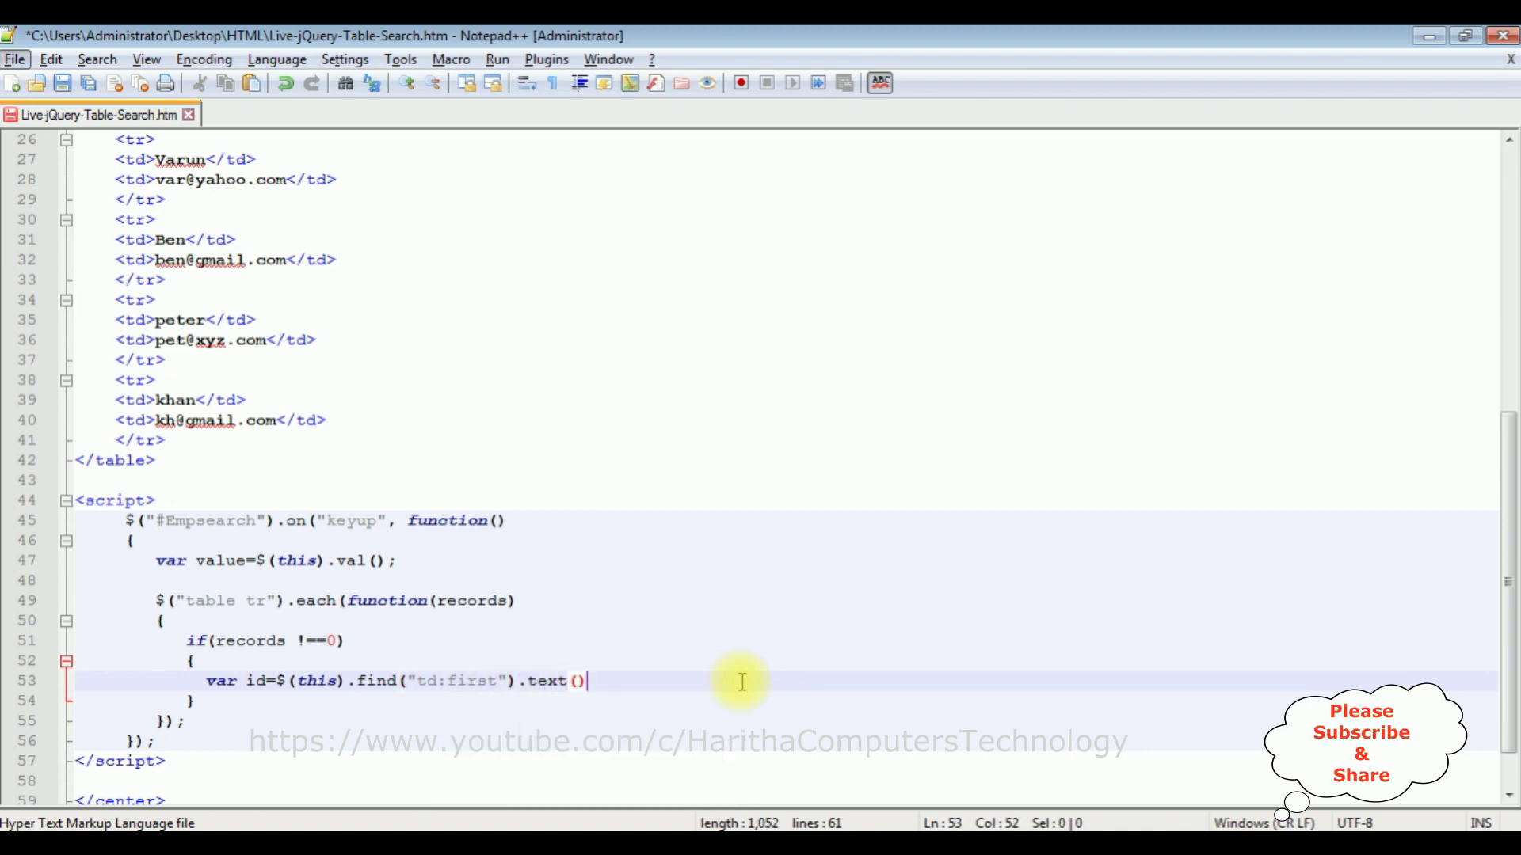
{"action": "type", "text": ";"}
{"action": "key", "text": "Return"}
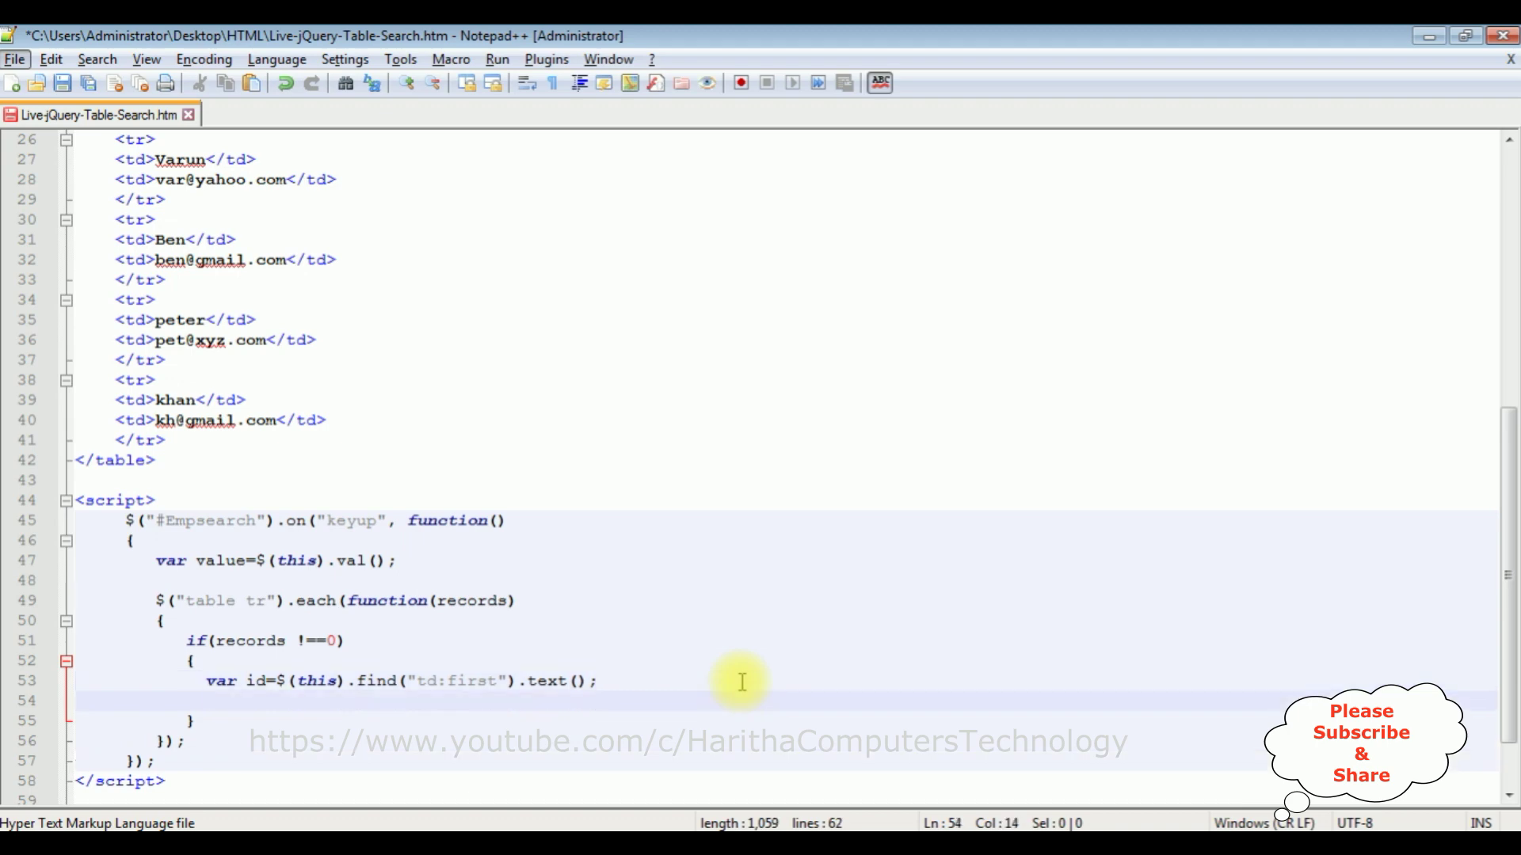
{"action": "scroll", "coordinate": [738, 620], "scroll_direction": "down", "scroll_amount": 2}
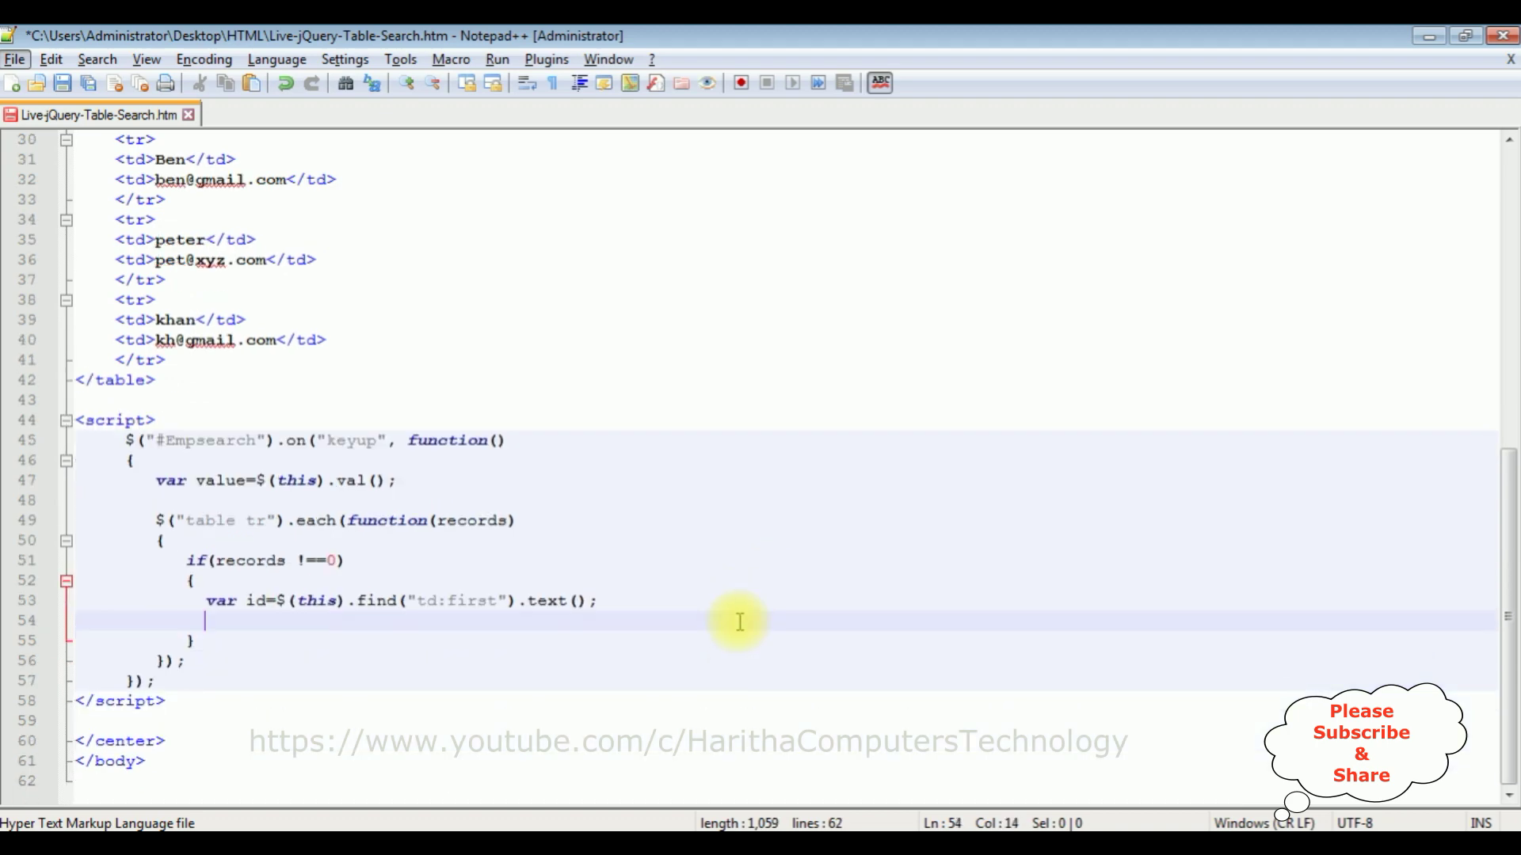
{"action": "type", "text": "if(i"}
{"action": "type", "text": ")d.inde"}
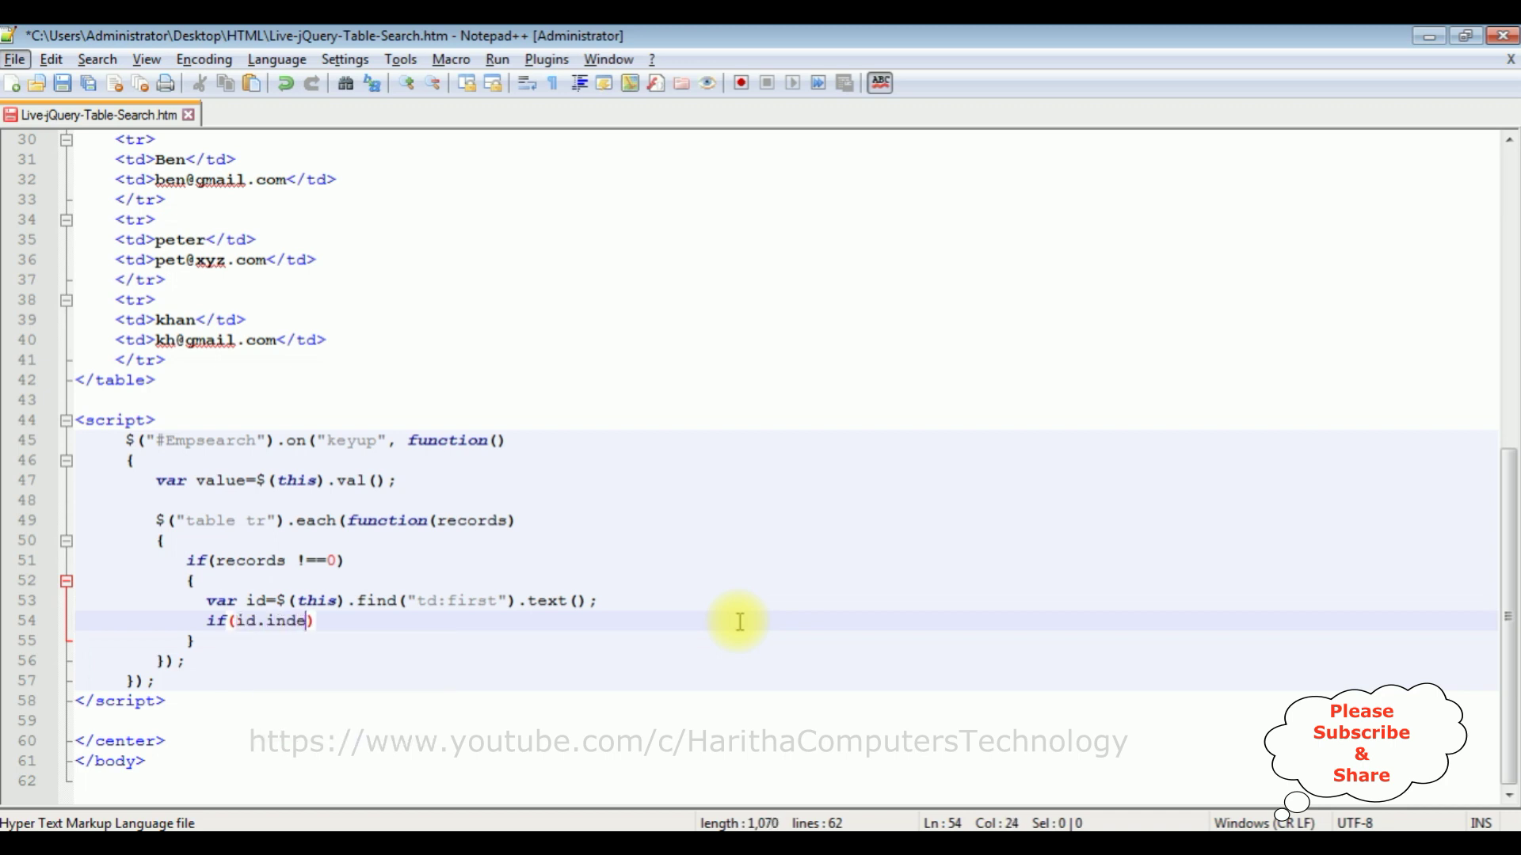
{"action": "type", "text": "xOf("}
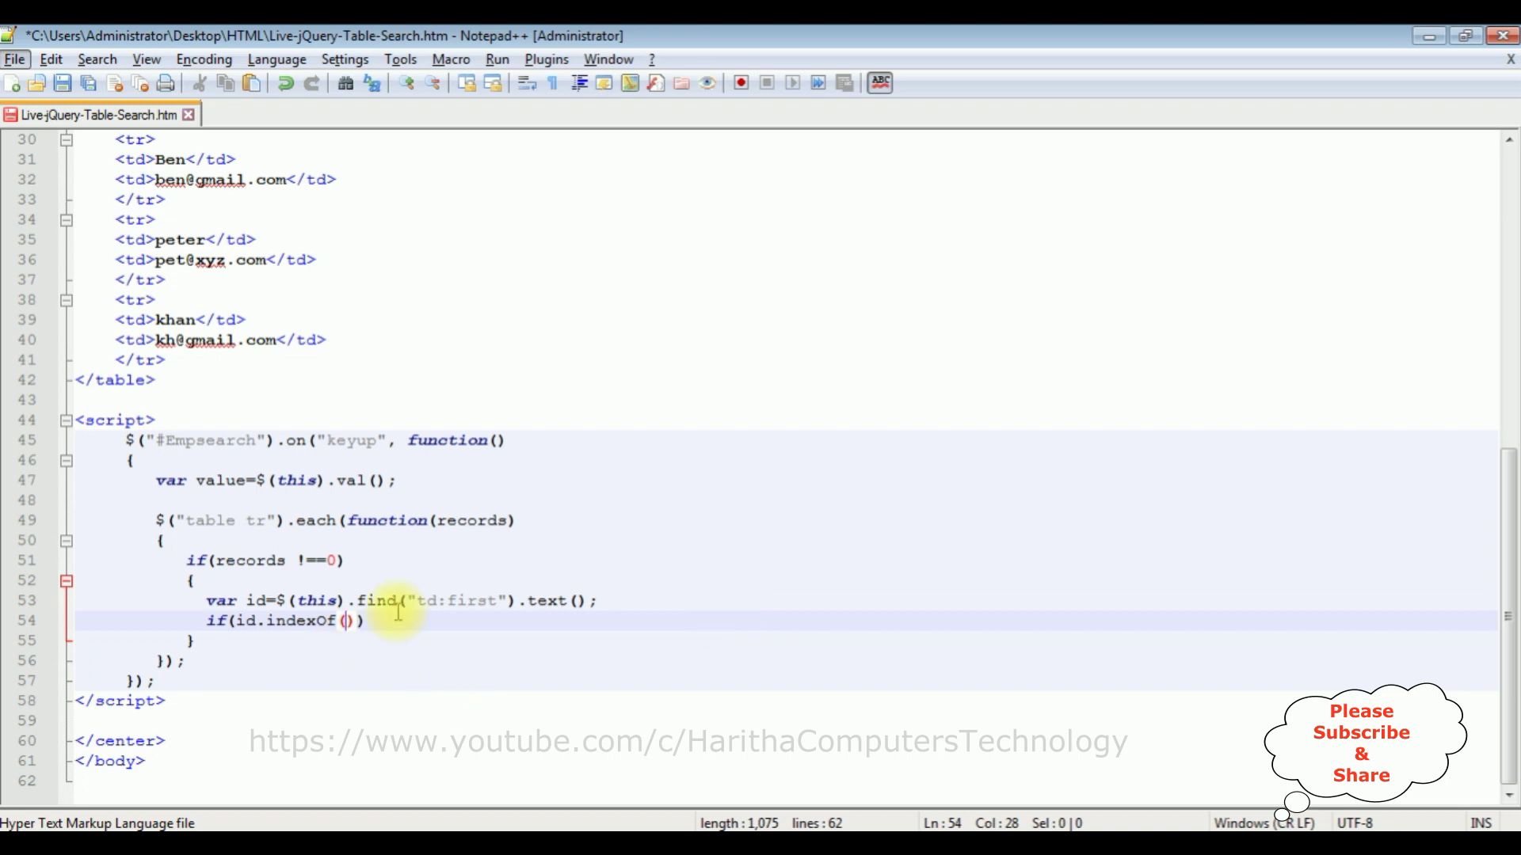
- Write if(id.indexOf(value)!==0) on line 54 with an empty, indented brace block beneath
{"action": "double_click", "coordinate": [221, 481]}
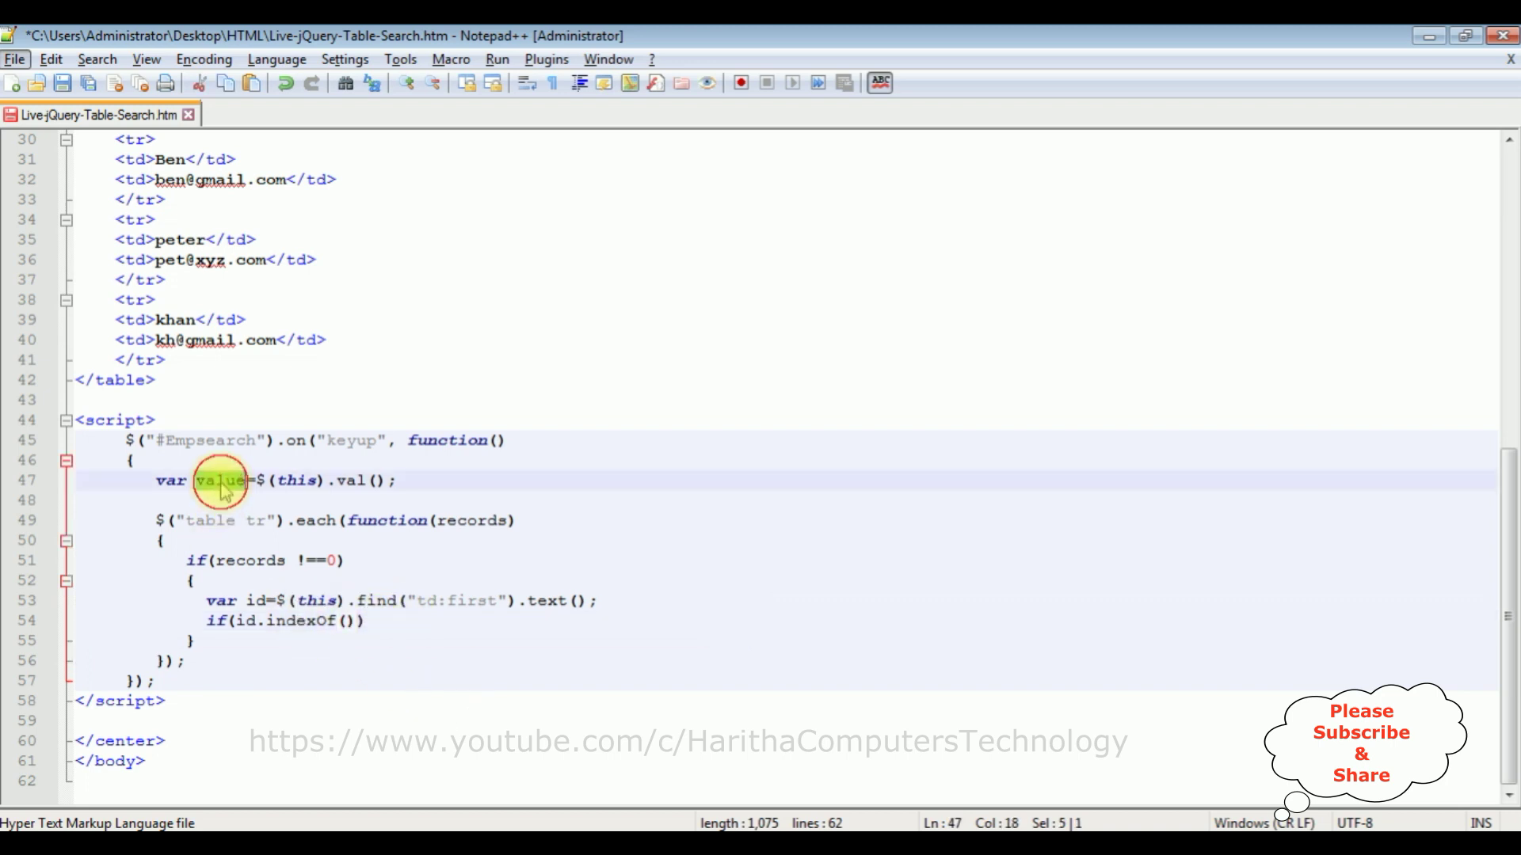
{"action": "left_click", "coordinate": [345, 620]}
{"action": "type", "text": "value"}
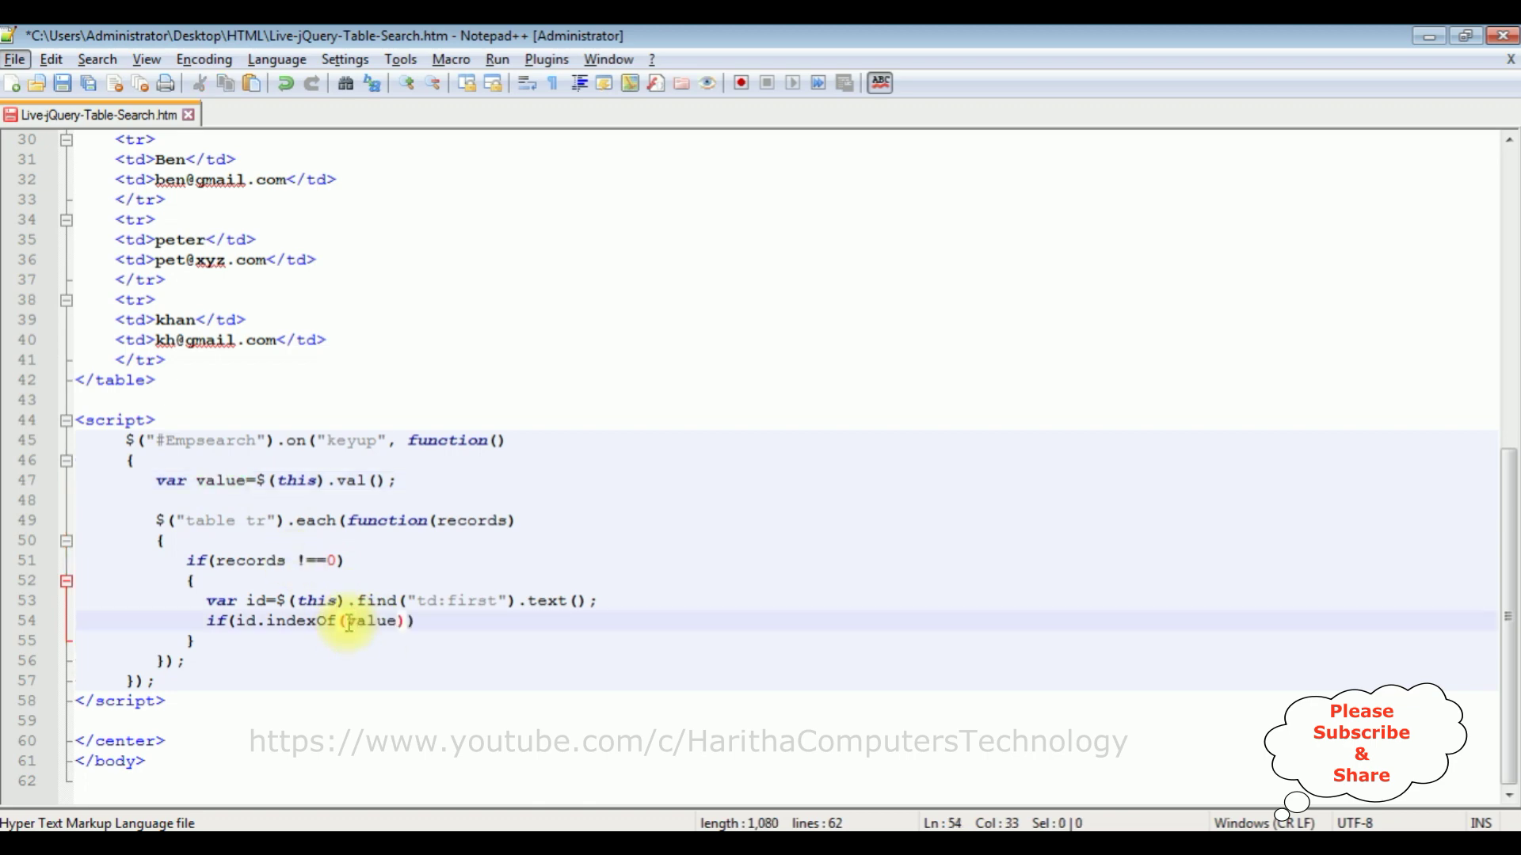
{"action": "left_click", "coordinate": [424, 620]}
{"action": "key", "text": "Left"}
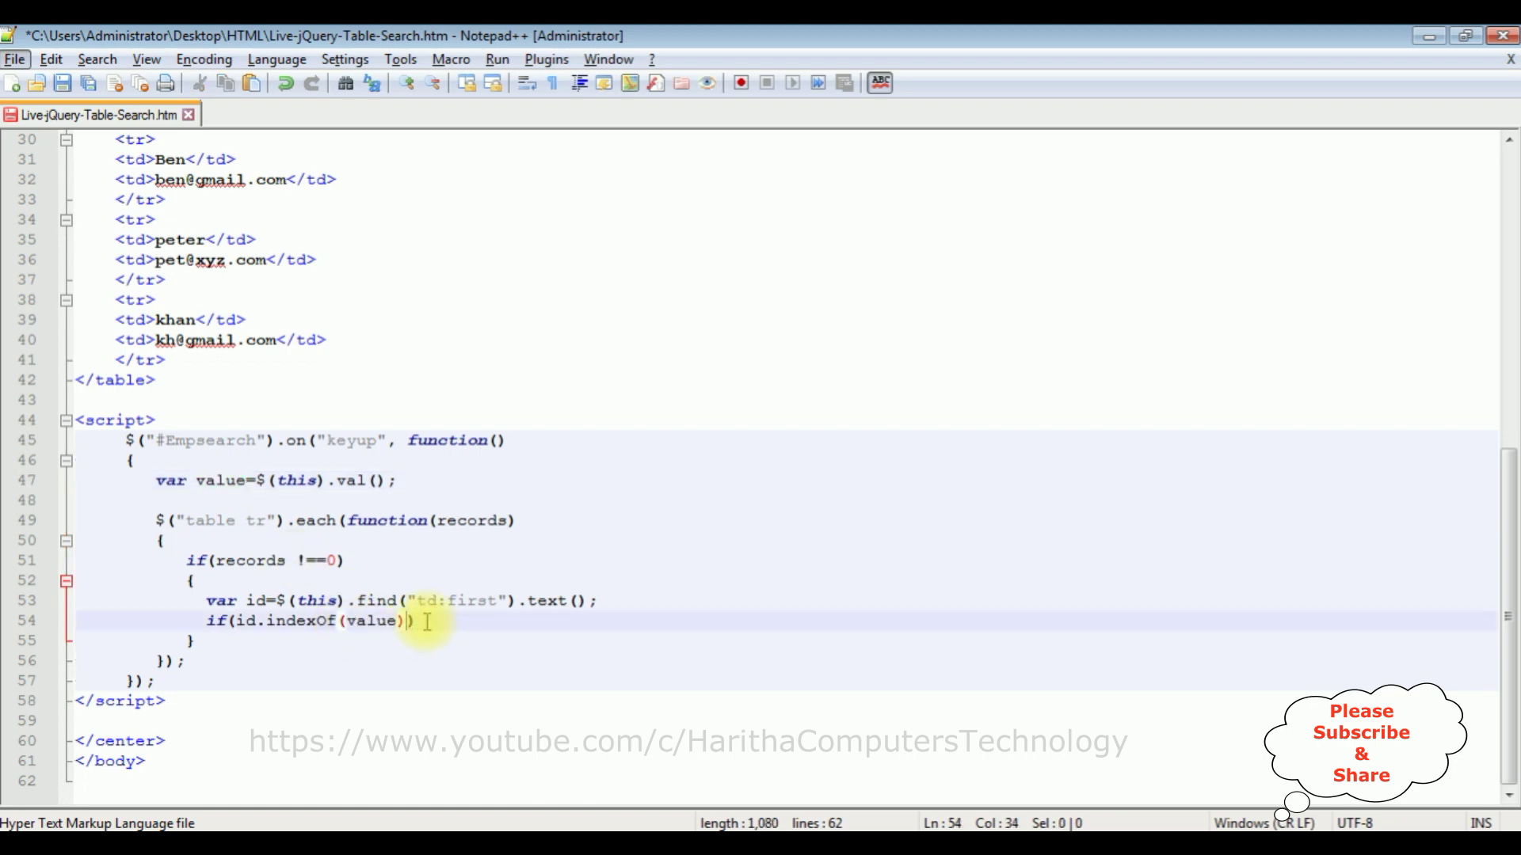
{"action": "type", "text": "!==0"}
{"action": "key", "text": "Return"}
{"action": "type", "text": "{"}
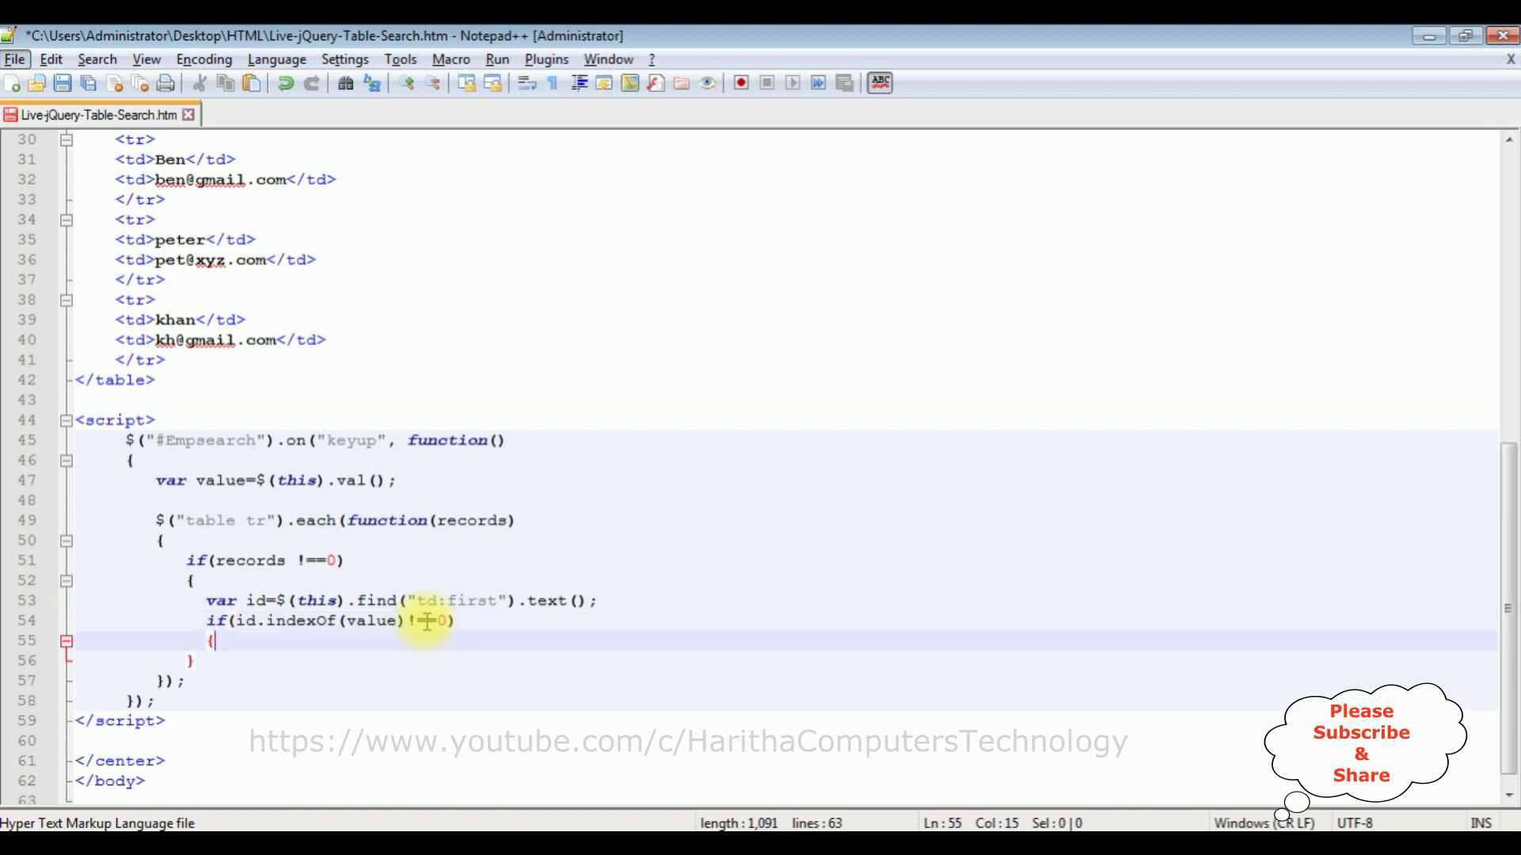
{"action": "key", "text": "Return"}
{"action": "type", "text": "}"}
{"action": "key", "text": "Up"}
{"action": "key", "text": "Return"}
{"action": "key", "text": "Tab"}
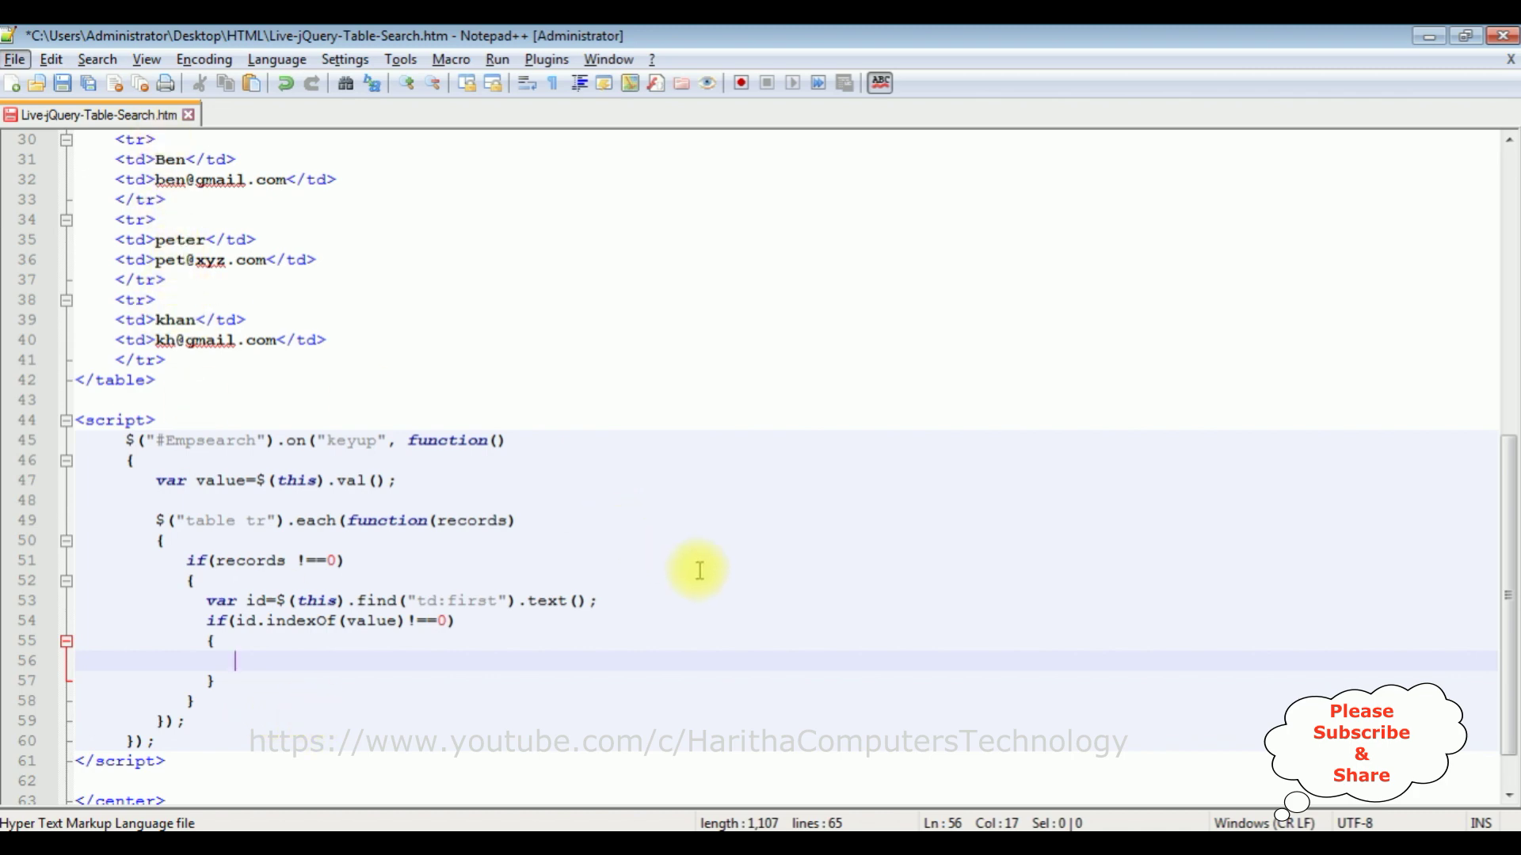
{"action": "type", "text": "$("}
{"action": "type", "text": "this)"}
{"action": "type", "text": ".hide("}
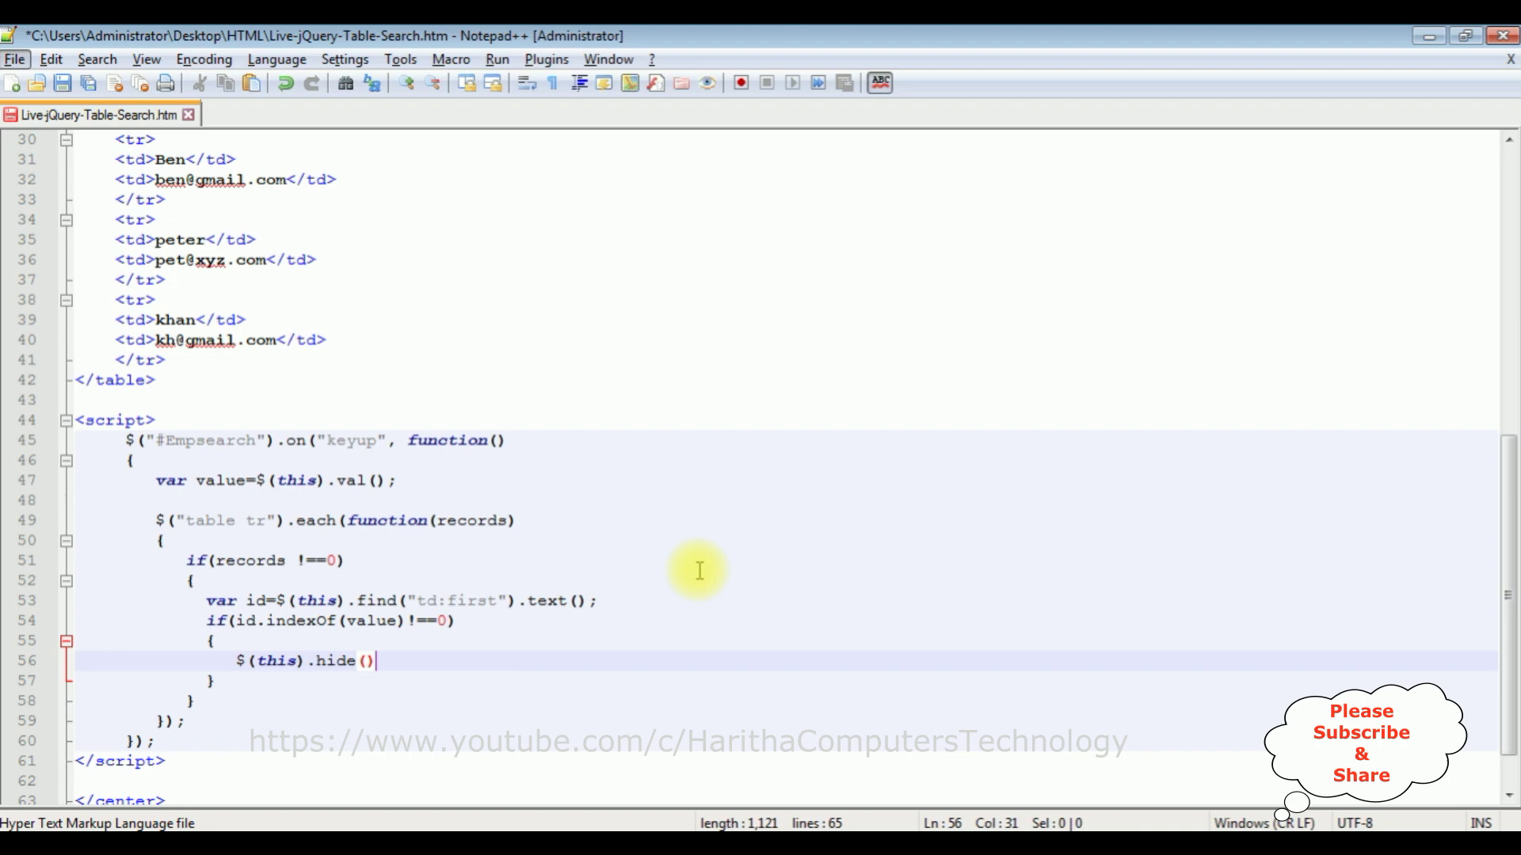
{"action": "type", "text": ");"}
- Add $(this).hide(); inside the if block and open an else block below it
{"action": "key", "text": "Down"}
{"action": "key", "text": "Return"}
{"action": "type", "text": "else"}
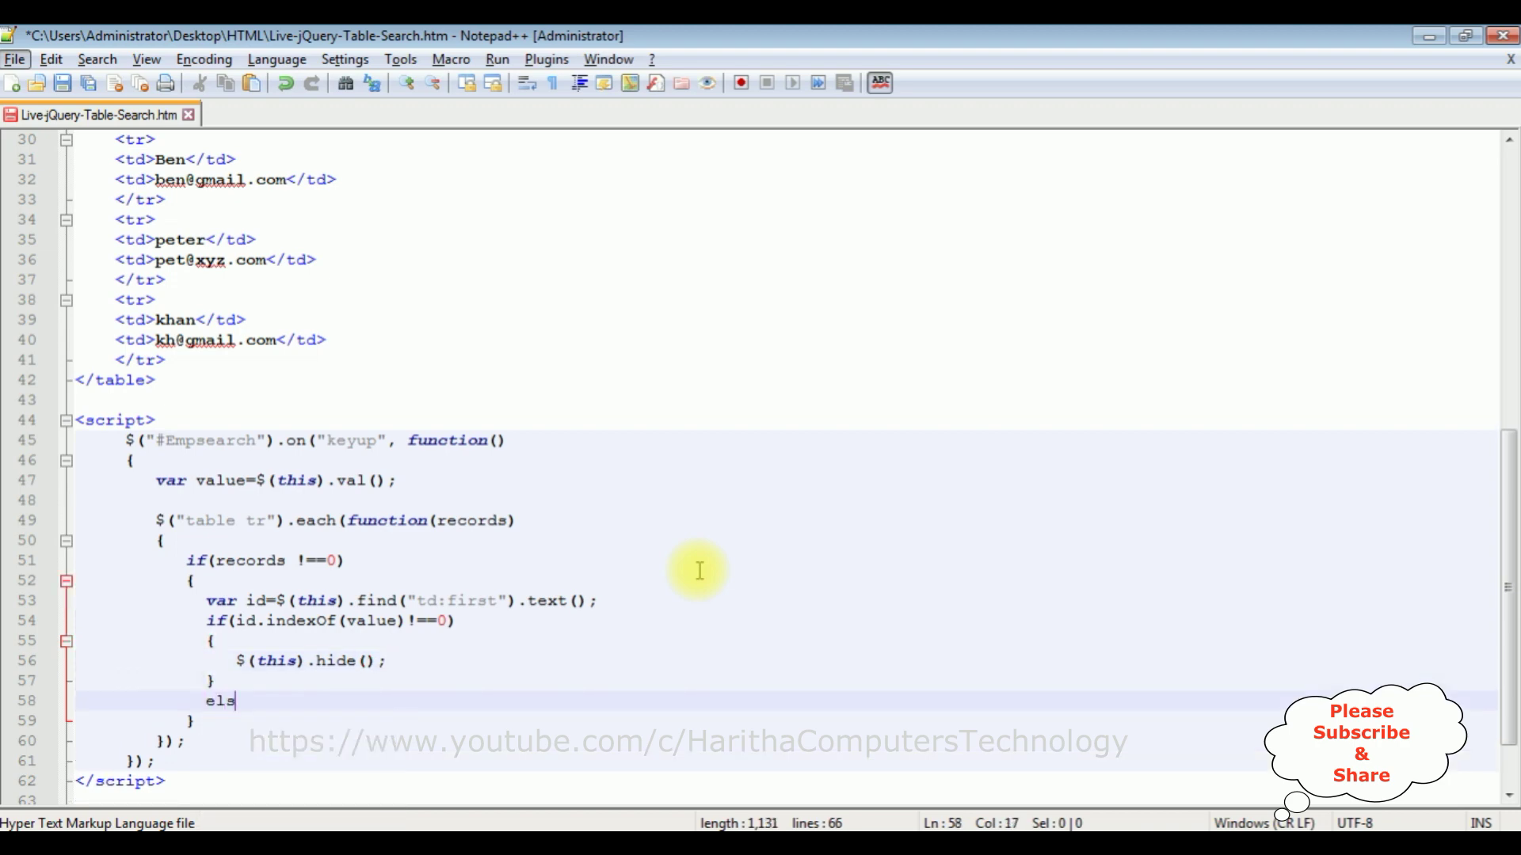
{"action": "key", "text": "Return"}
{"action": "type", "text": "{"}
{"action": "key", "text": "Return"}
{"action": "type", "text": "}"}
{"action": "key", "text": "Left"}
{"action": "key", "text": "Return"}
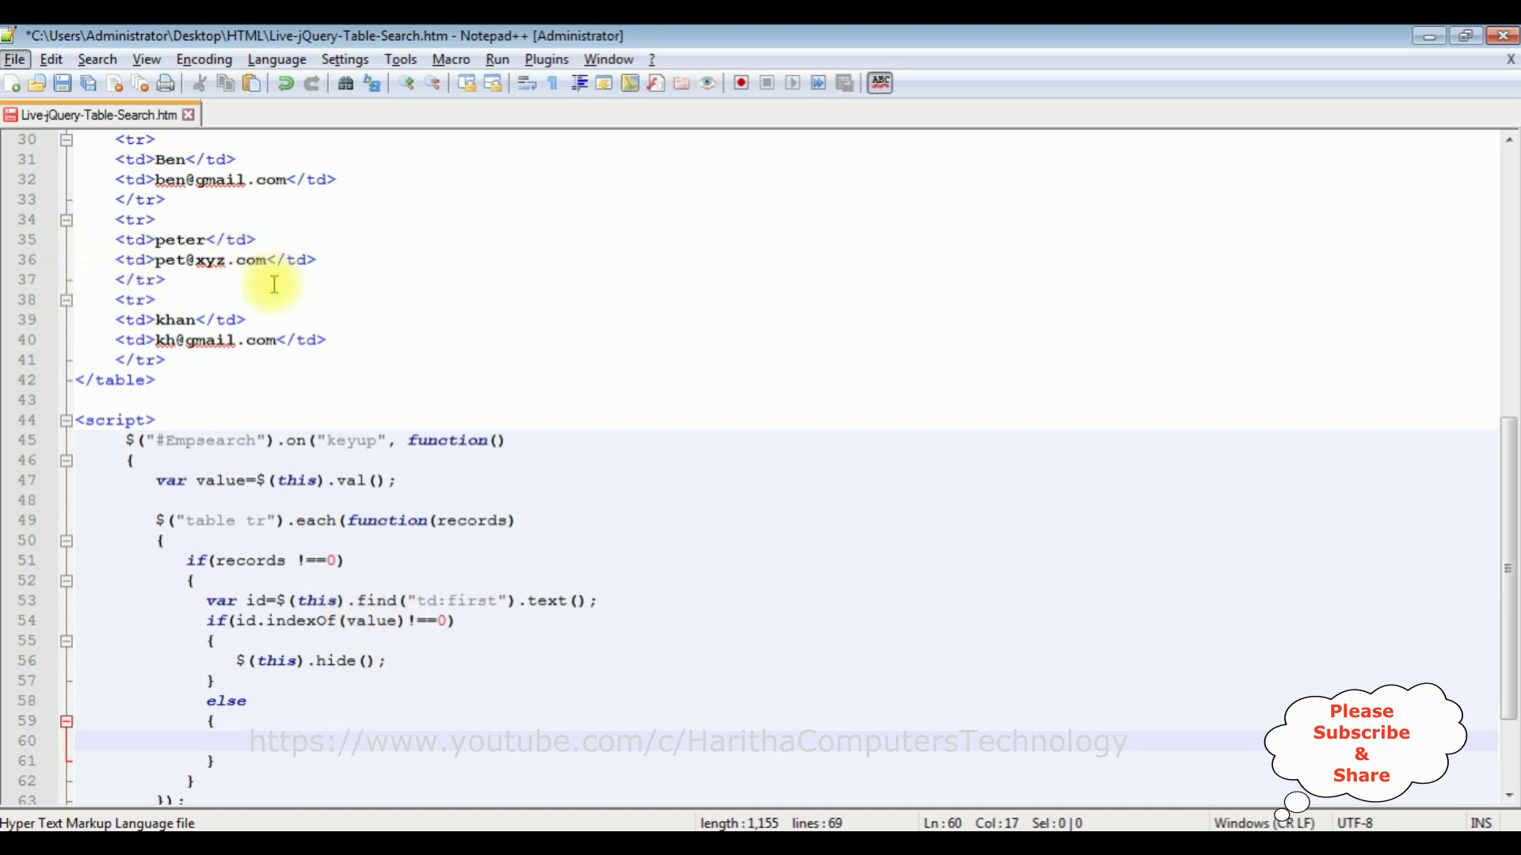
{"action": "type", "text": "$(t"}
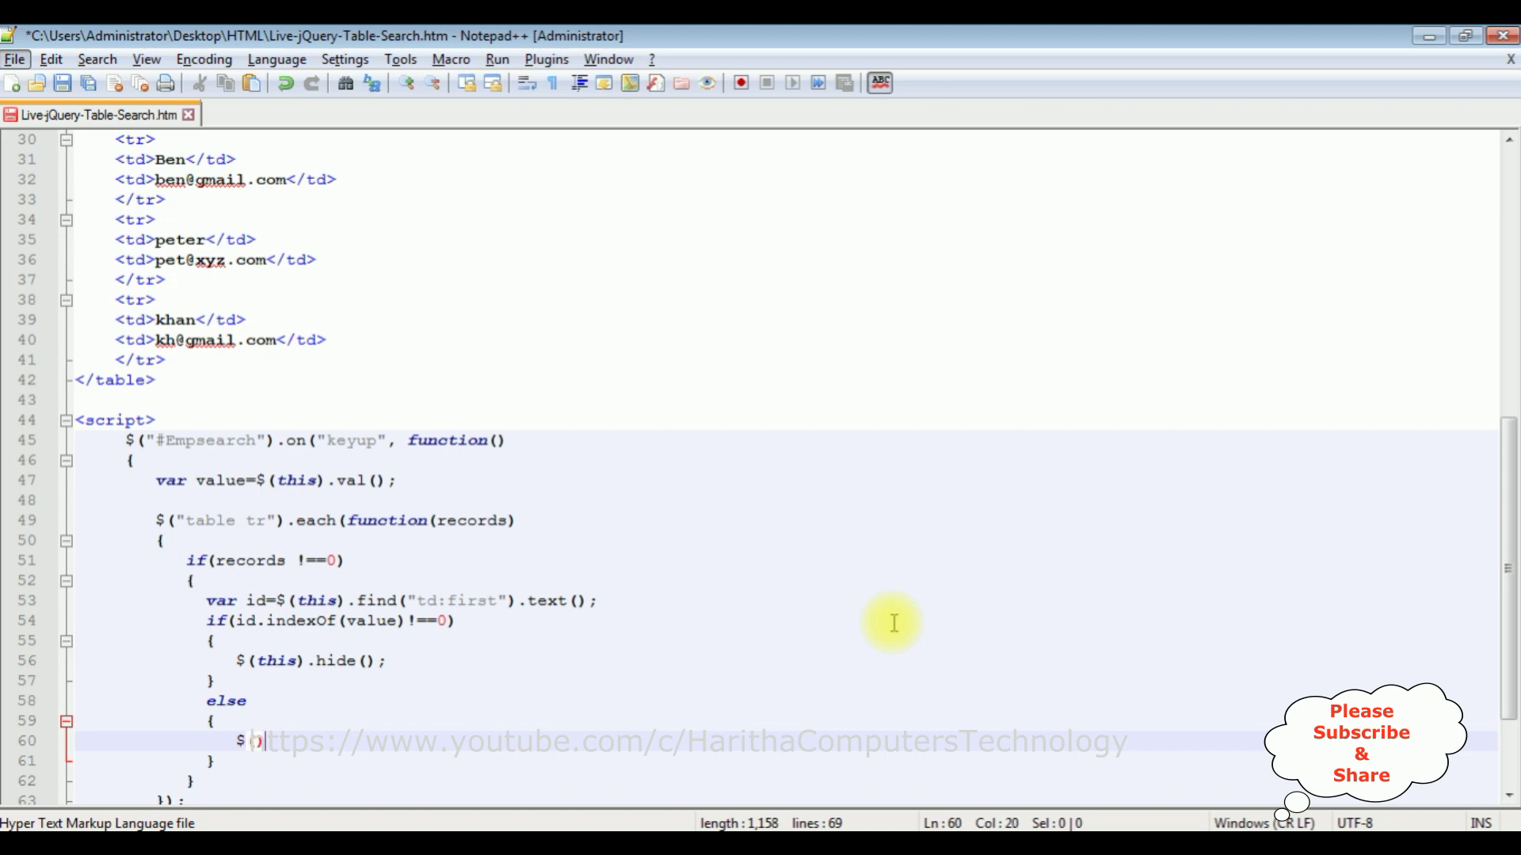
{"action": "type", "text": "his)"}
{"action": "type", "text": ".show"}
- Put $(this).show(); in the else block and save the page
{"action": "key", "text": "BackSpace"}
{"action": "key", "text": "BackSpace"}
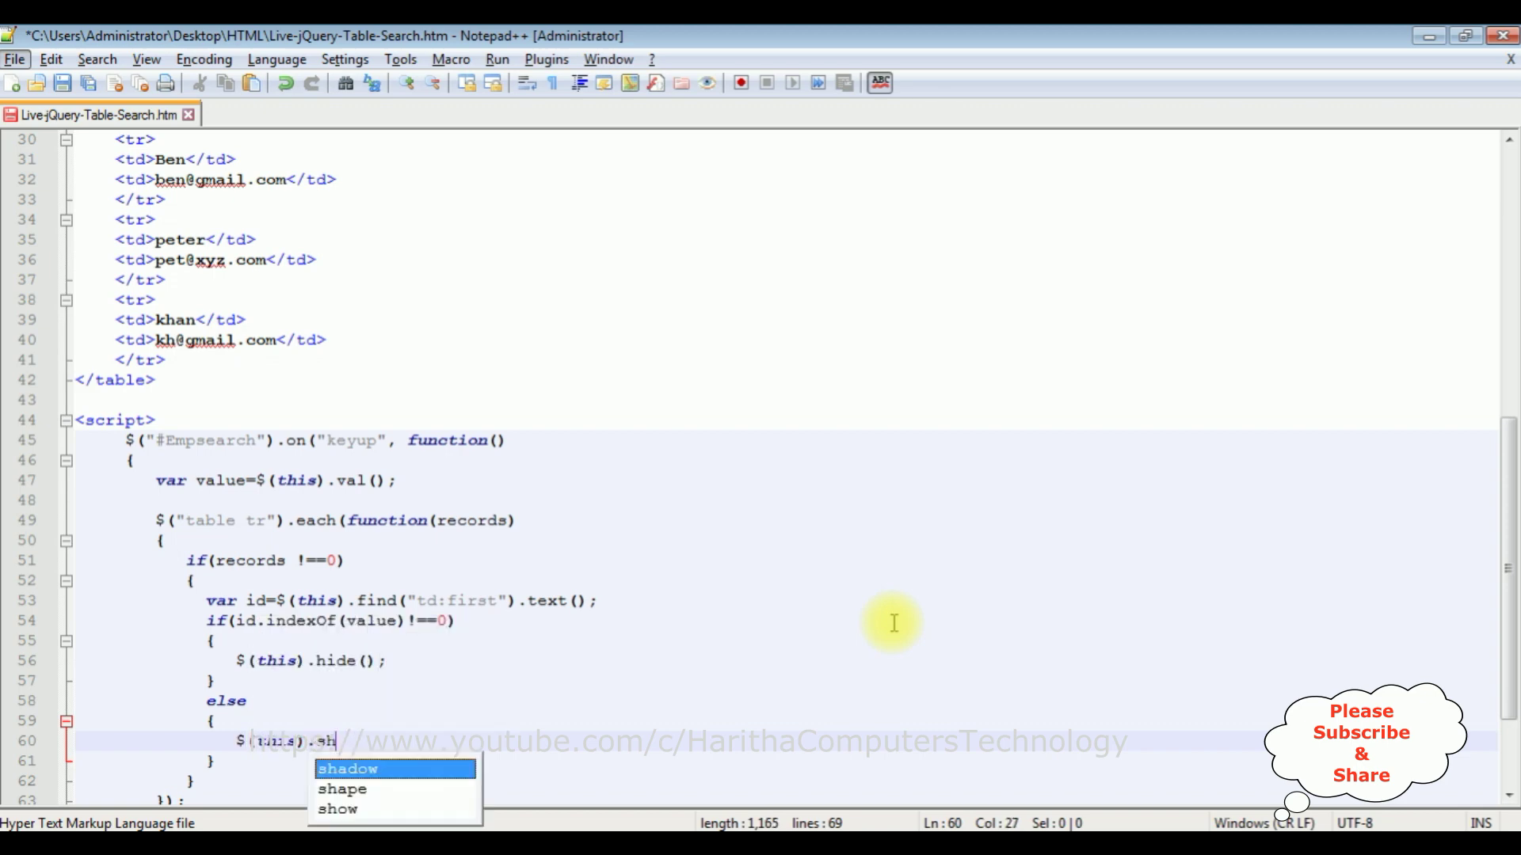
{"action": "type", "text": "ow();"}
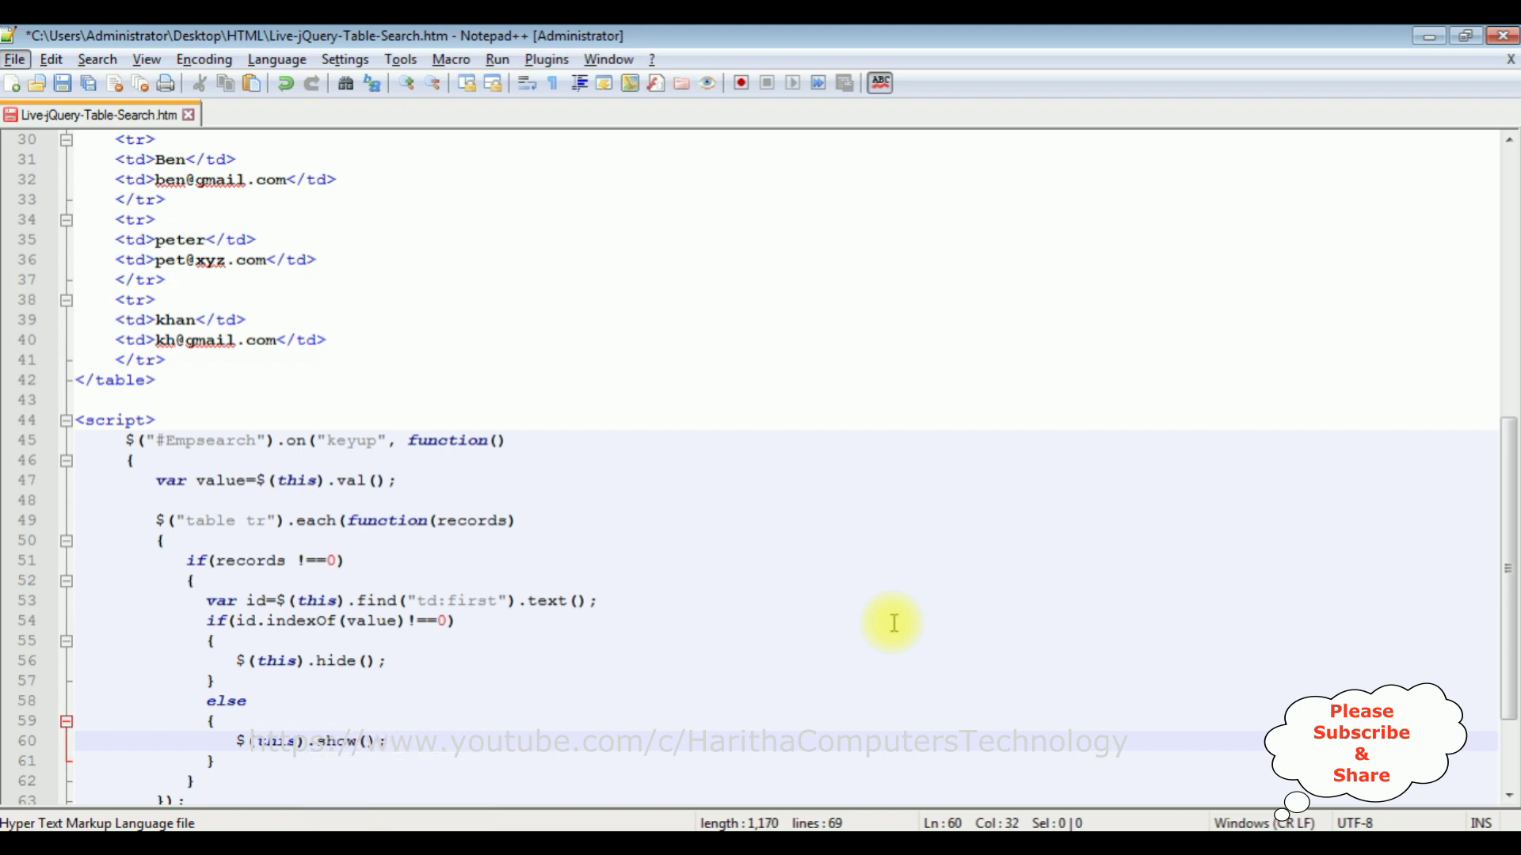
{"action": "scroll", "coordinate": [761, 606], "scroll_direction": "down", "scroll_amount": 2}
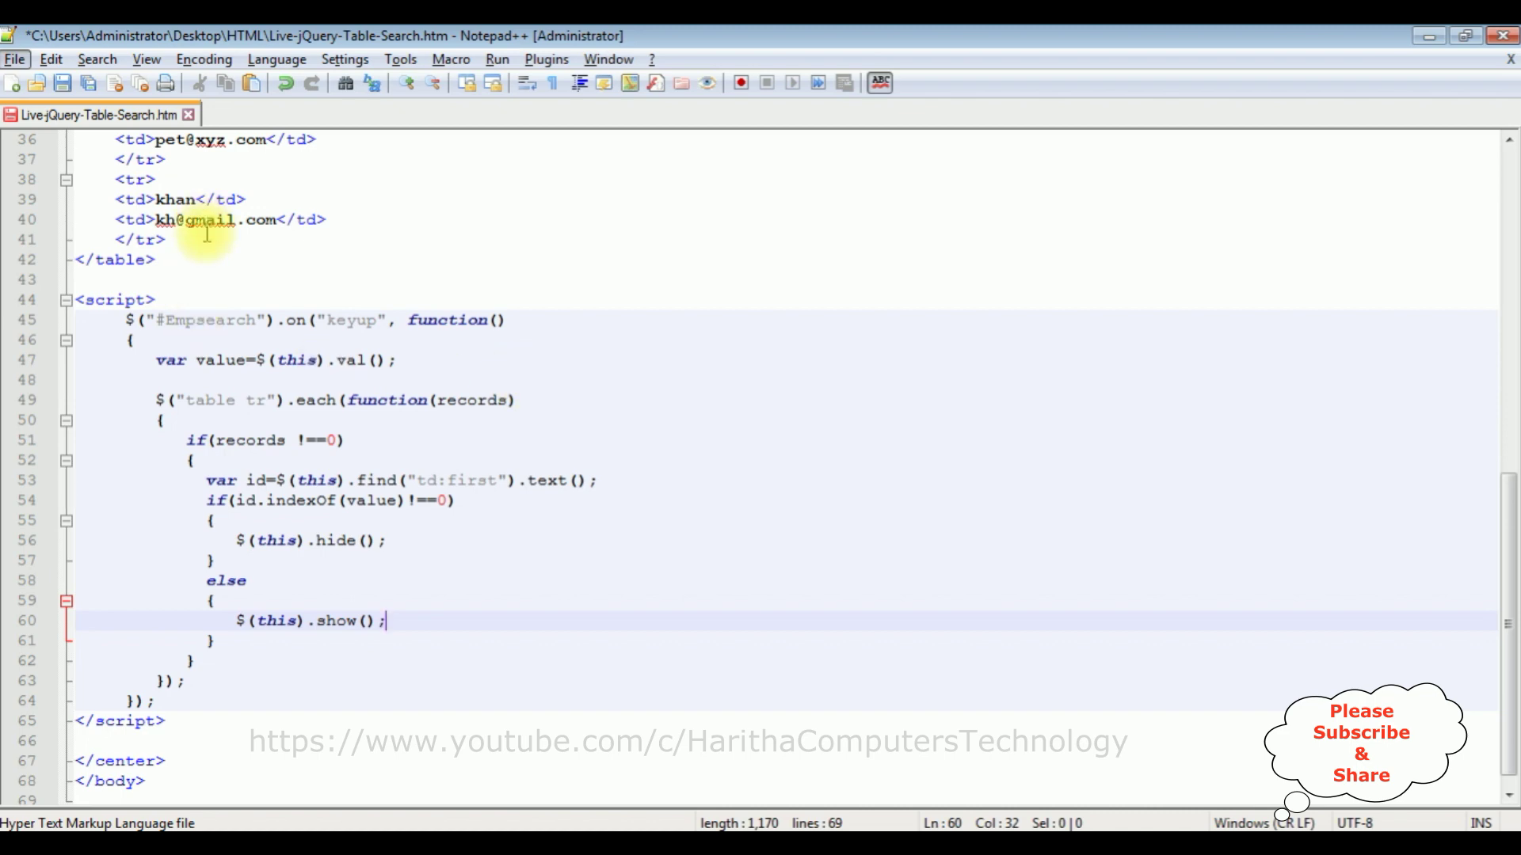
{"action": "left_click", "coordinate": [62, 83]}
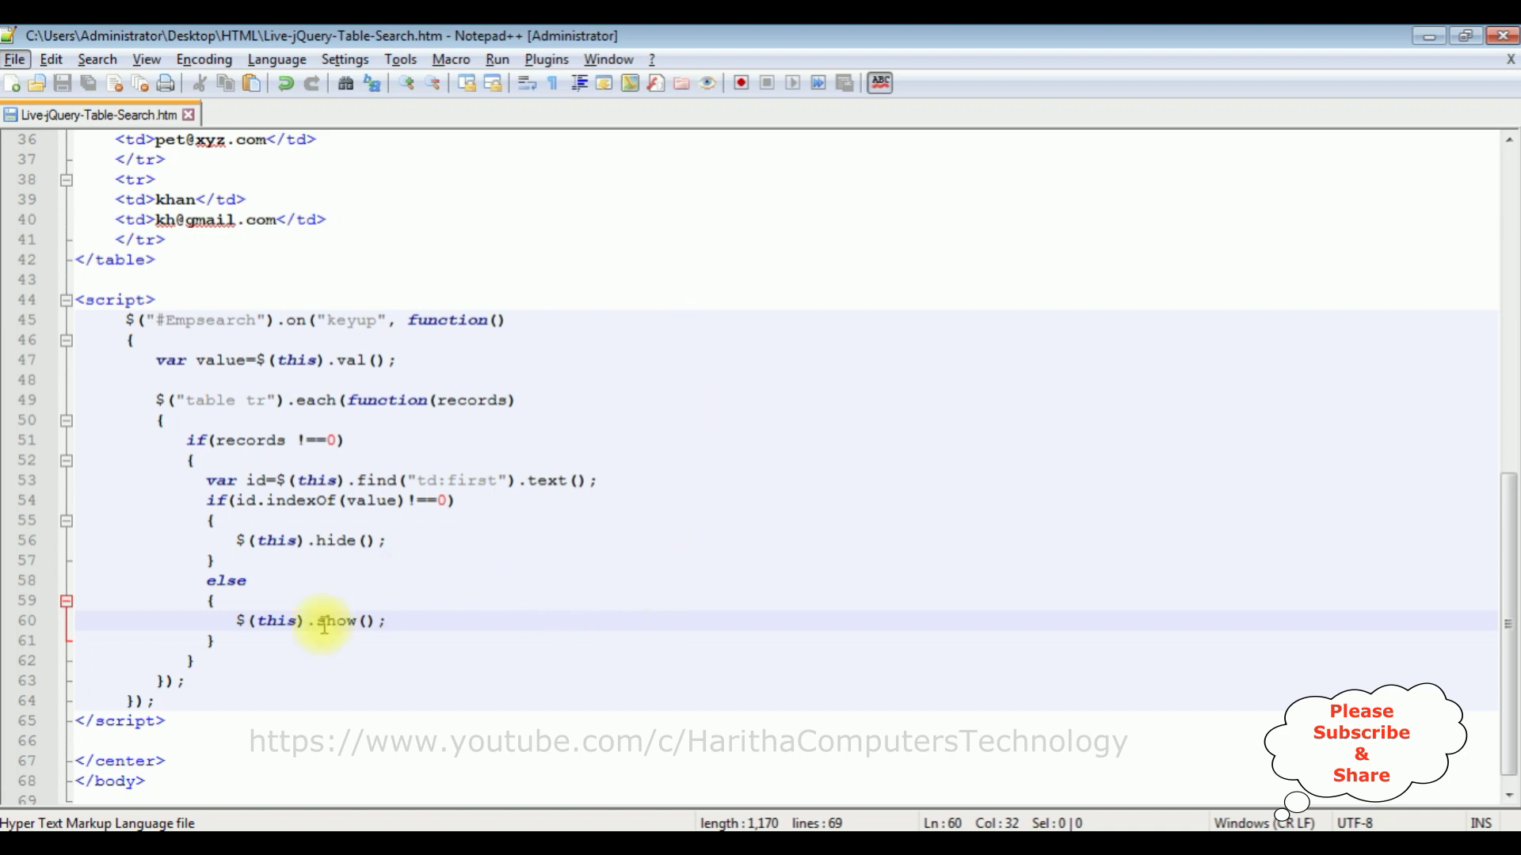
{"action": "key", "text": "alt+Tab"}
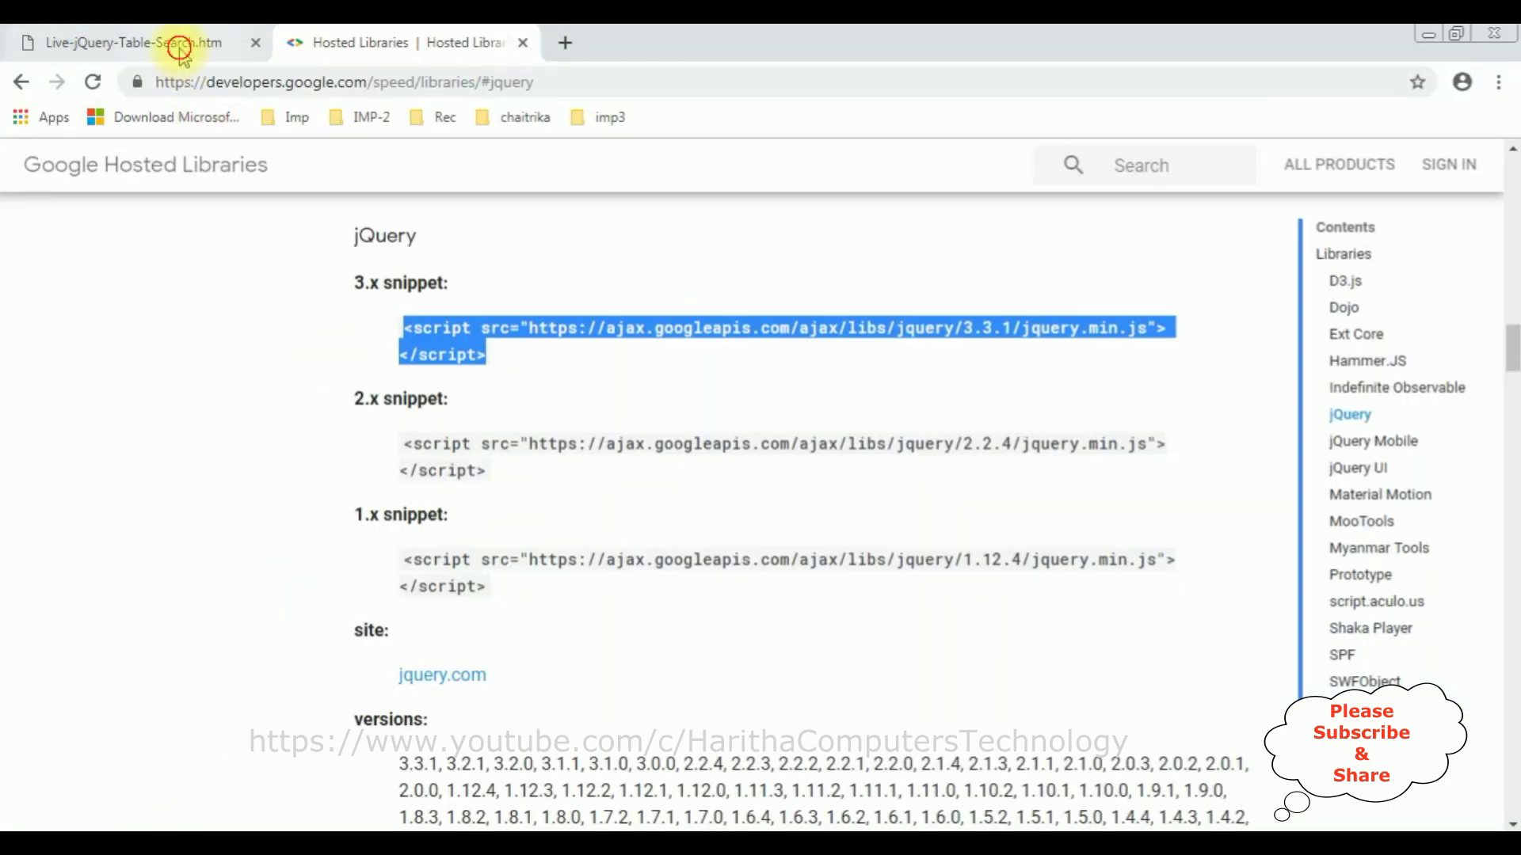
- Reload the employee page in Chrome to load the new script
{"action": "left_click", "coordinate": [176, 42]}
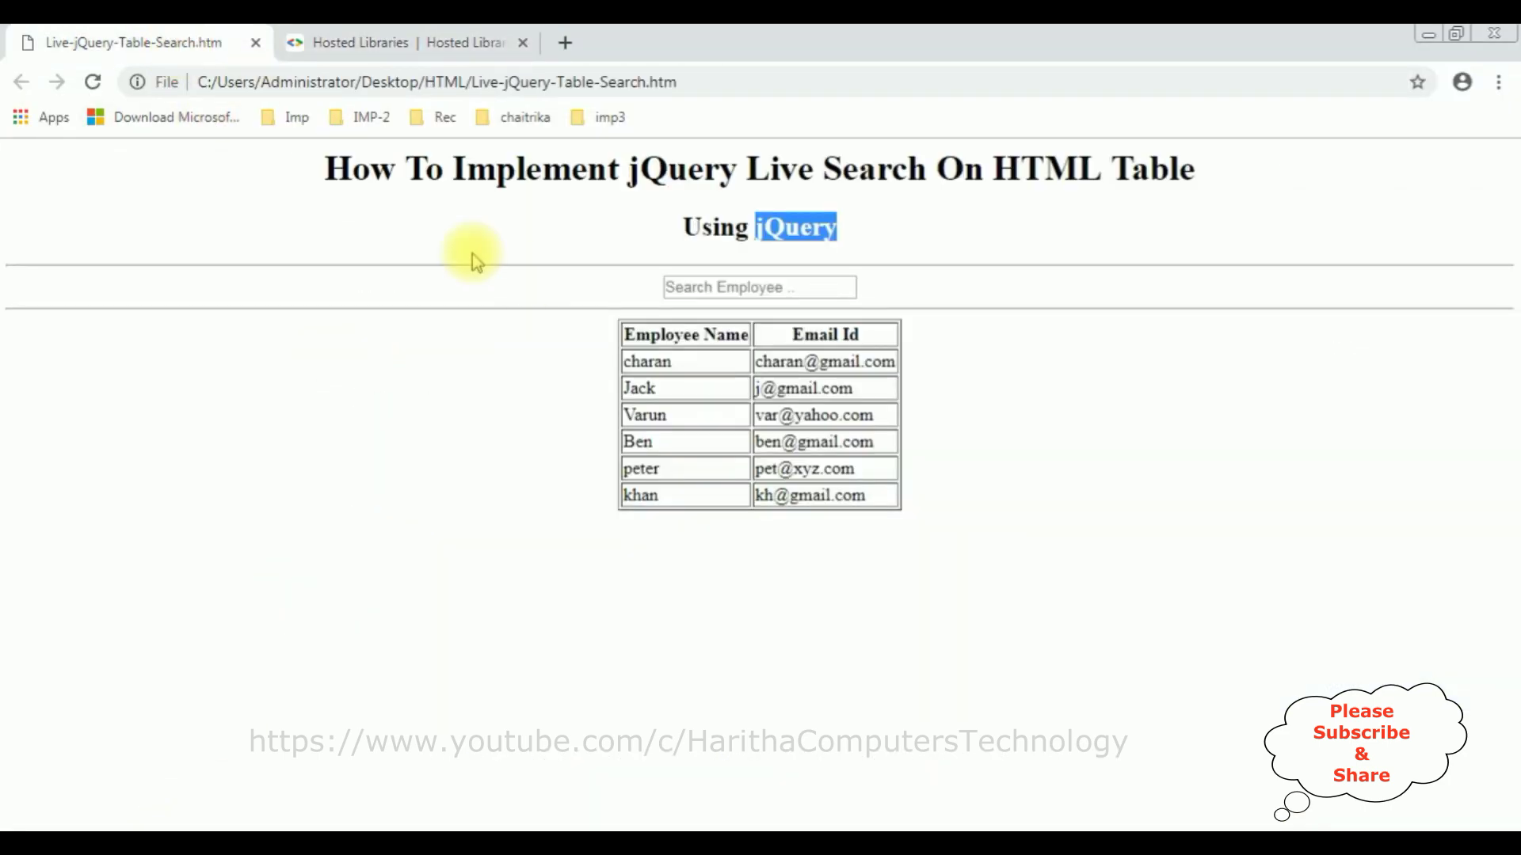
{"action": "left_click", "coordinate": [92, 81]}
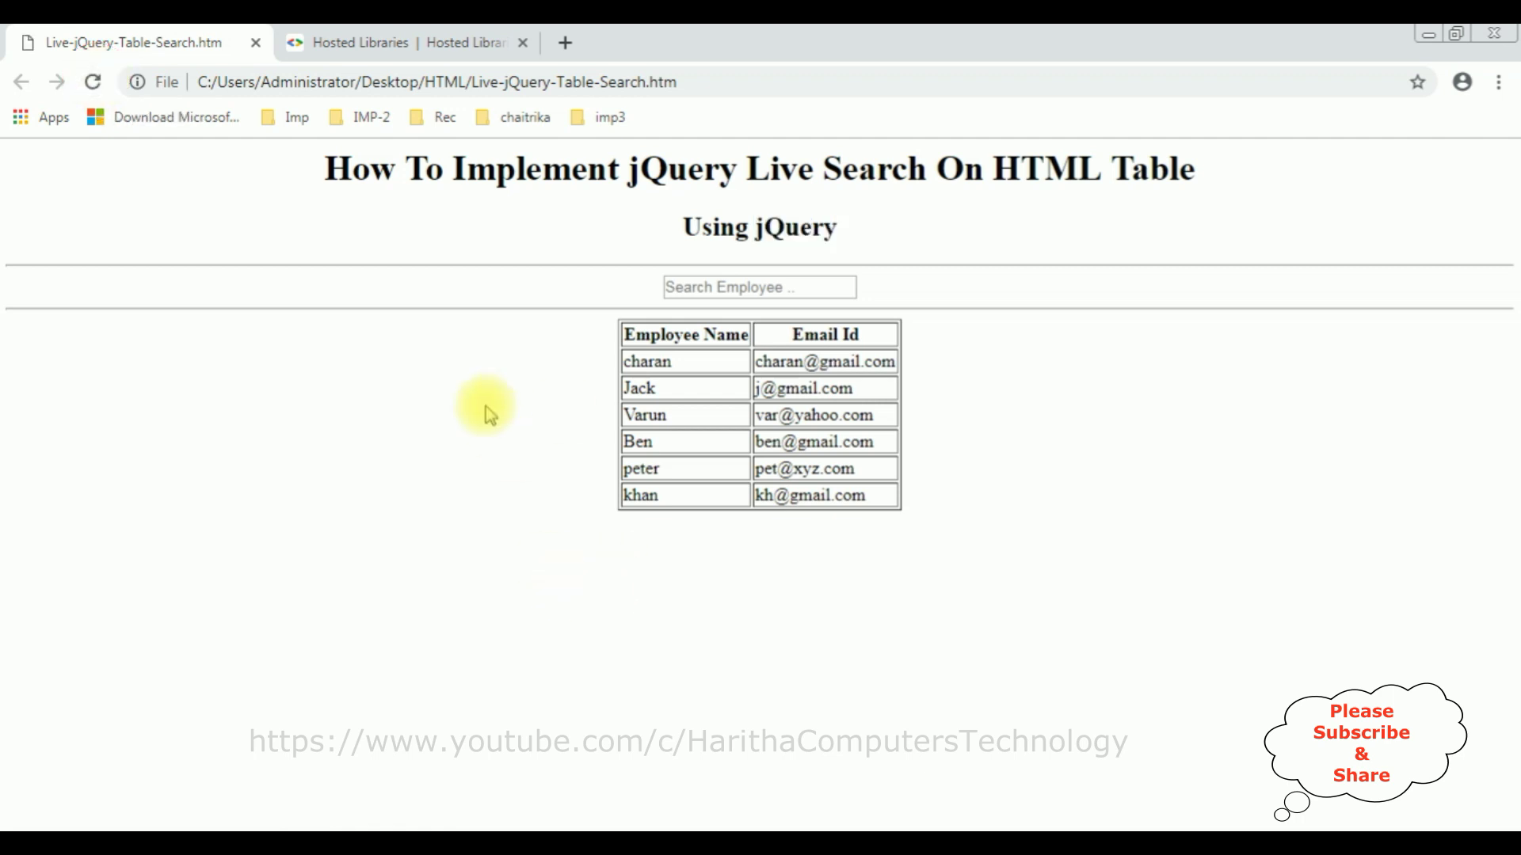
{"action": "left_click", "coordinate": [685, 288]}
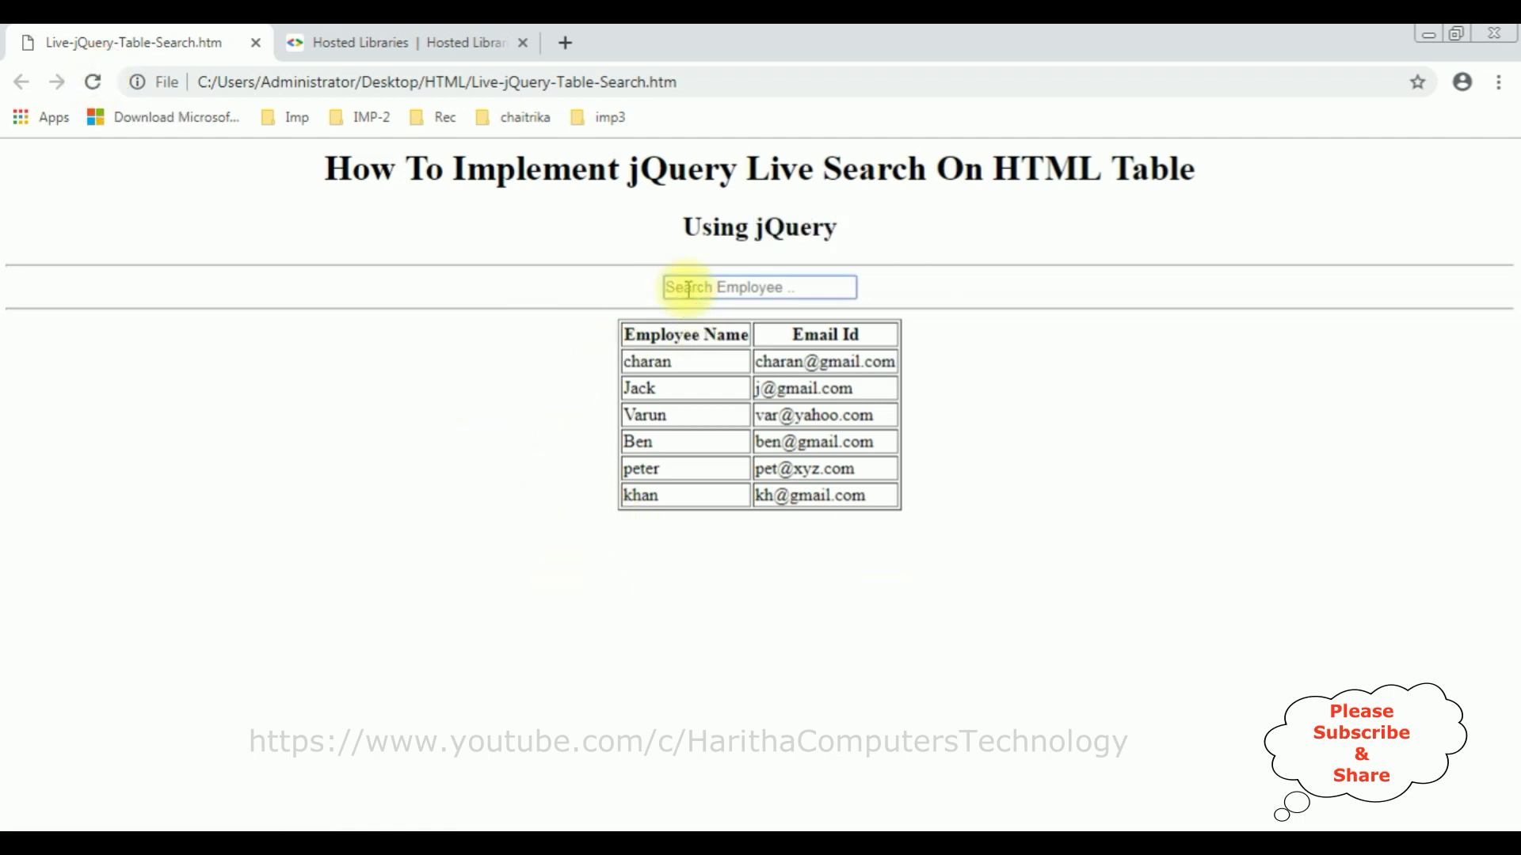
{"action": "type", "text": "k"}
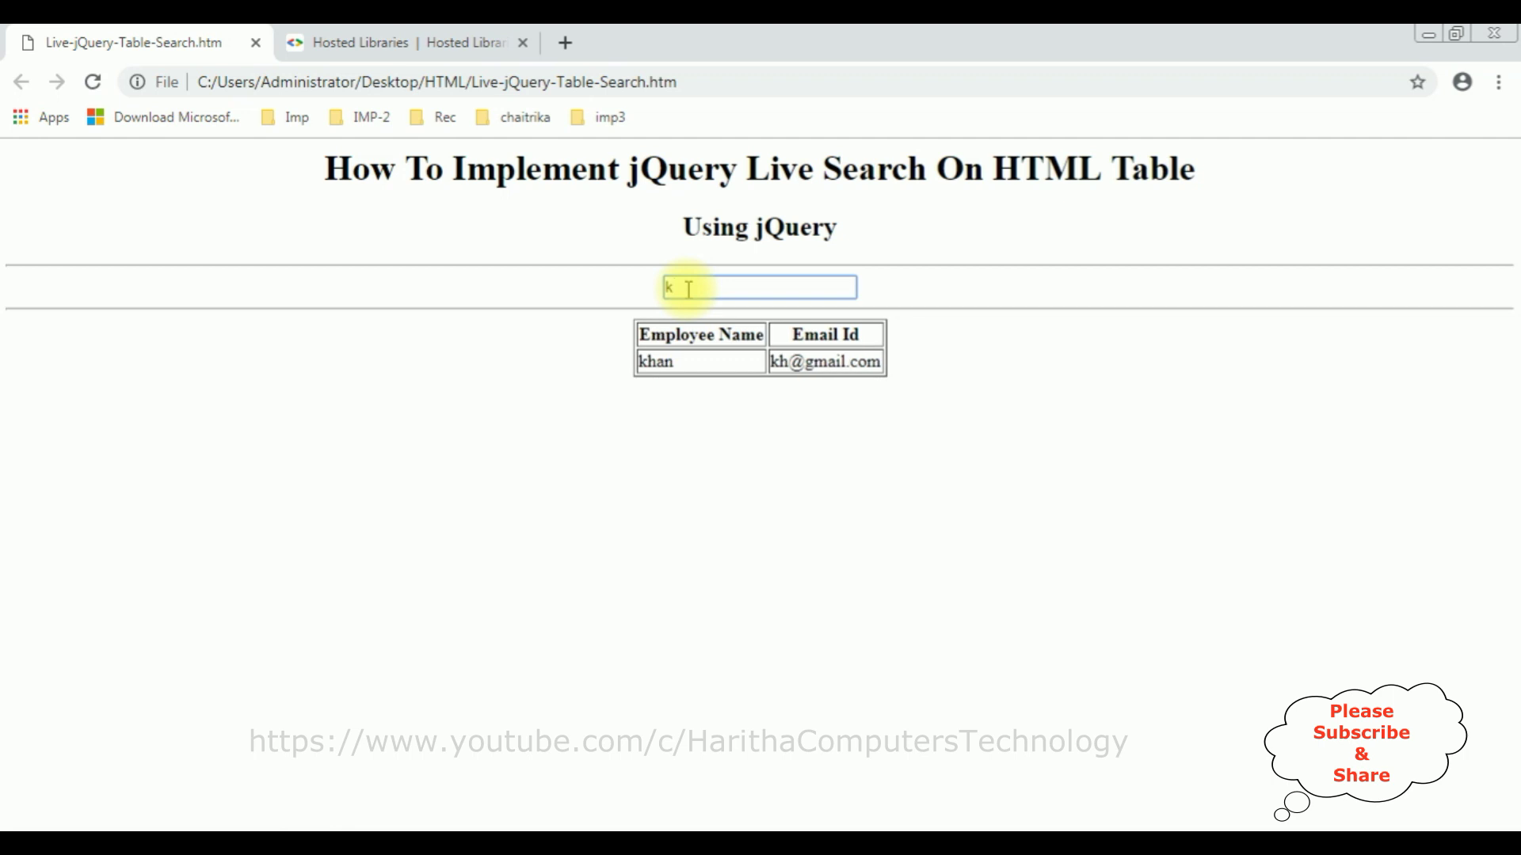
{"action": "type", "text": "k"}
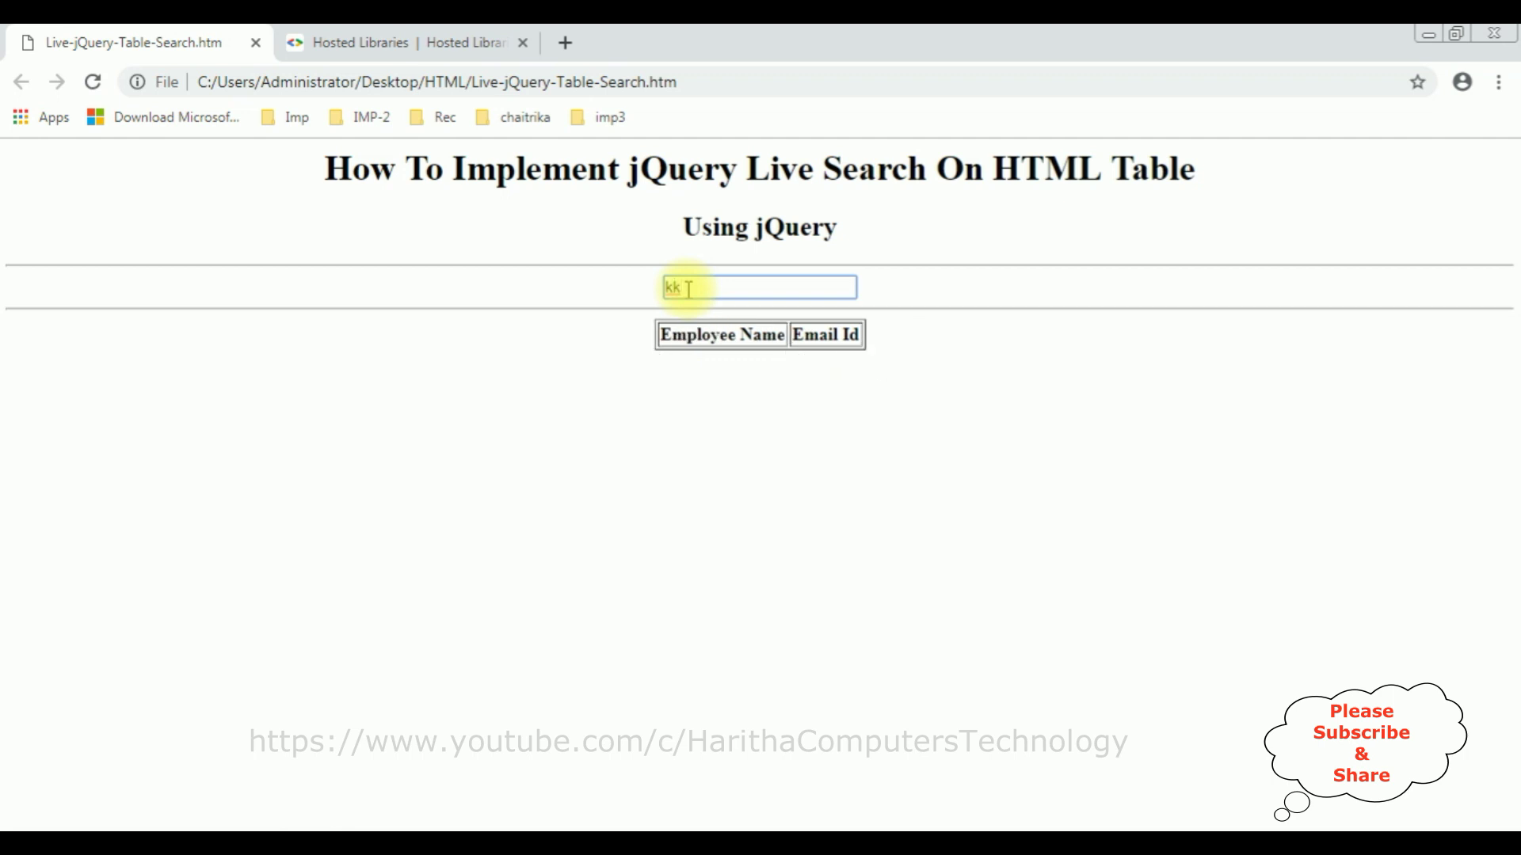
- Clear the Search Employee box so all six employees are listed again
{"action": "key", "text": "BackSpace"}
{"action": "key", "text": "BackSpace"}
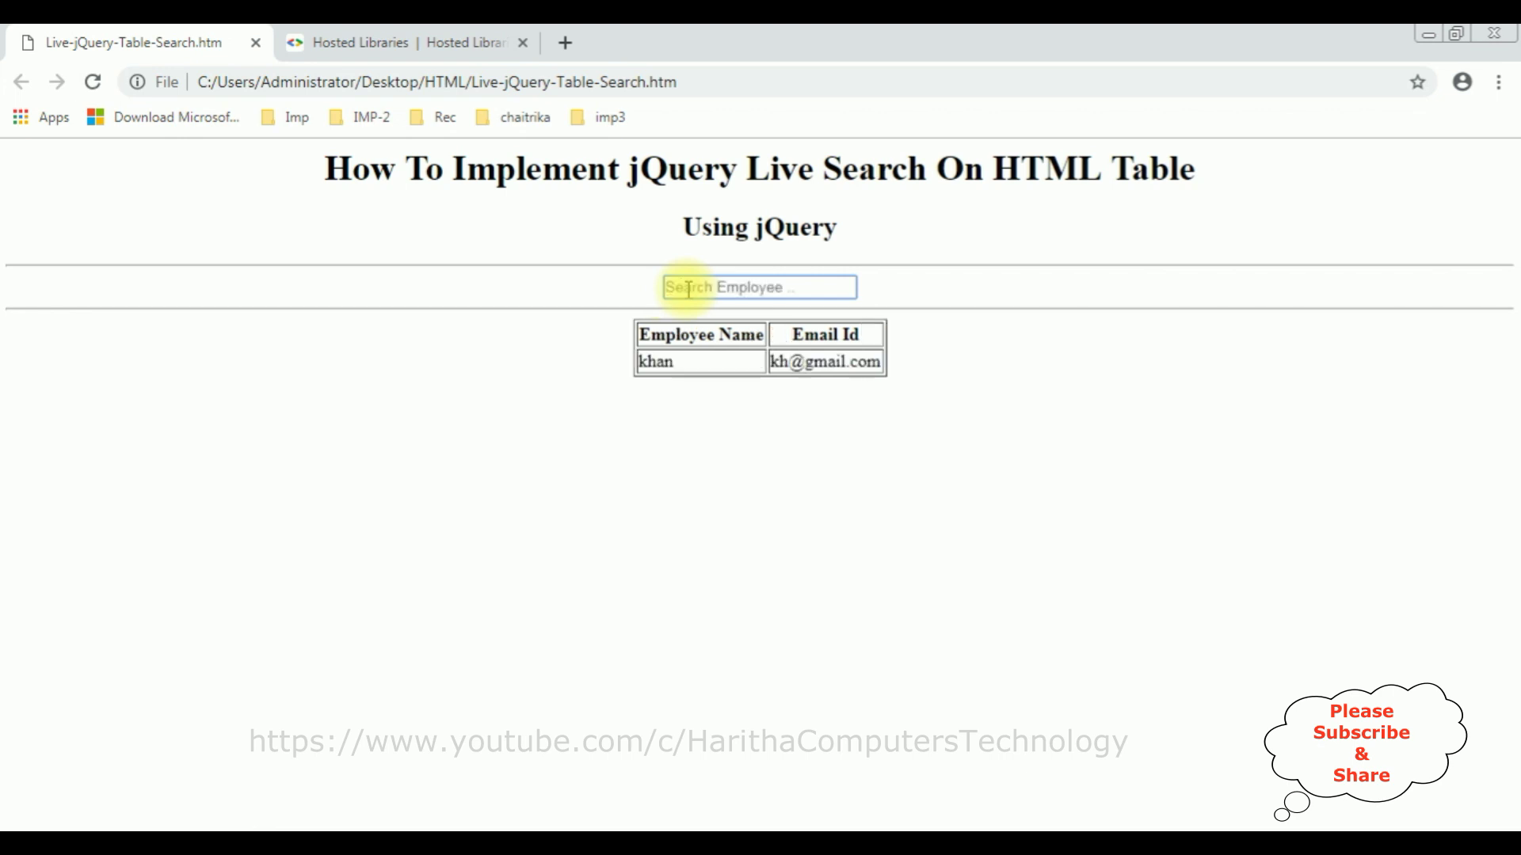
{"action": "type", "text": "c"}
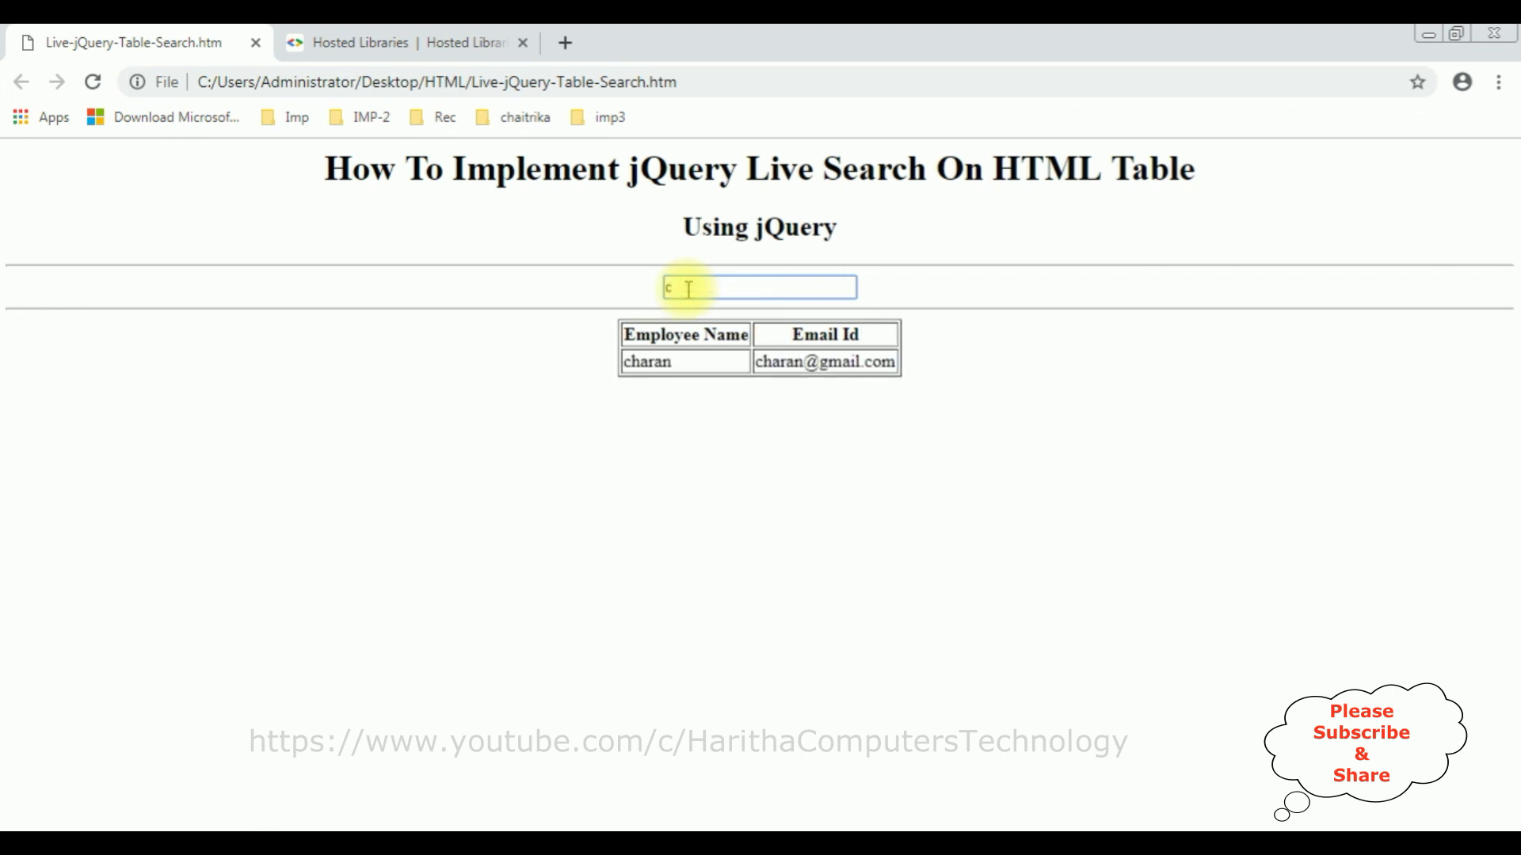
{"action": "key", "text": "BackSpace"}
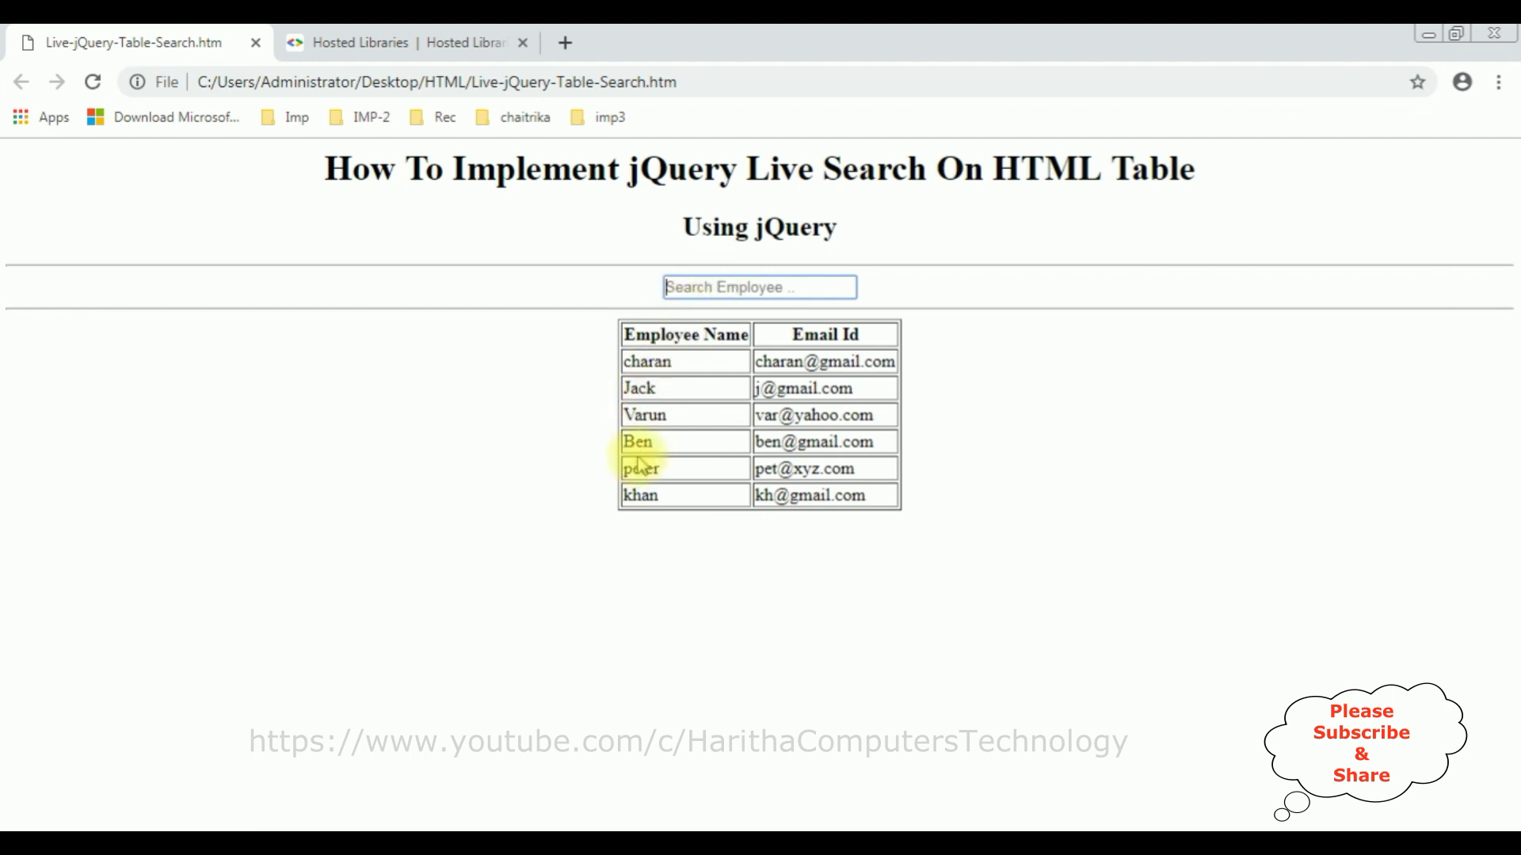
{"action": "type", "text": "b"}
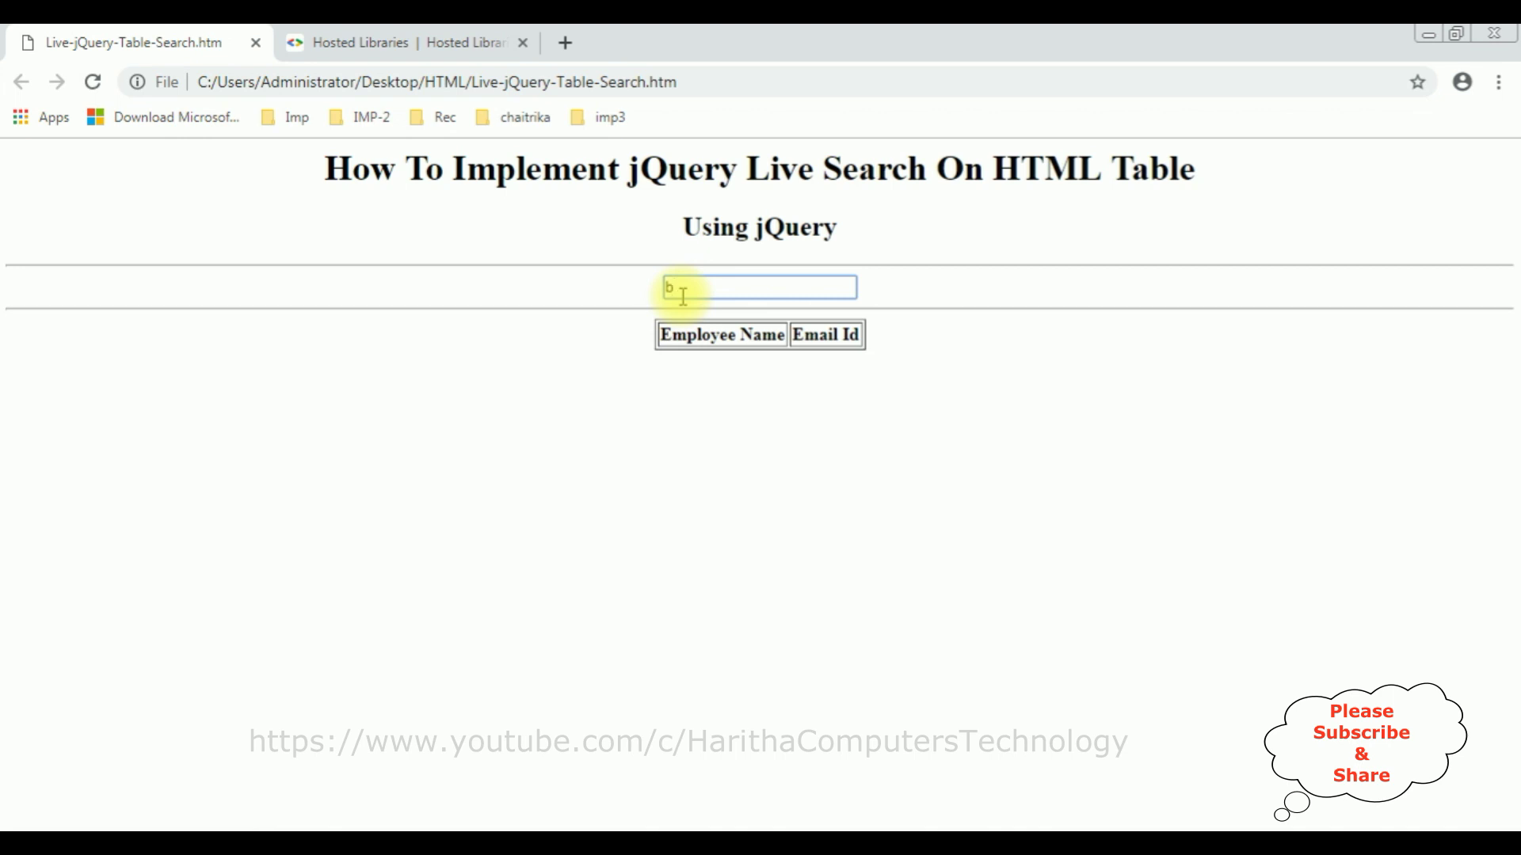
{"action": "key", "text": "BackSpace"}
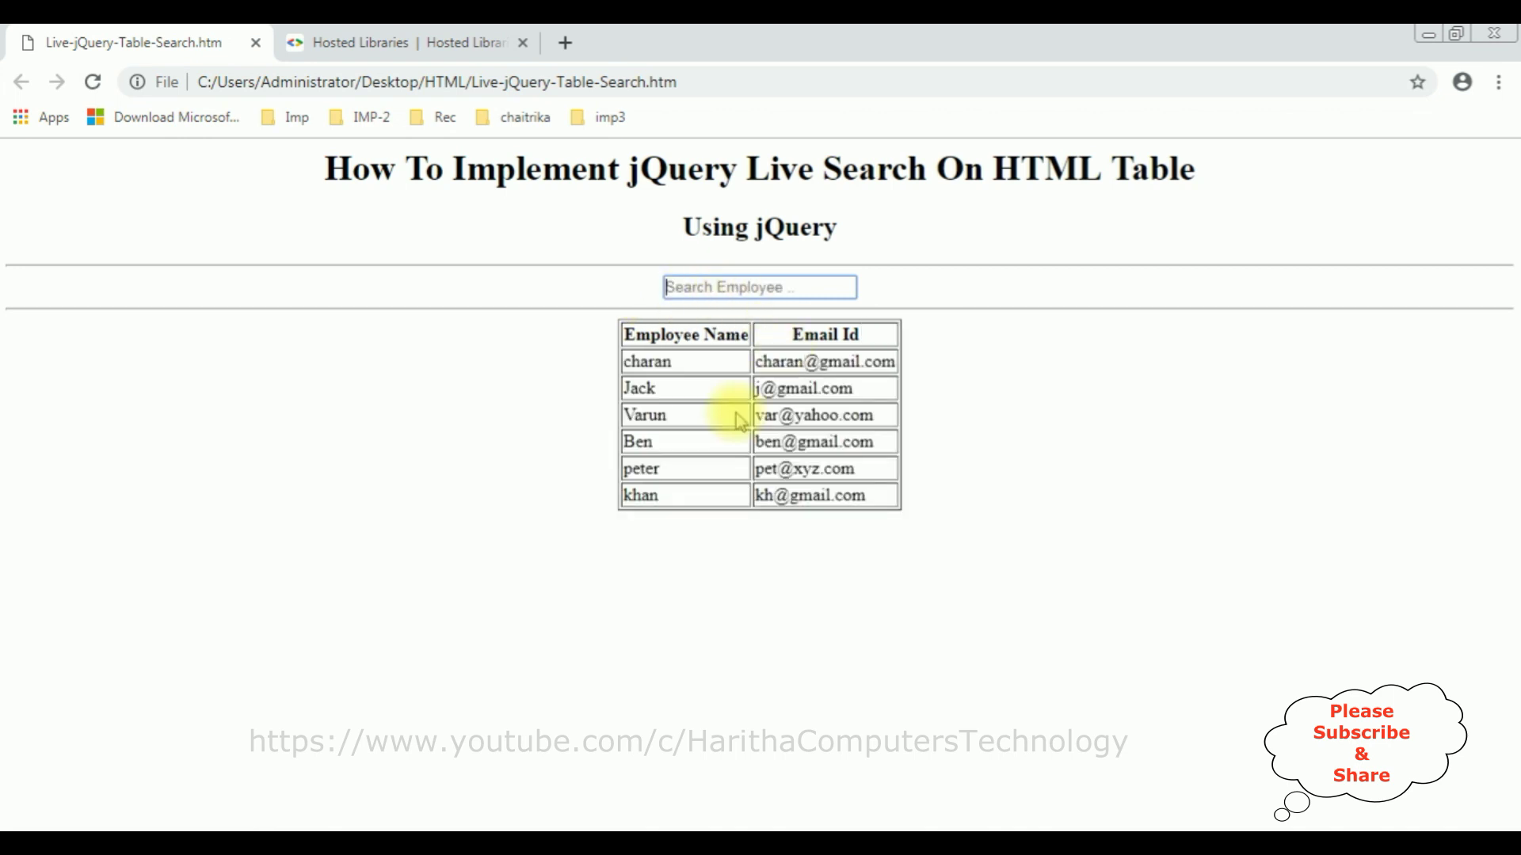
{"action": "left_click", "coordinate": [630, 442]}
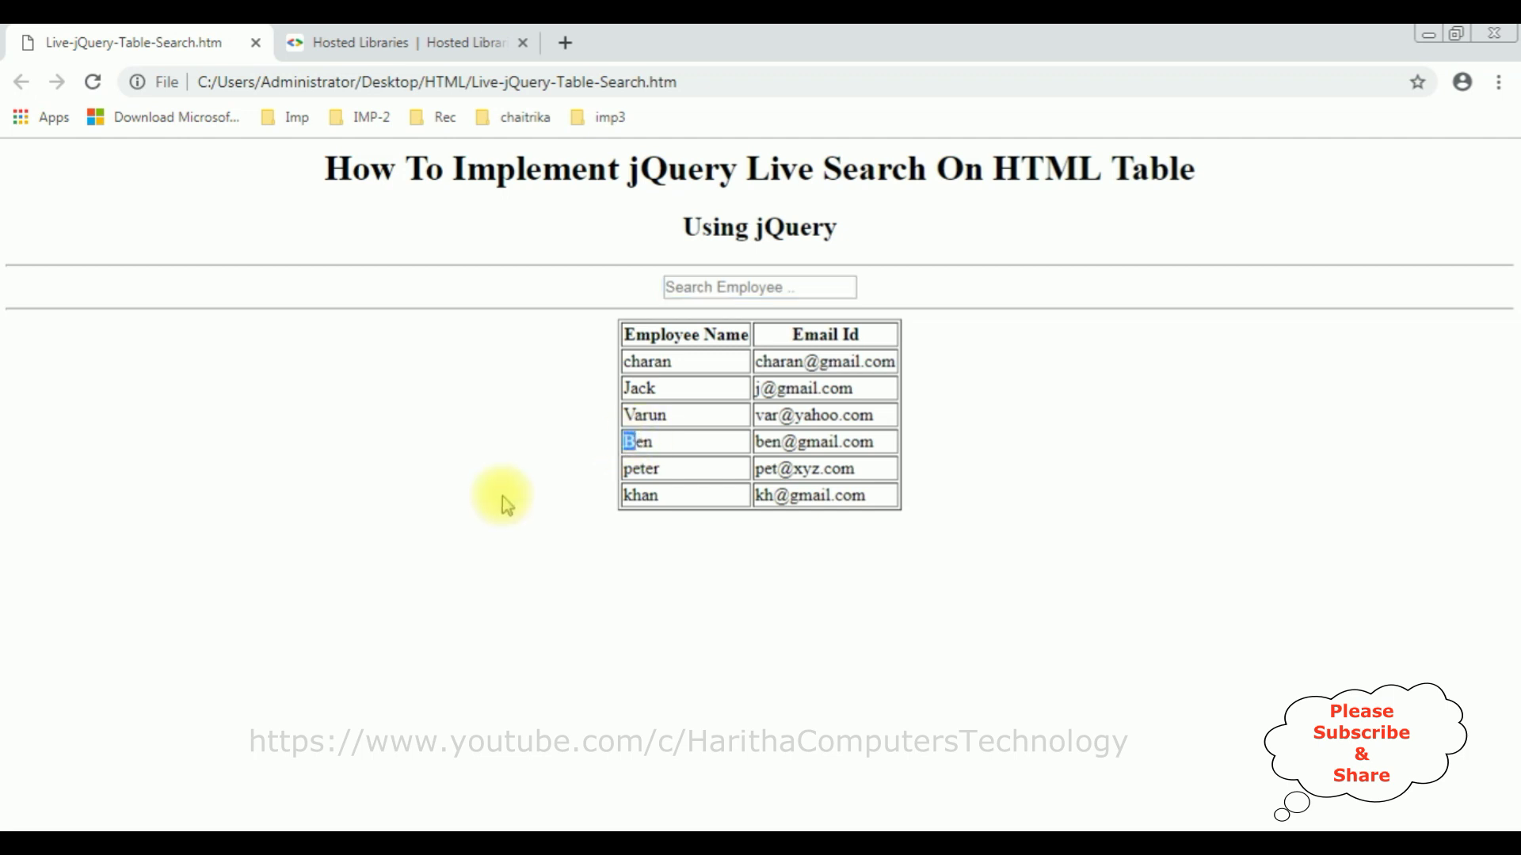
{"action": "left_click", "coordinate": [259, 818]}
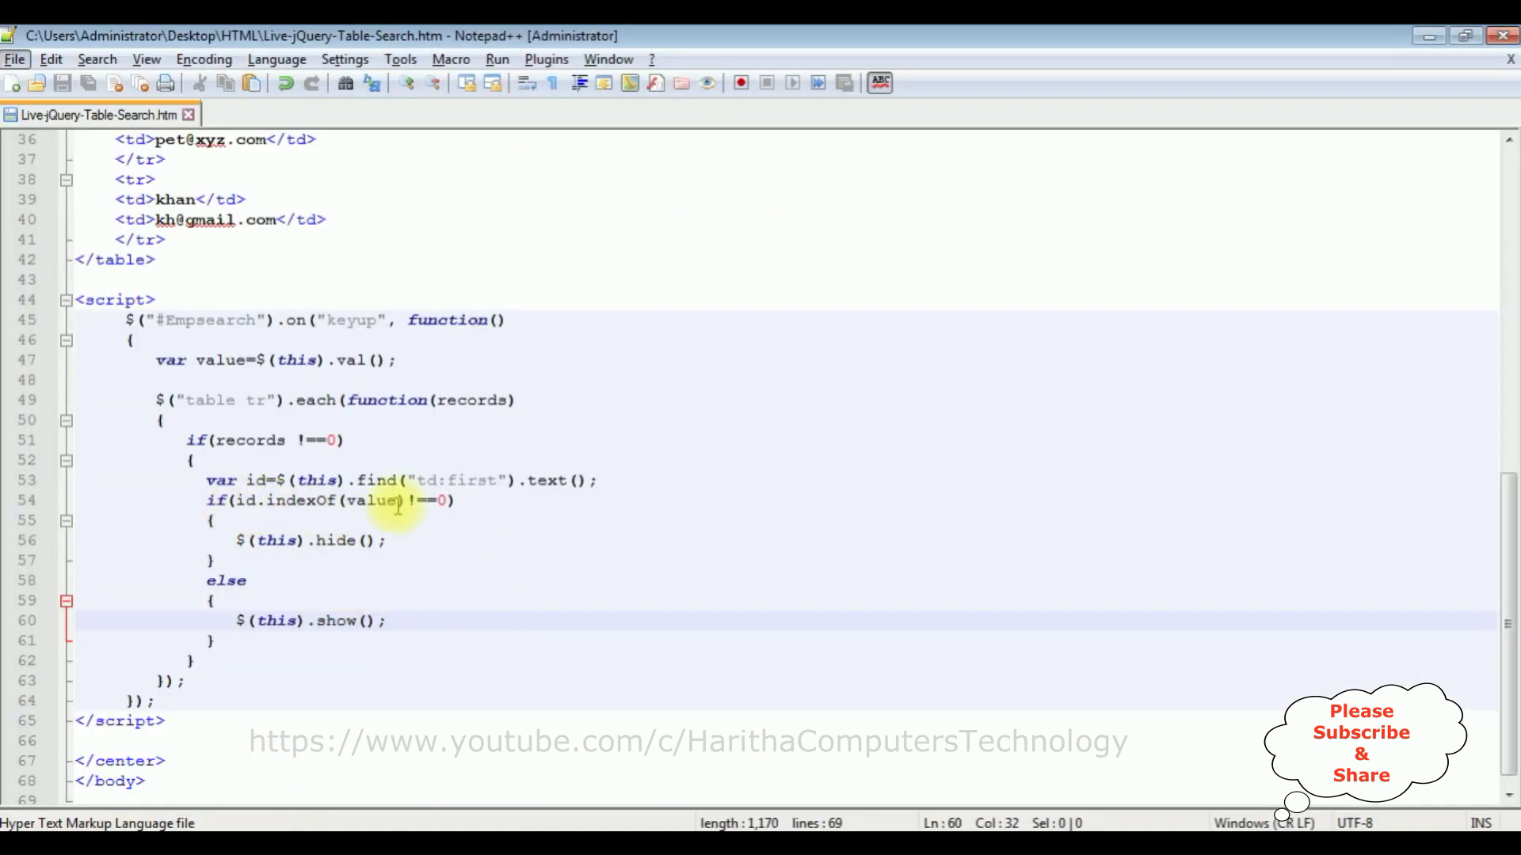
- Append && id.toLowerCase().indexOf(value.toLowerCase())<0 to the line 54 condition and save
{"action": "left_click", "coordinate": [449, 501]}
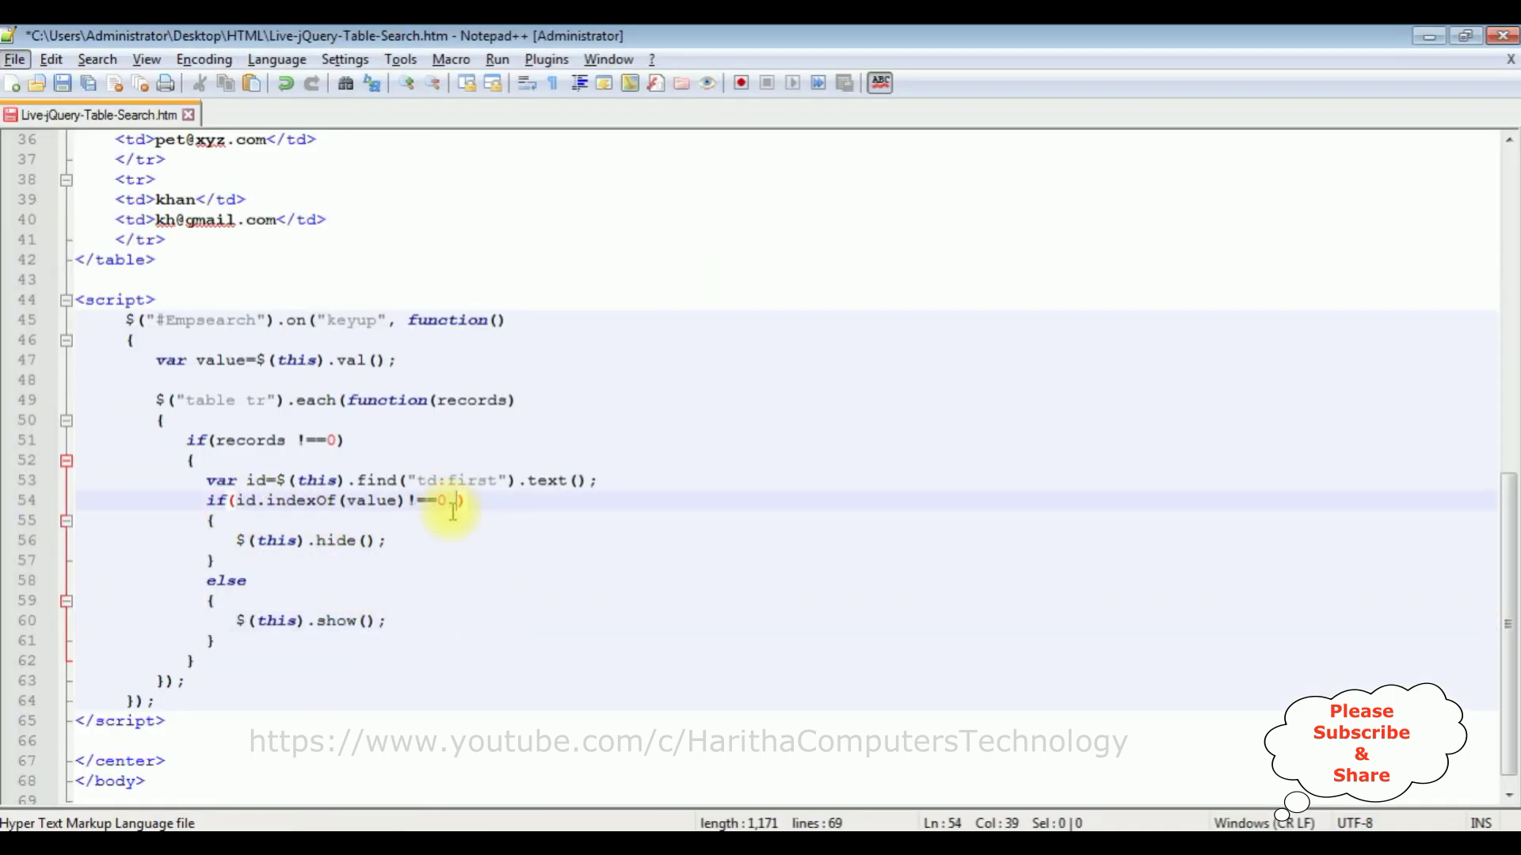
{"action": "type", "text": "&& "}
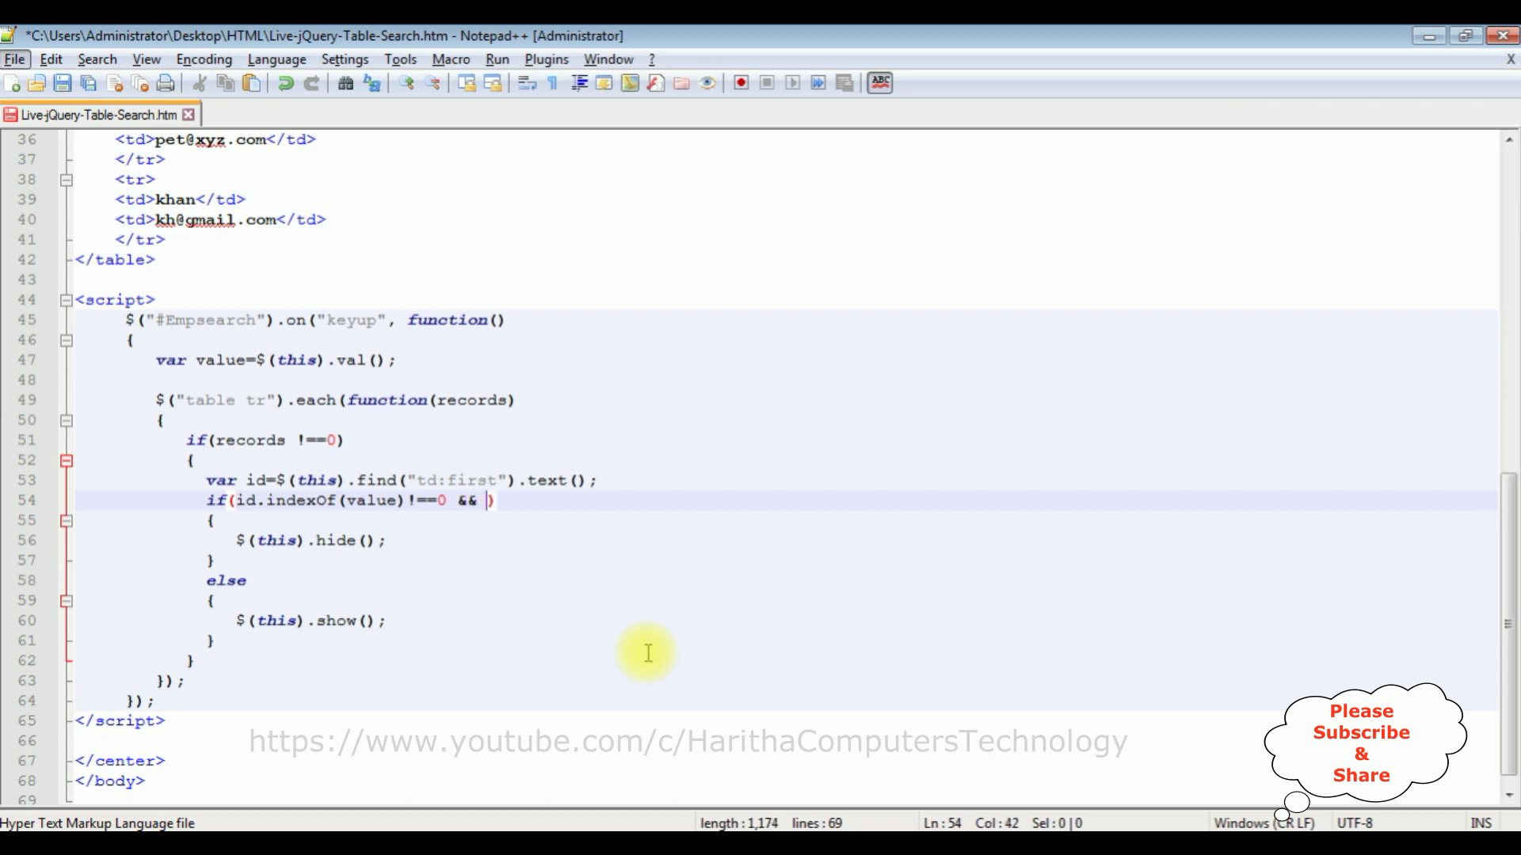
{"action": "type", "text": "id.to"}
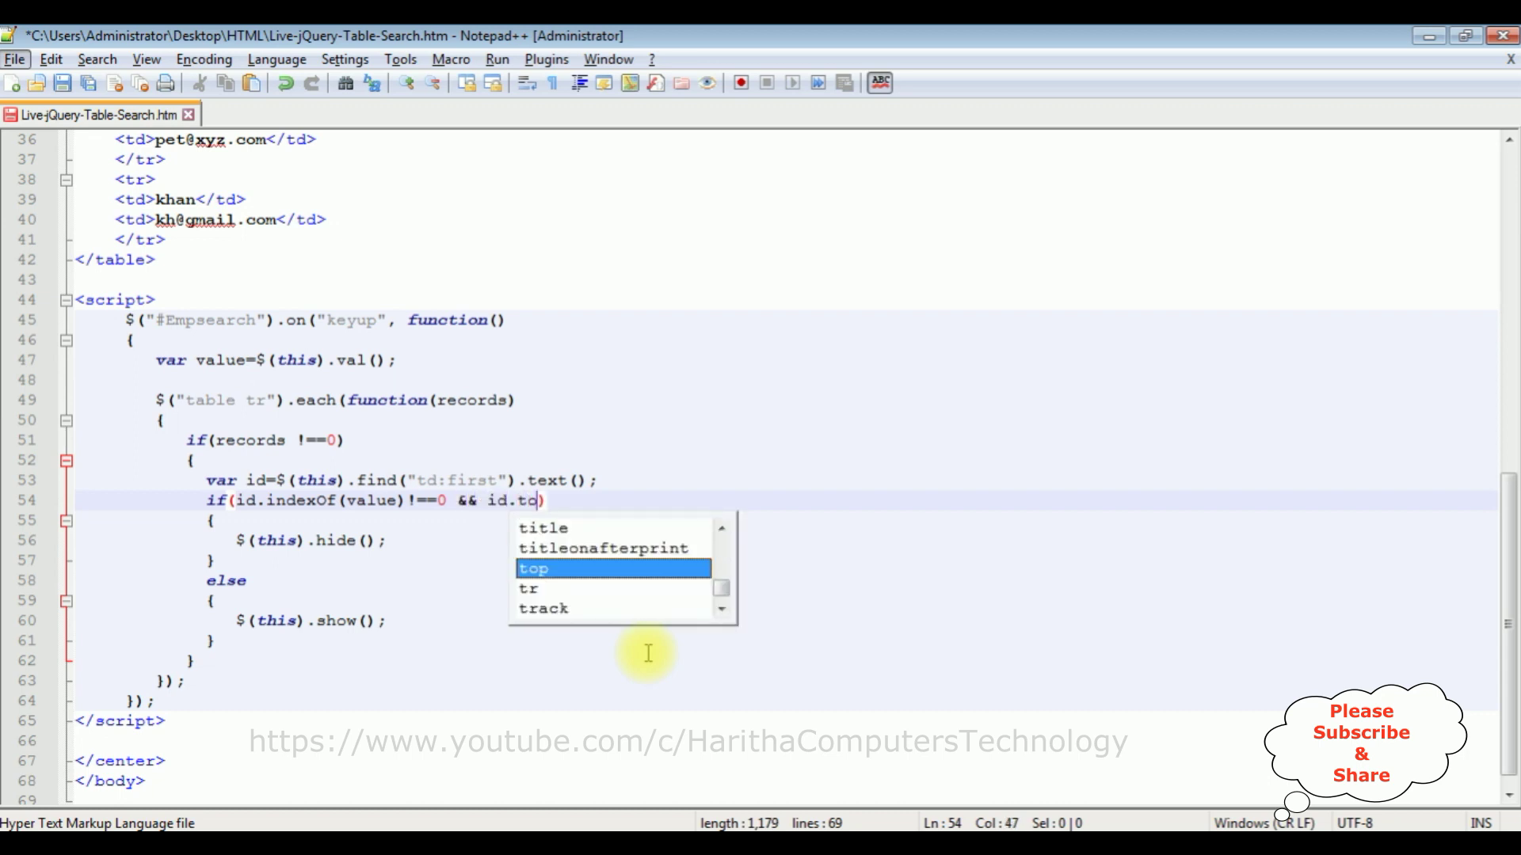
{"action": "type", "text": "LowerCa"}
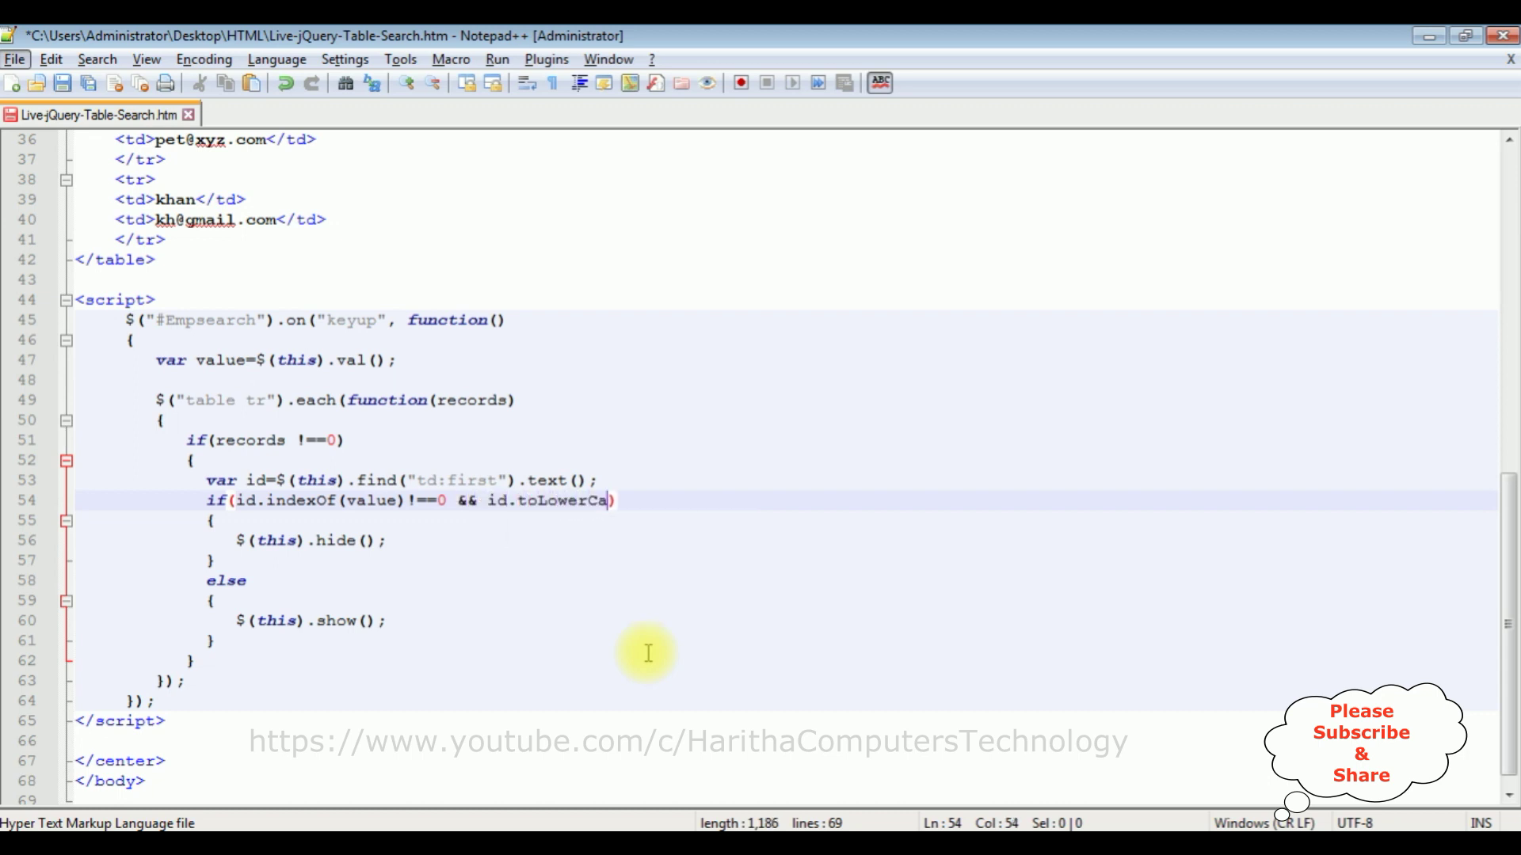
{"action": "type", "text": "se"}
{"action": "type", "text": "()"}
{"action": "type", "text": ".index"}
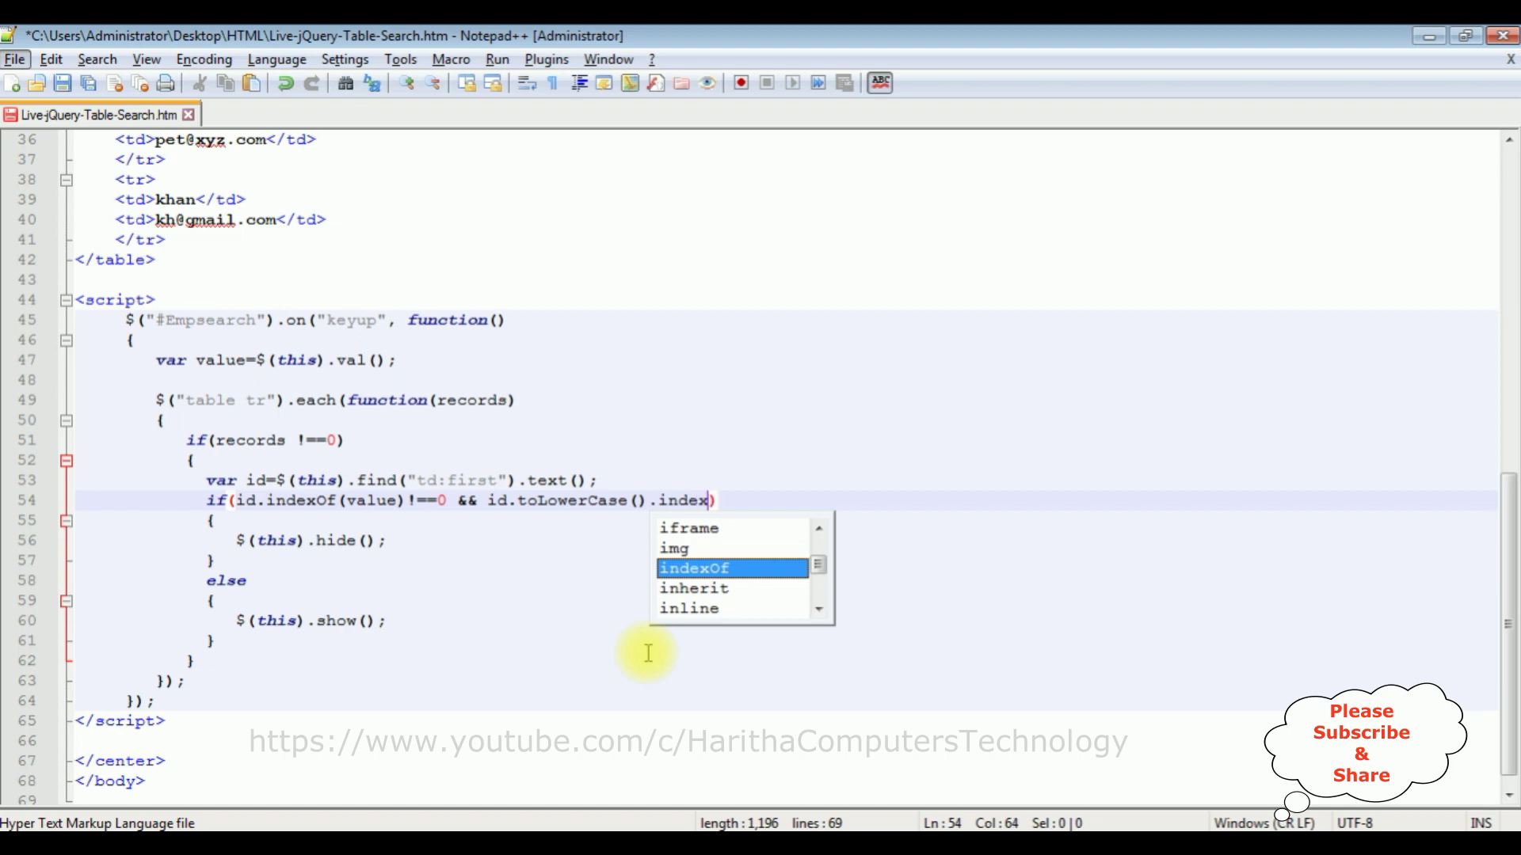
{"action": "type", "text": "Of("}
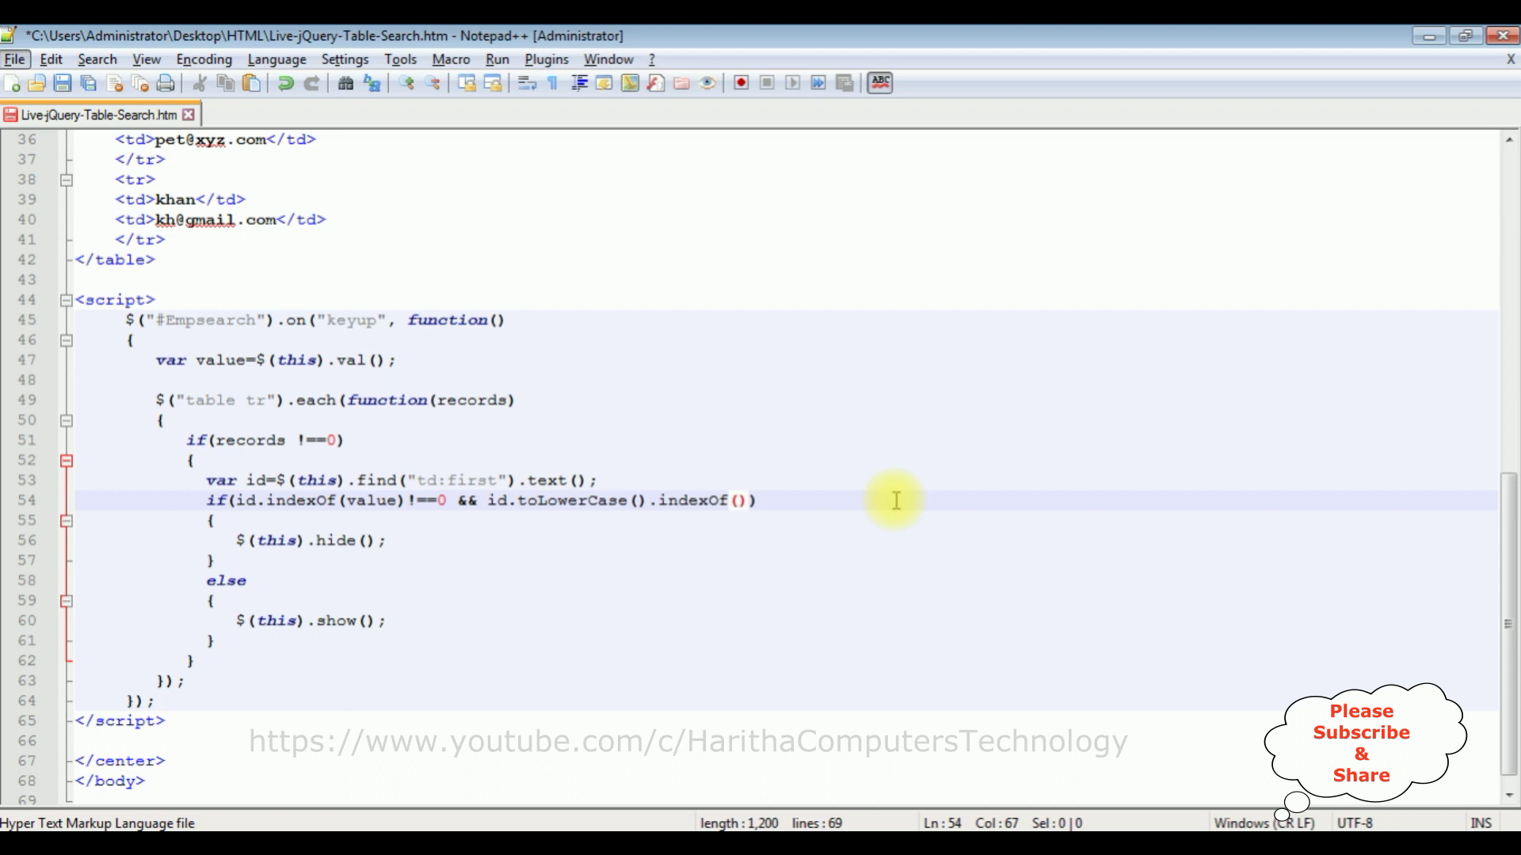
{"action": "type", "text": "value."}
{"action": "type", "text": "toLo"}
{"action": "key", "text": "Return"}
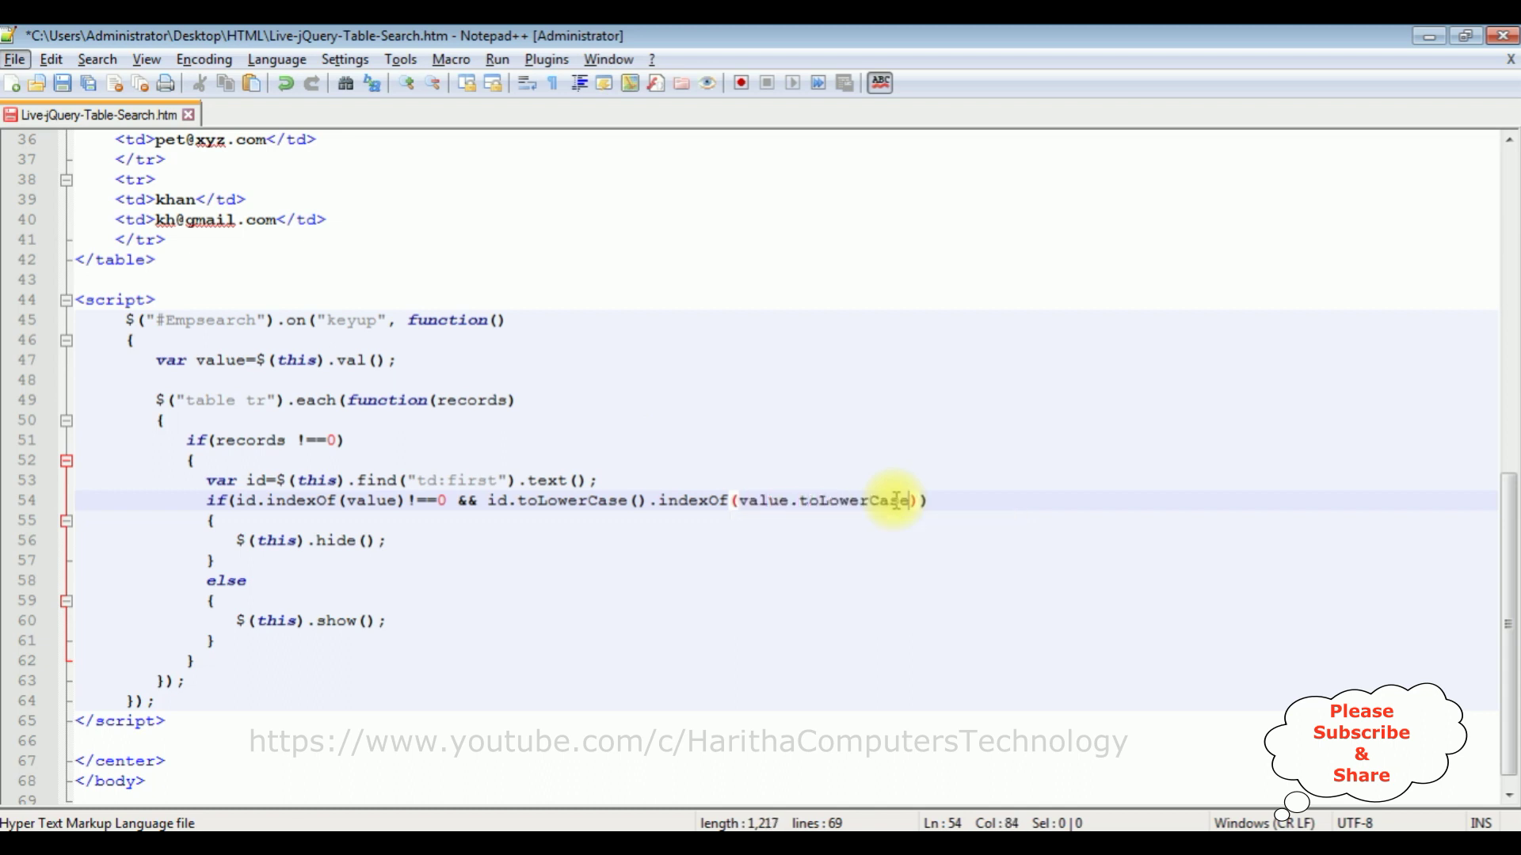
{"action": "type", "text": "()"}
{"action": "key", "text": "Right"}
{"action": "type", "text": "<0"}
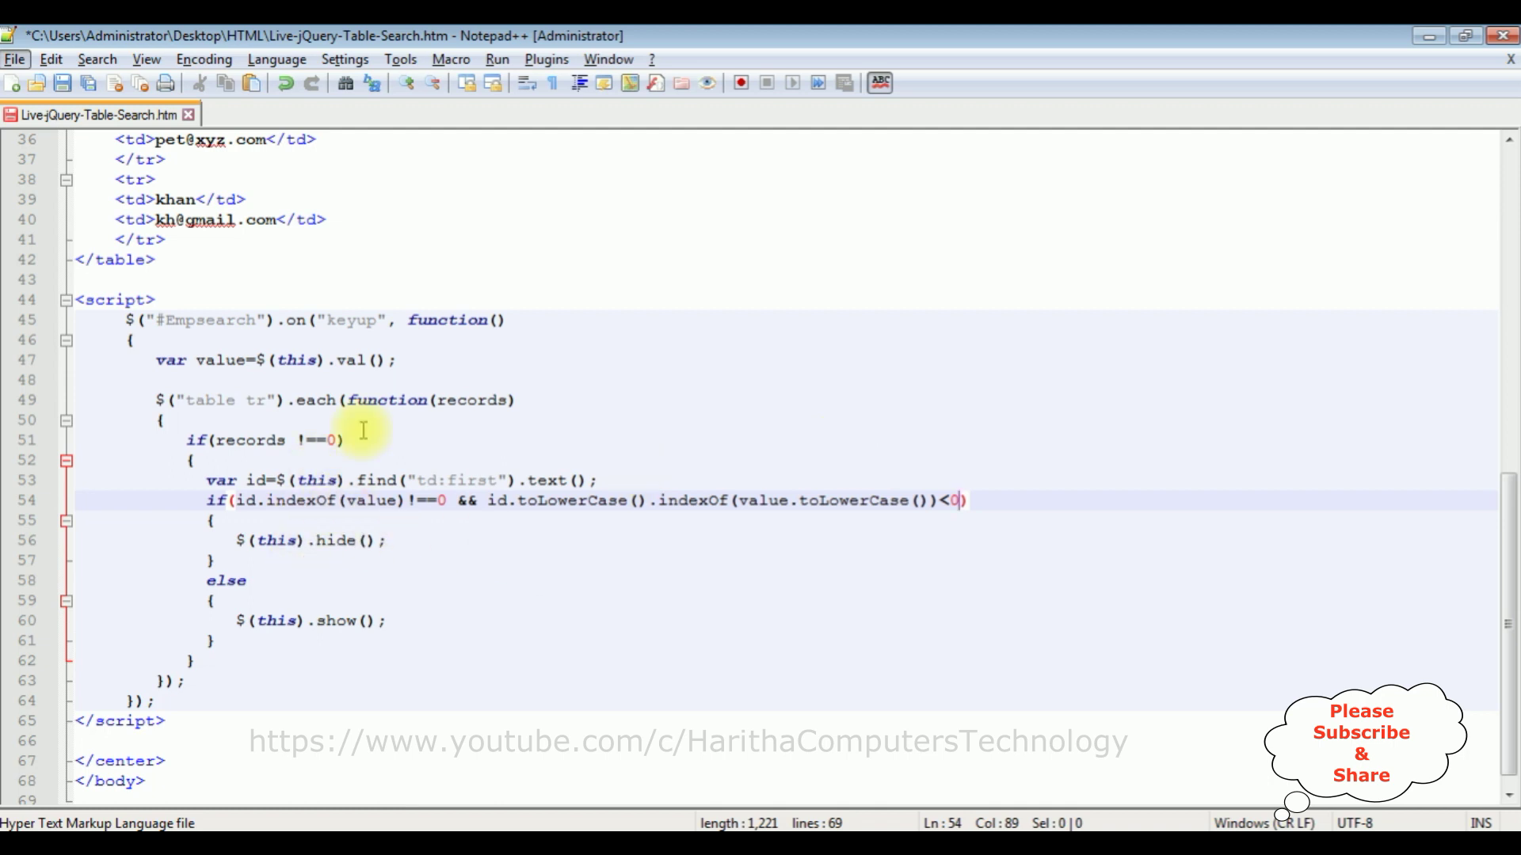
{"action": "left_click", "coordinate": [62, 82]}
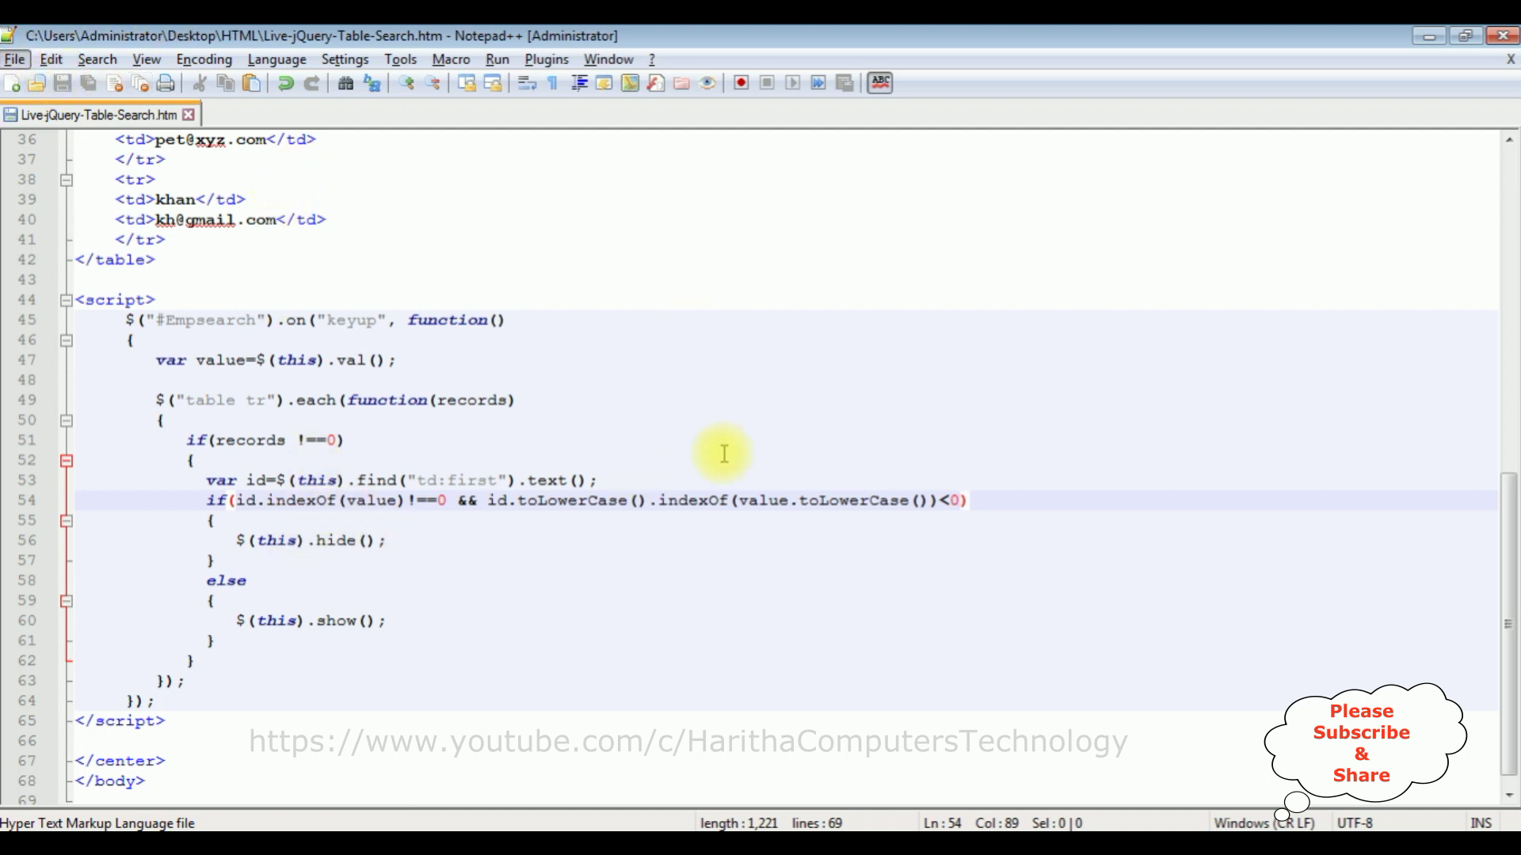
- Reload the page and test searches b, j and charan, each leaving one matching row
{"action": "left_click", "coordinate": [237, 823]}
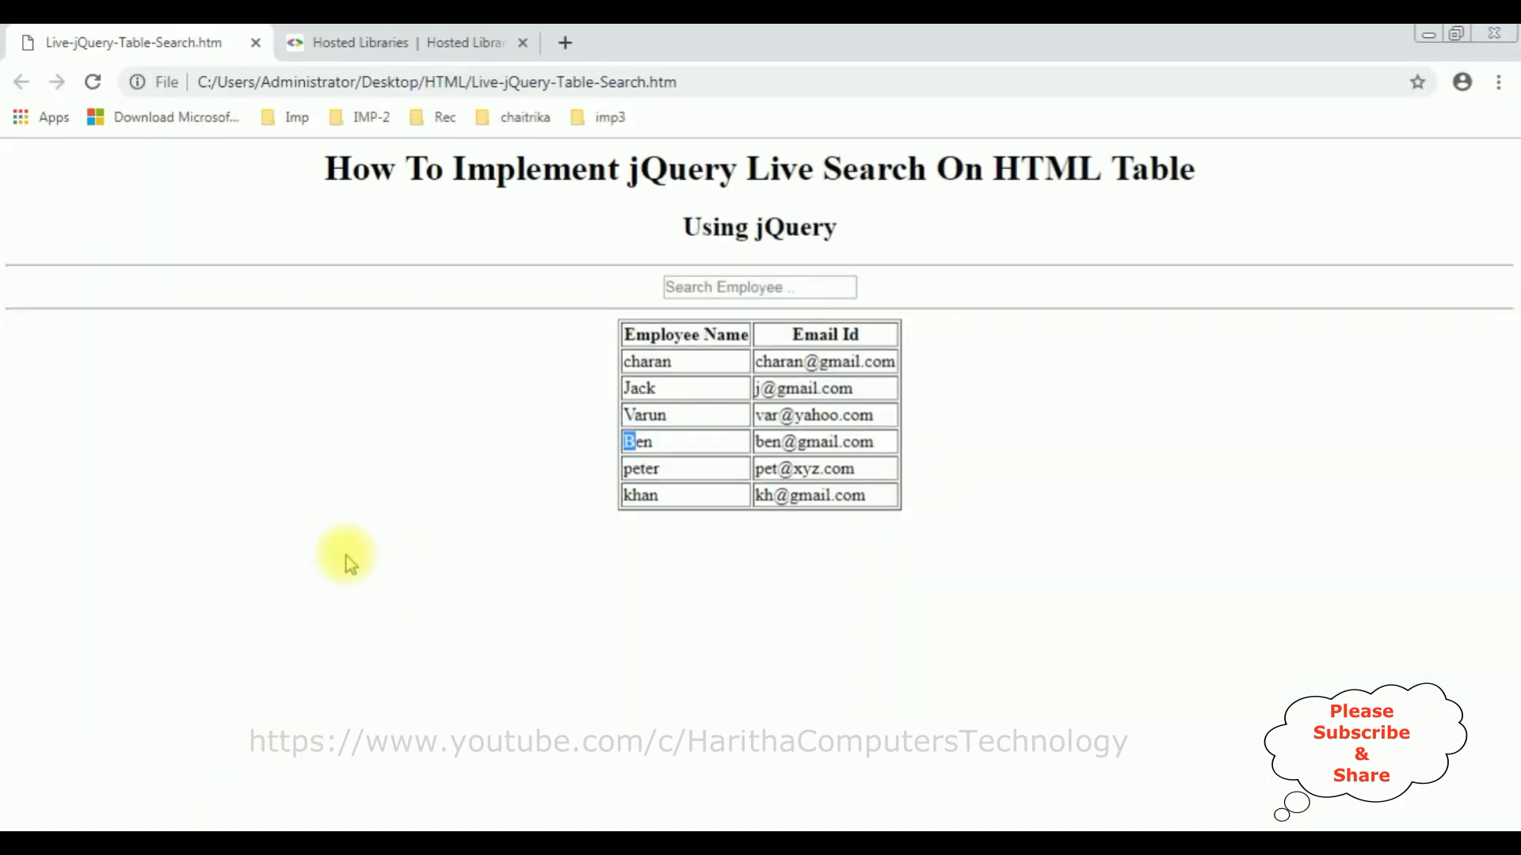
{"action": "left_click", "coordinate": [91, 81]}
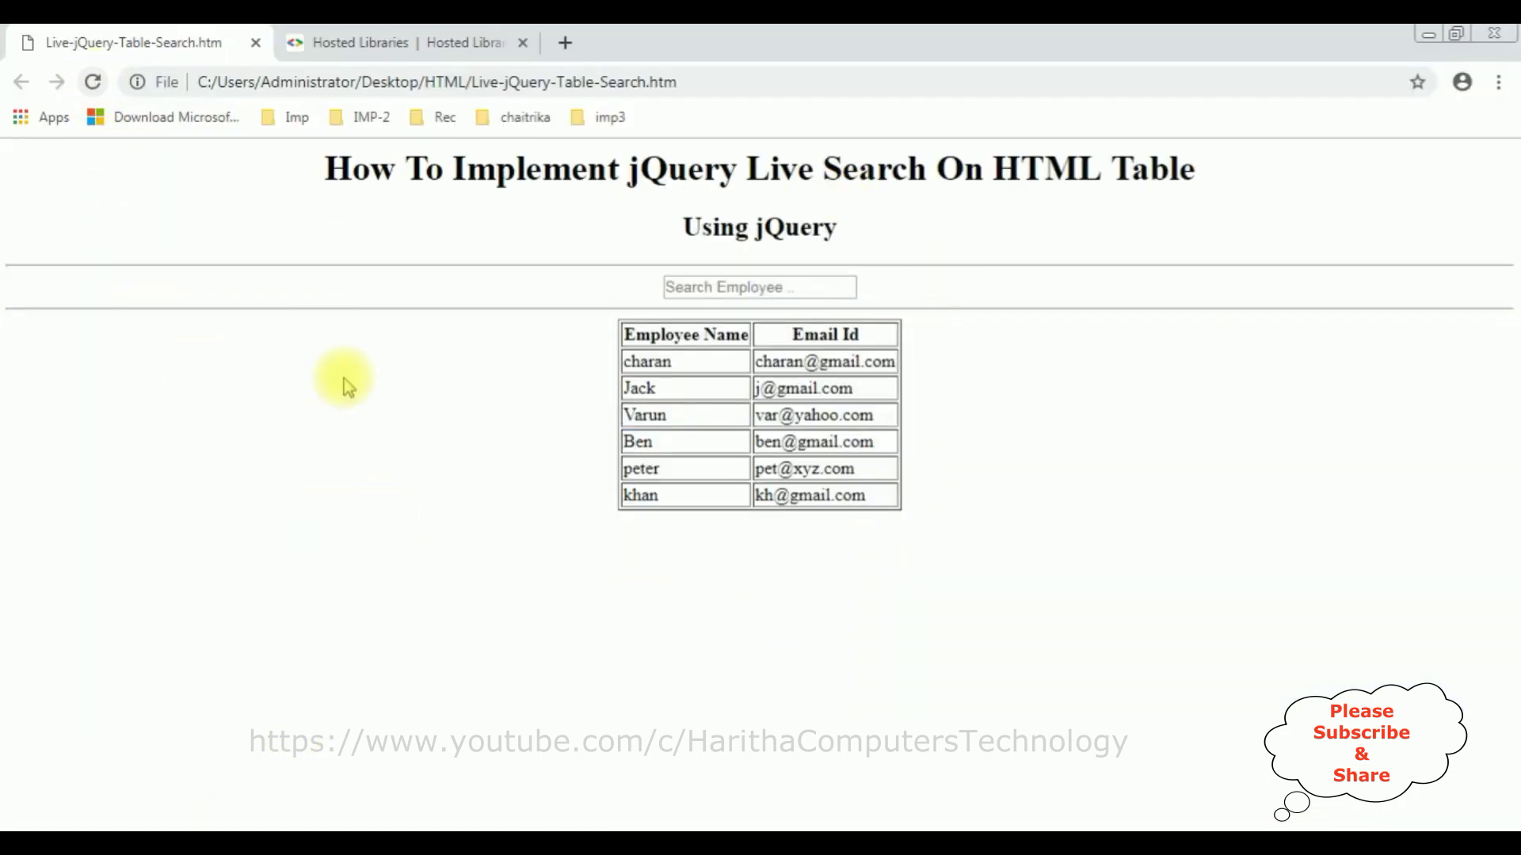
{"action": "left_click", "coordinate": [686, 291]}
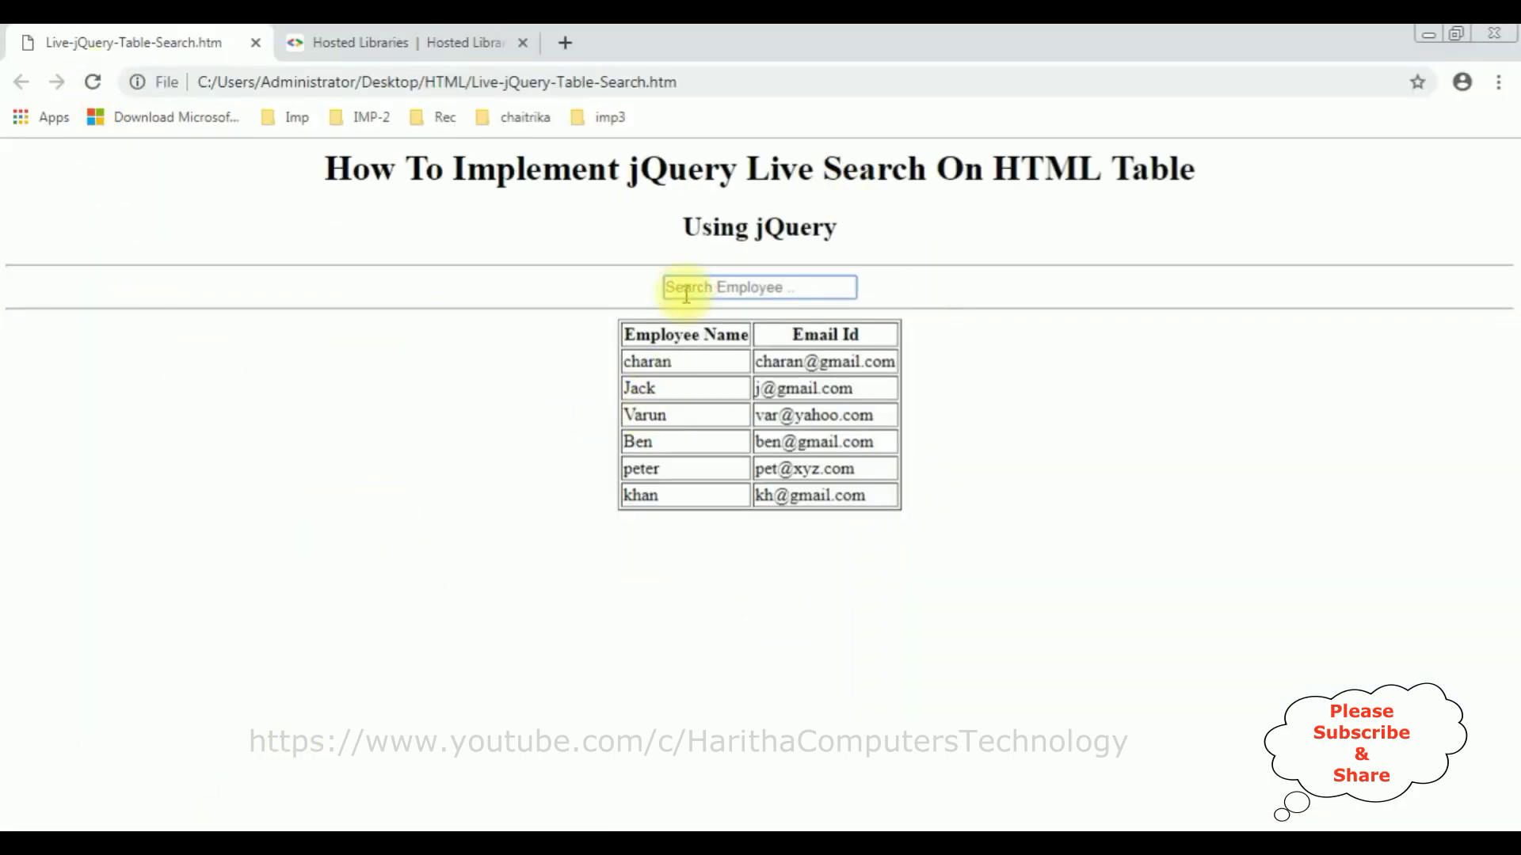
{"action": "type", "text": "b"}
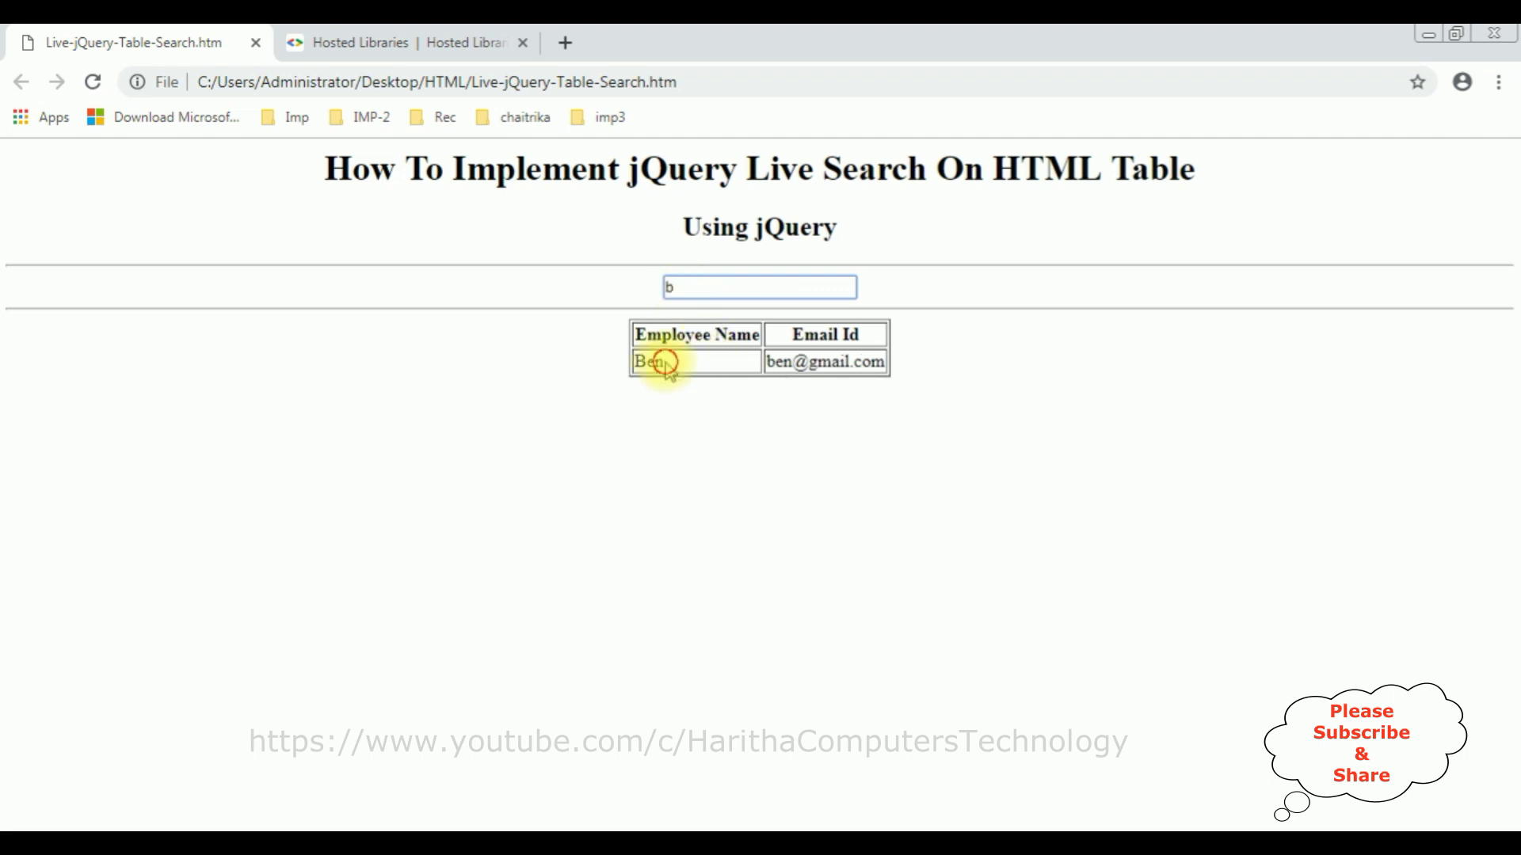
{"action": "double_click", "coordinate": [666, 363]}
{"action": "left_click_drag", "start_coordinate": [677, 288], "coordinate": [656, 289]}
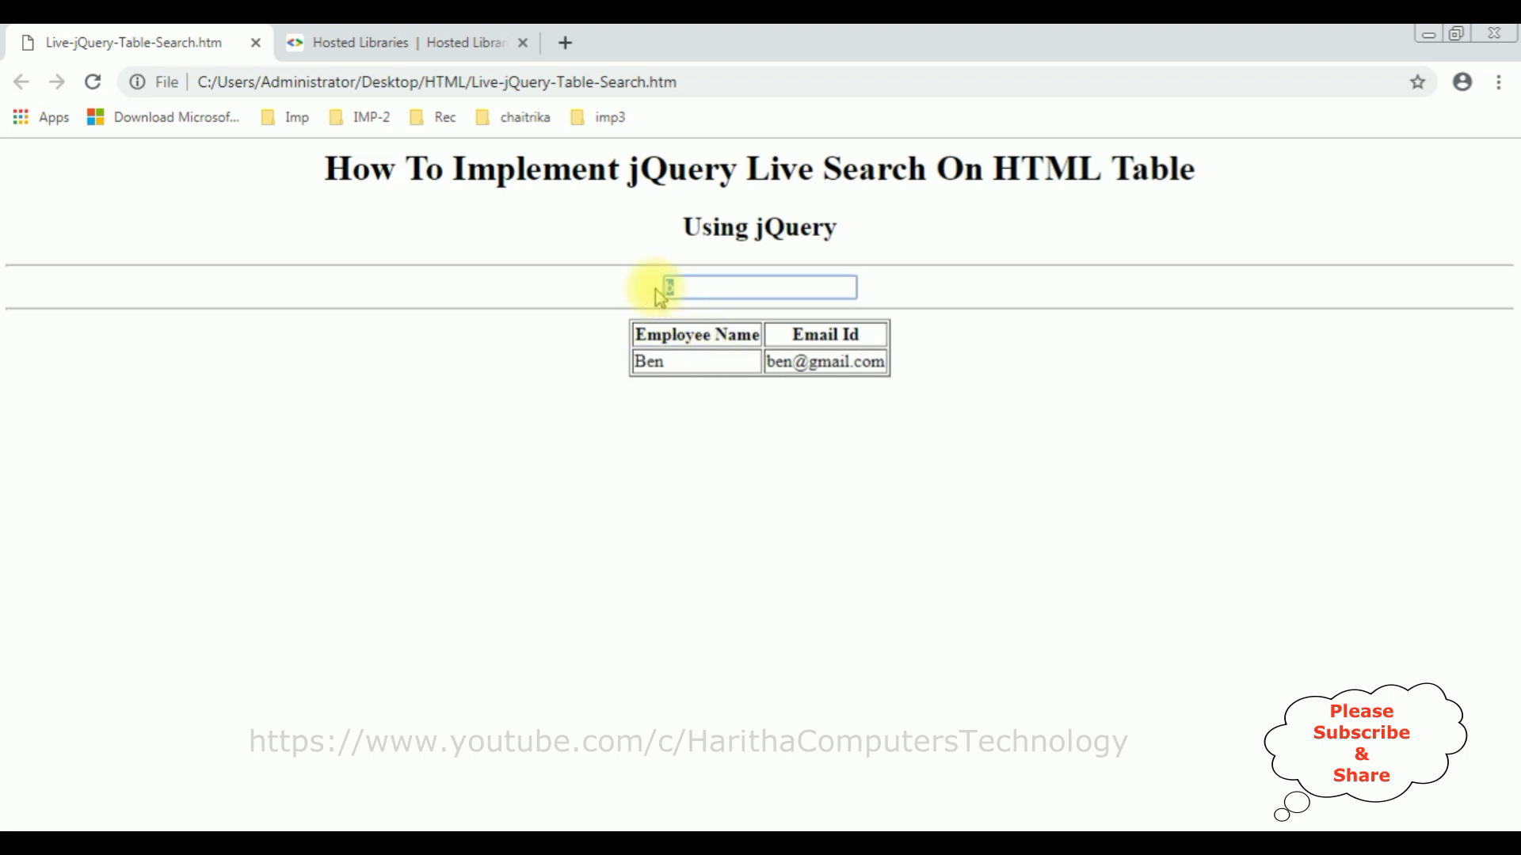
{"action": "type", "text": "j"}
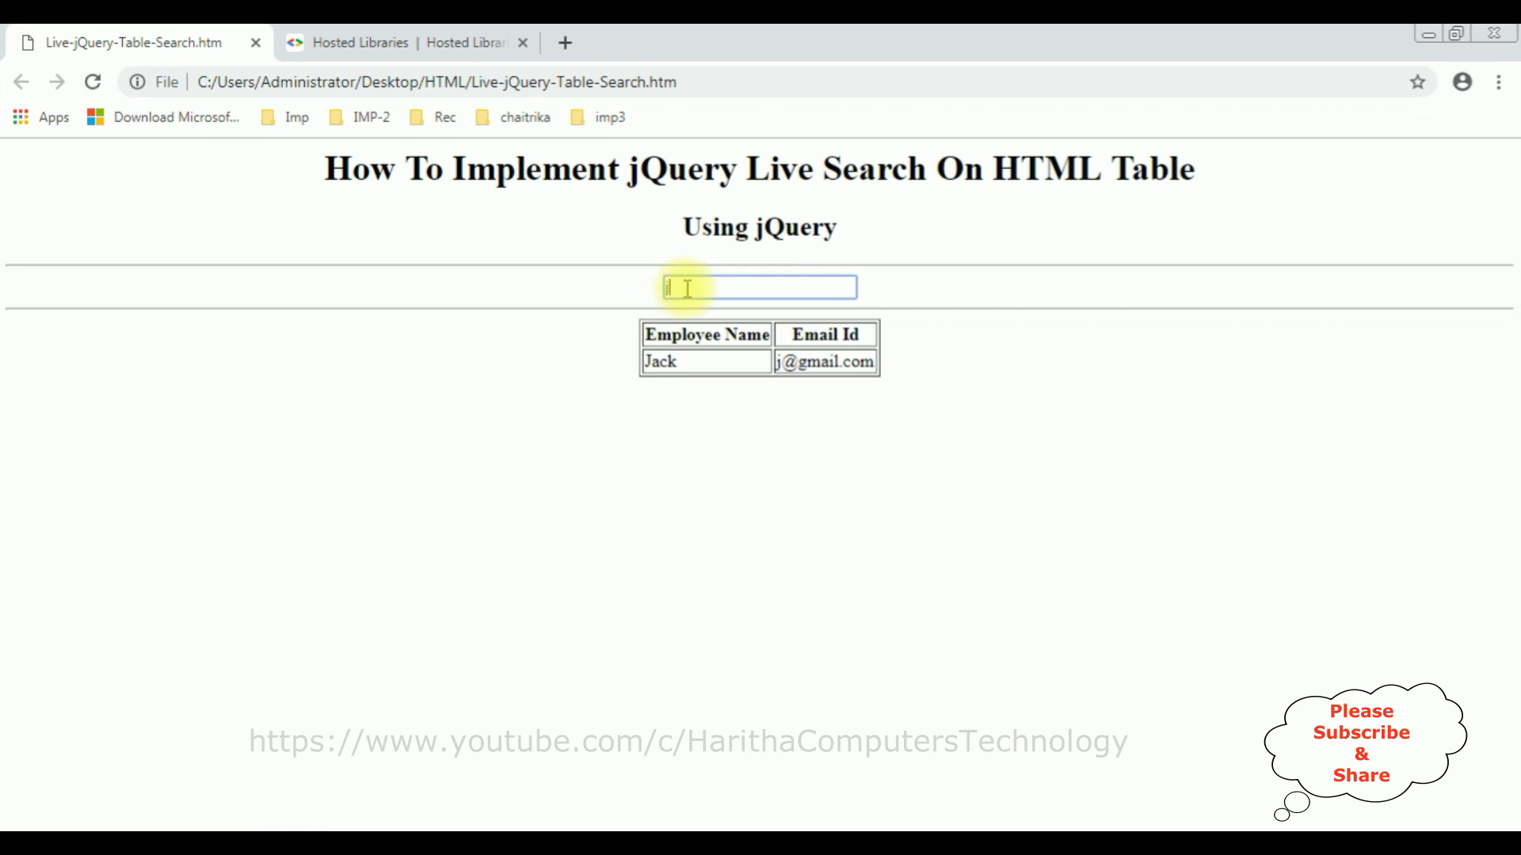
{"action": "key", "text": "BackSpace"}
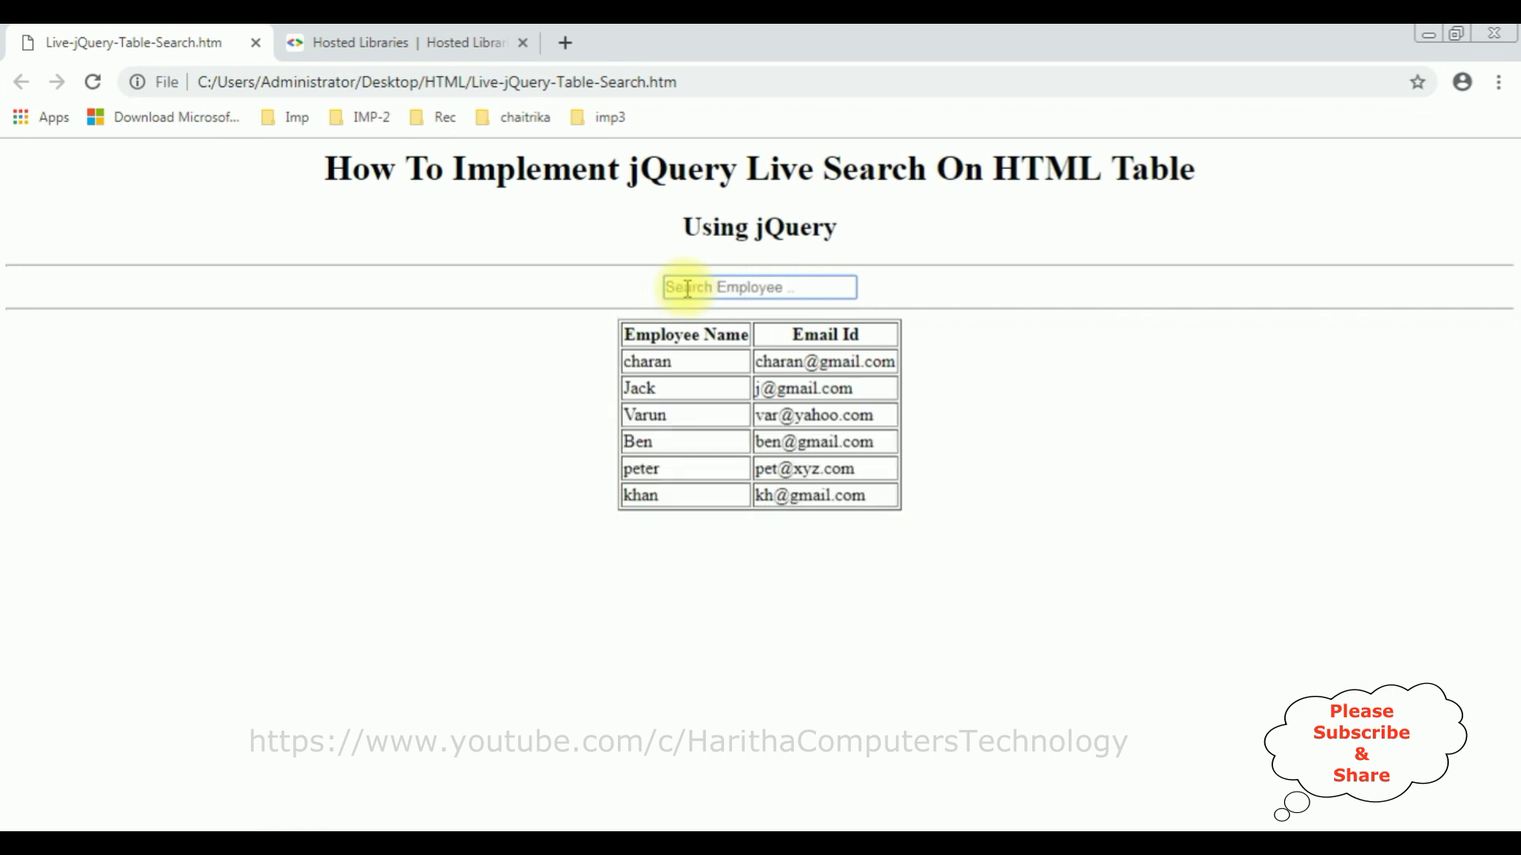
{"action": "type", "text": "charan"}
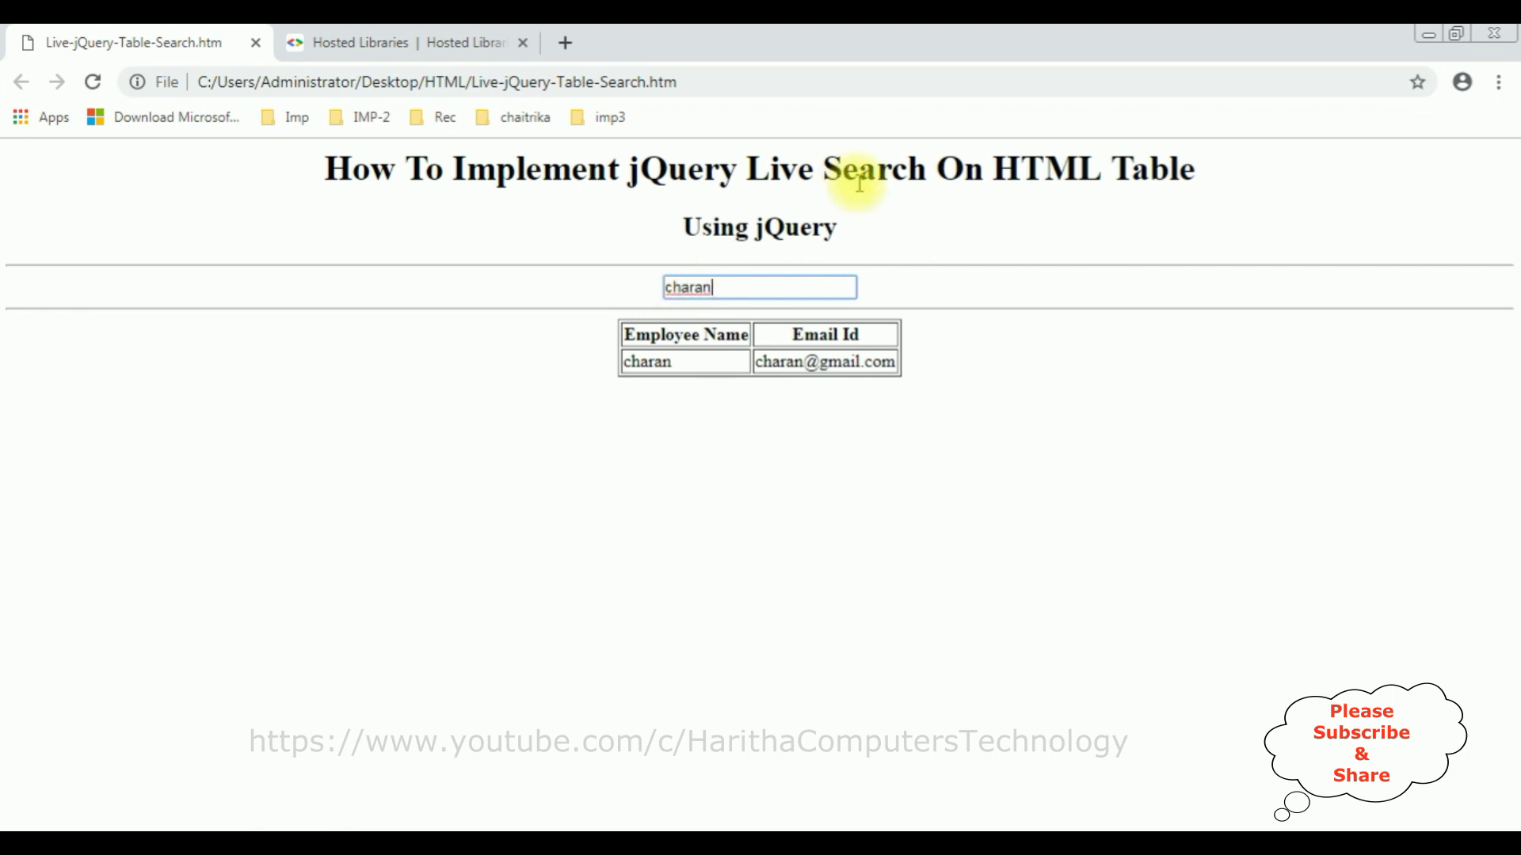
{"action": "left_click_drag", "start_coordinate": [754, 228], "coordinate": [845, 233]}
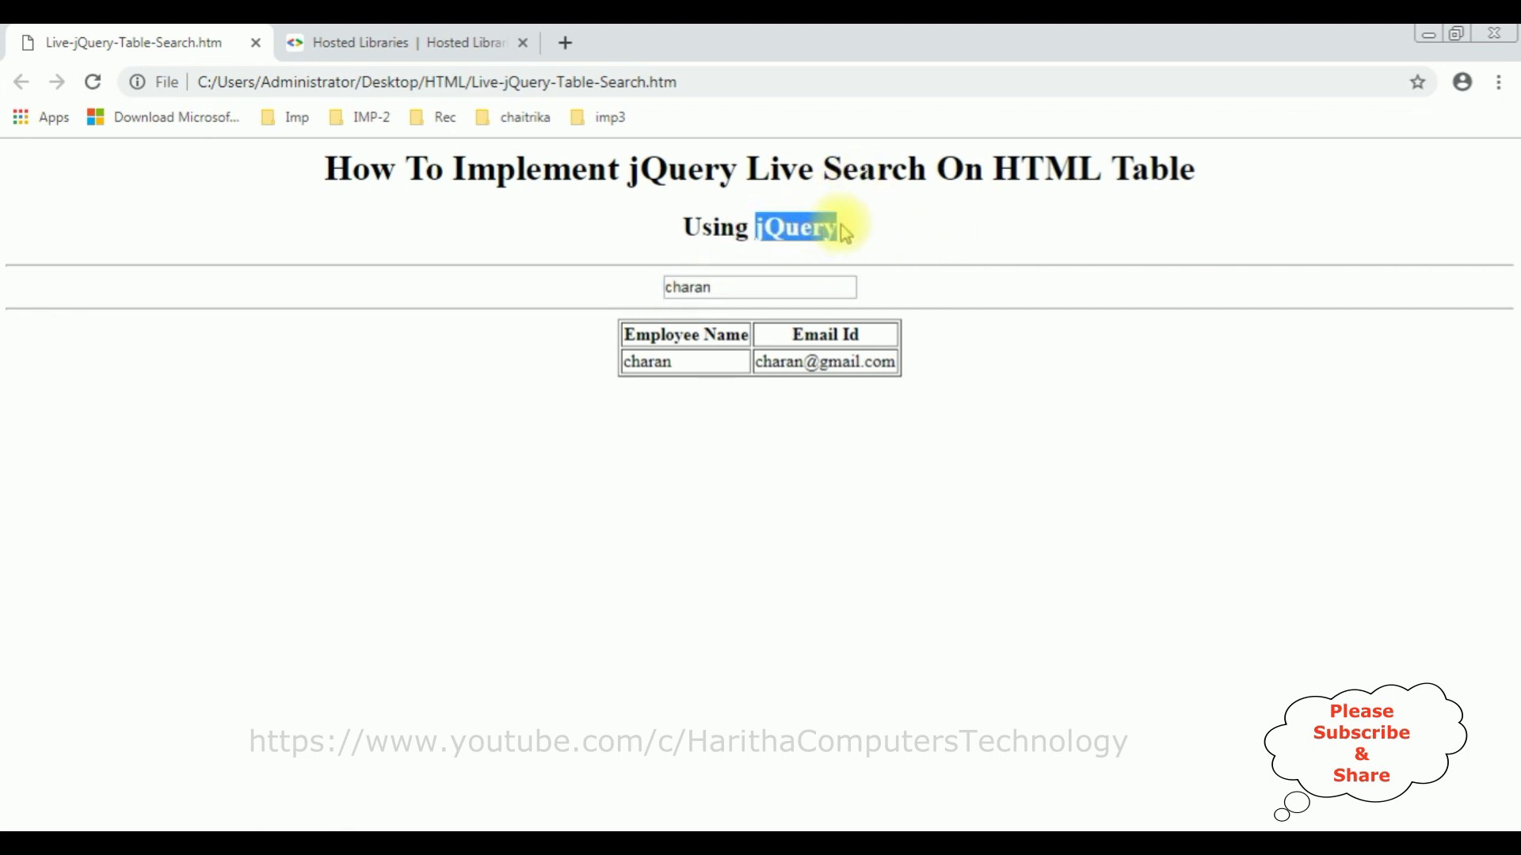